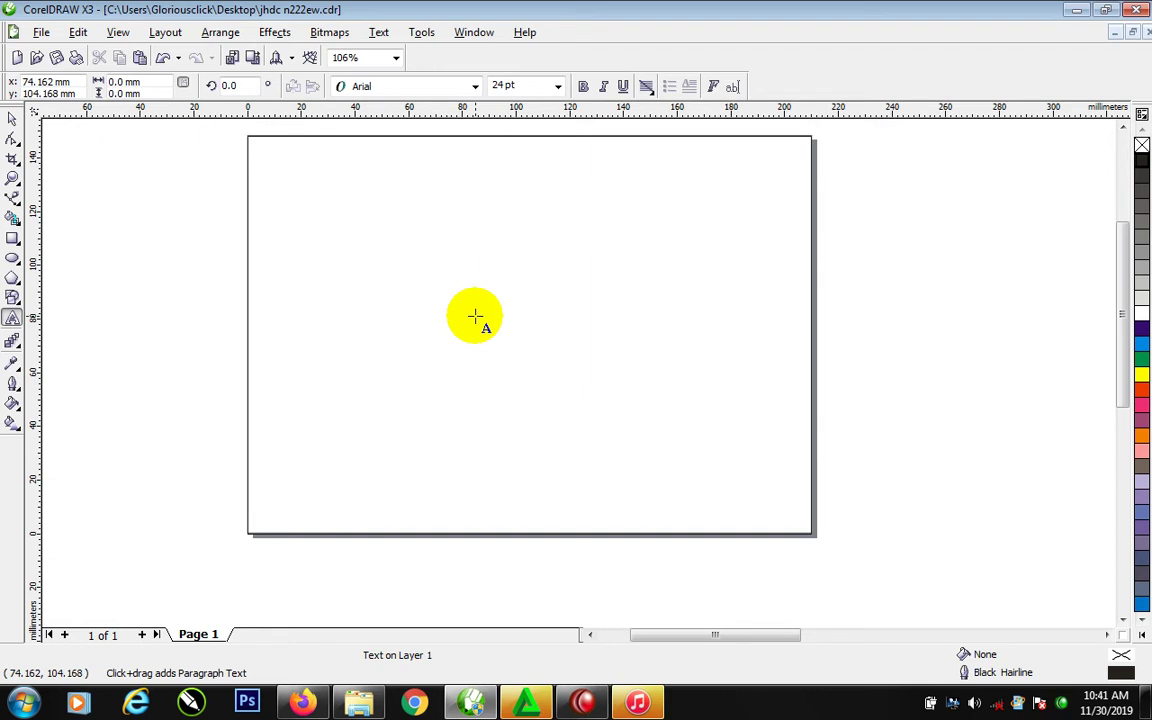
Type 2020, WINTER and PRAYER 2.0 as stacked 24 pt Arial artistic text lines
text(2020)
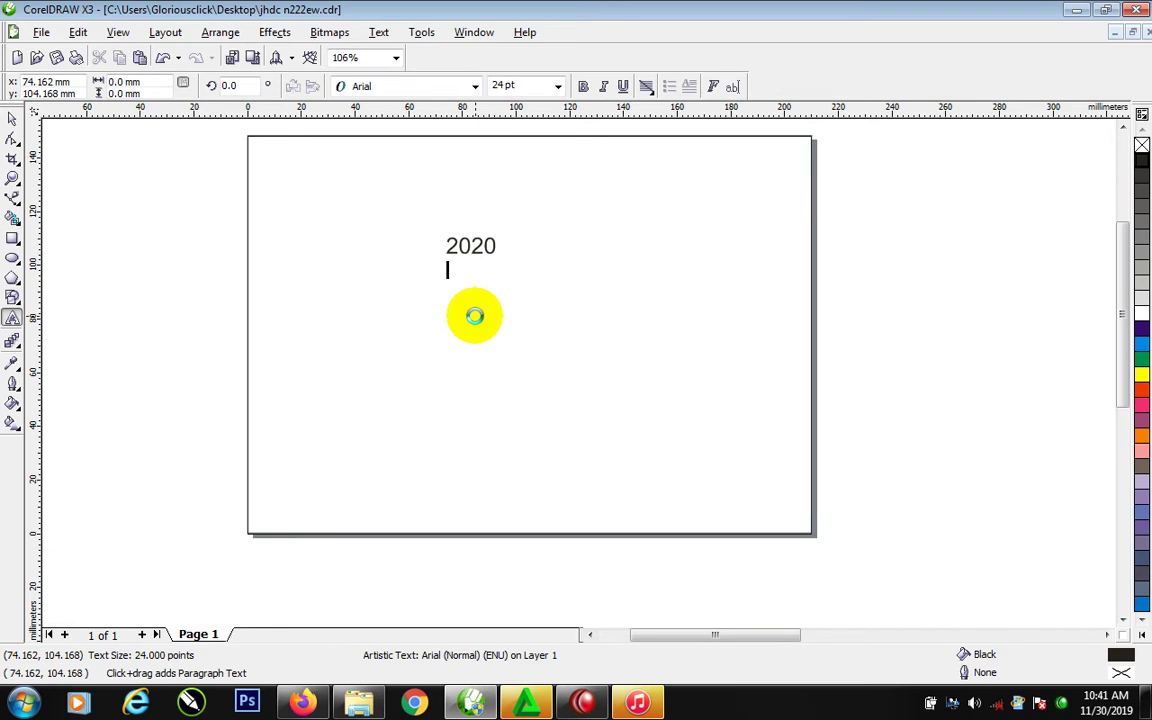
text(WINTER )
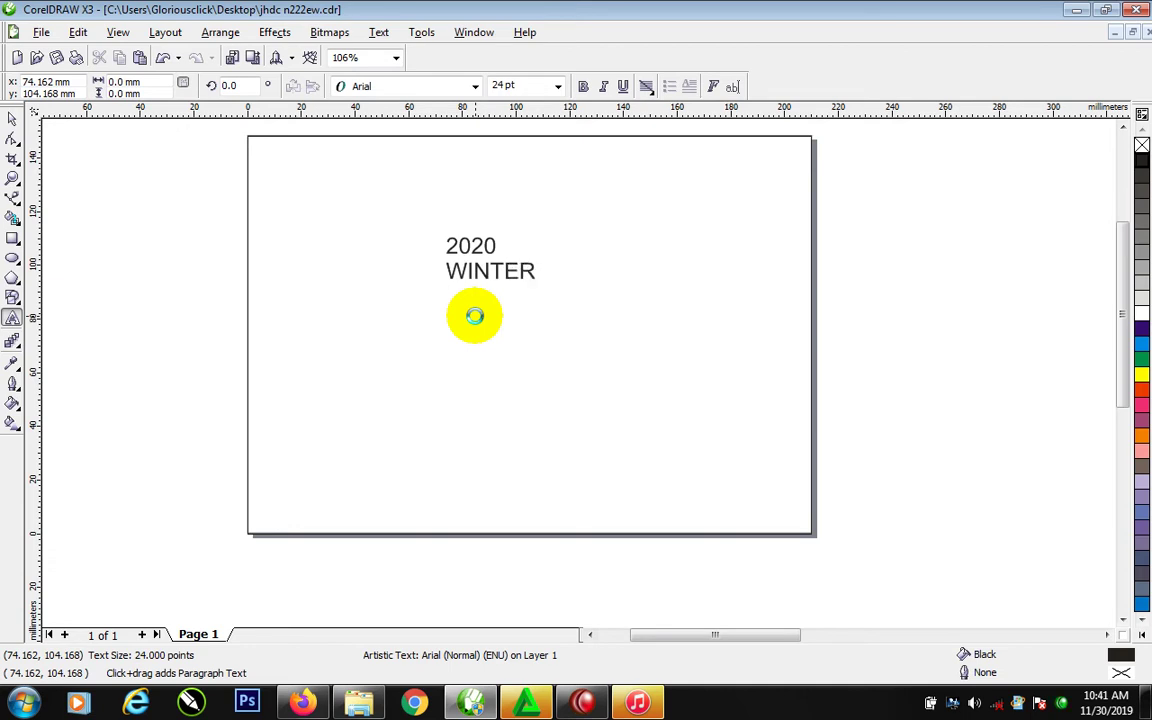
text(PRAYER)
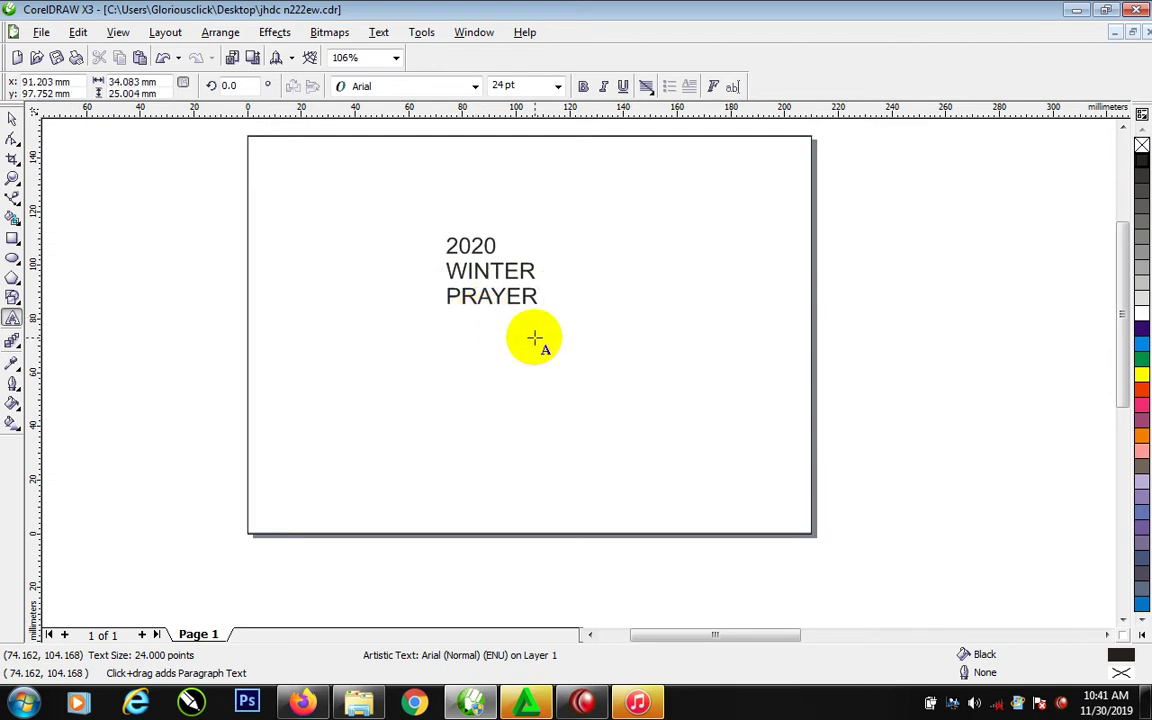
text( 20)
key(BackSpace)
text(.0)
key(Return)
Insert STANFORD YOUTH and PRESENTS as two separate lines above 2020 in the text block
click(447, 240)
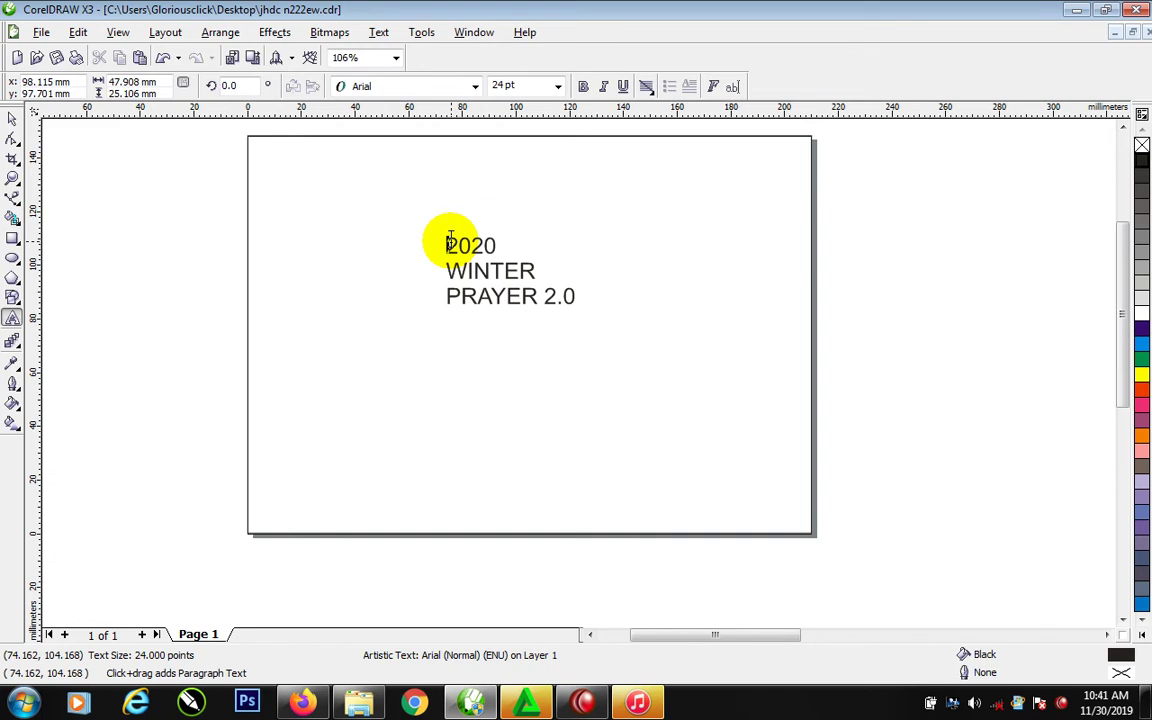
text(STAND)
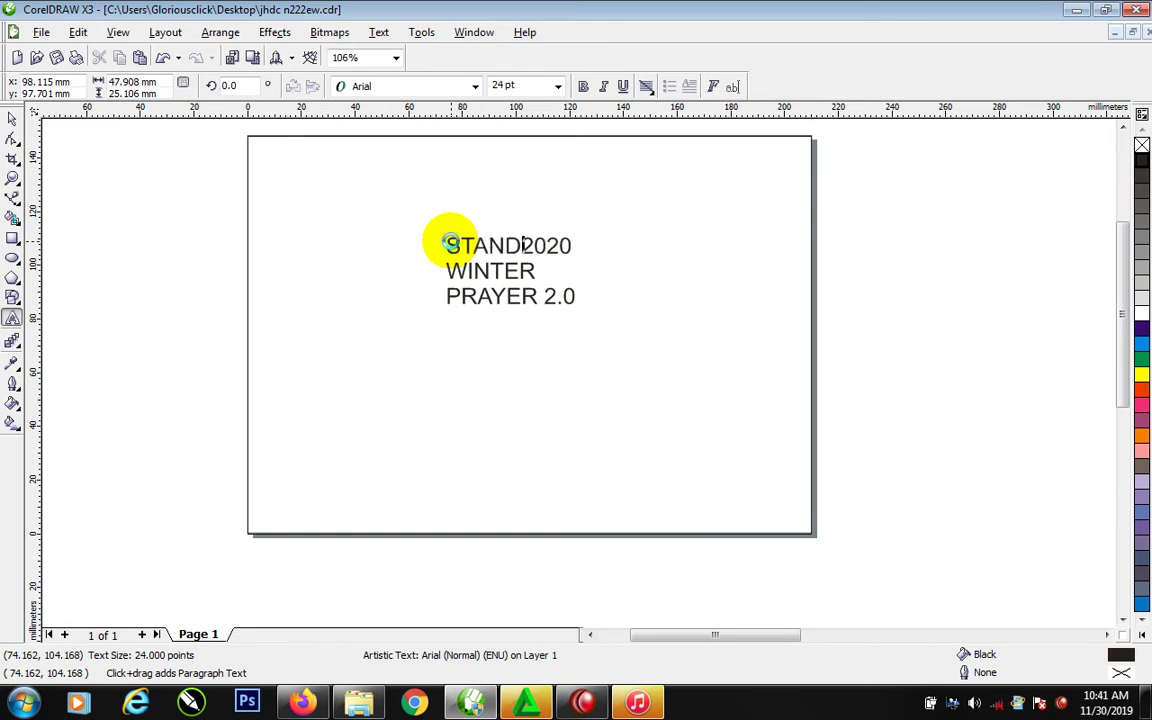
key(BackSpace)
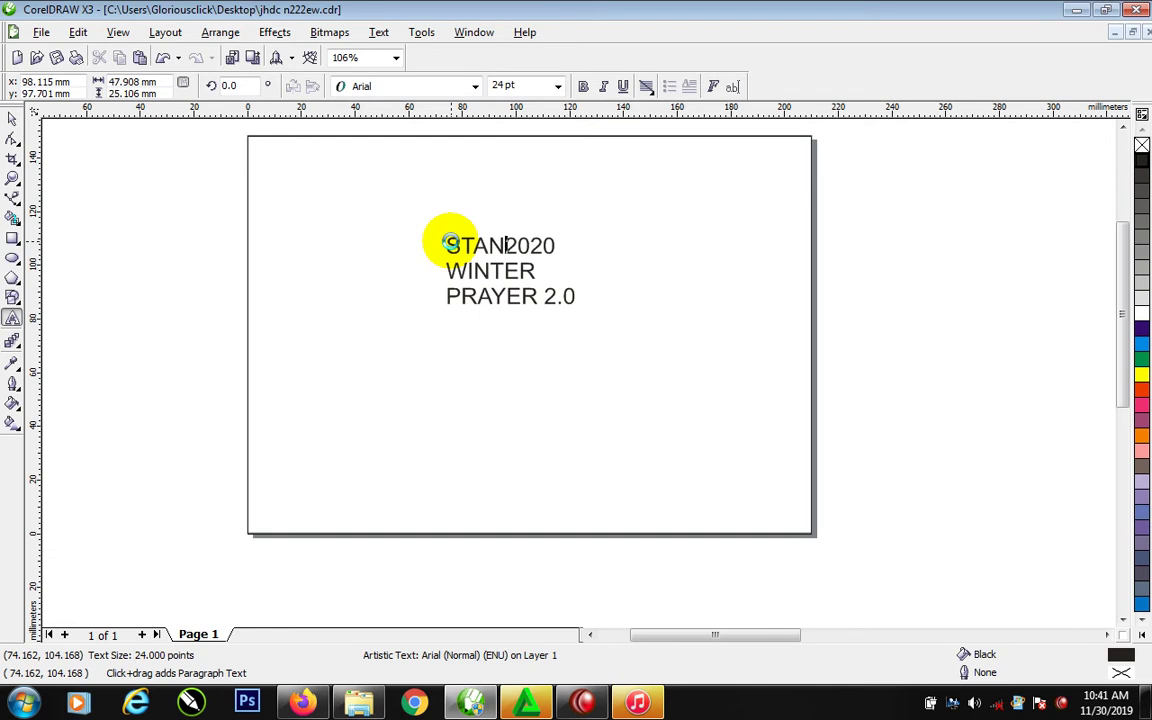
text(FOR)
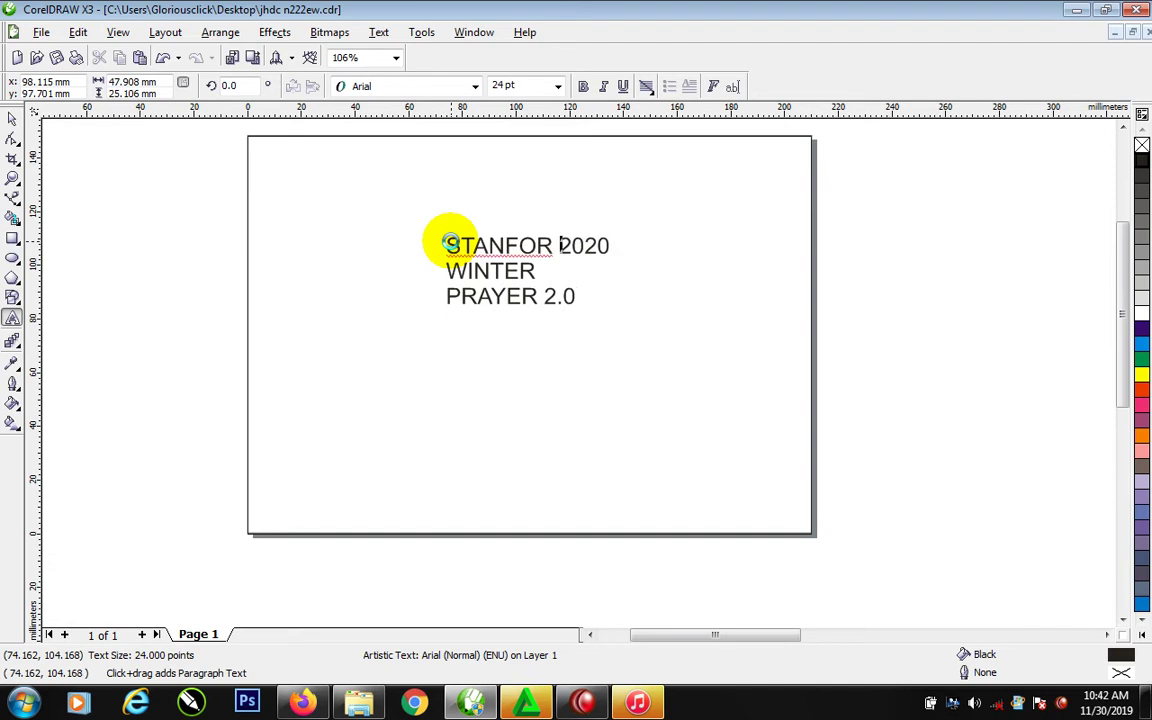
key(BackSpace)
text(D Y)
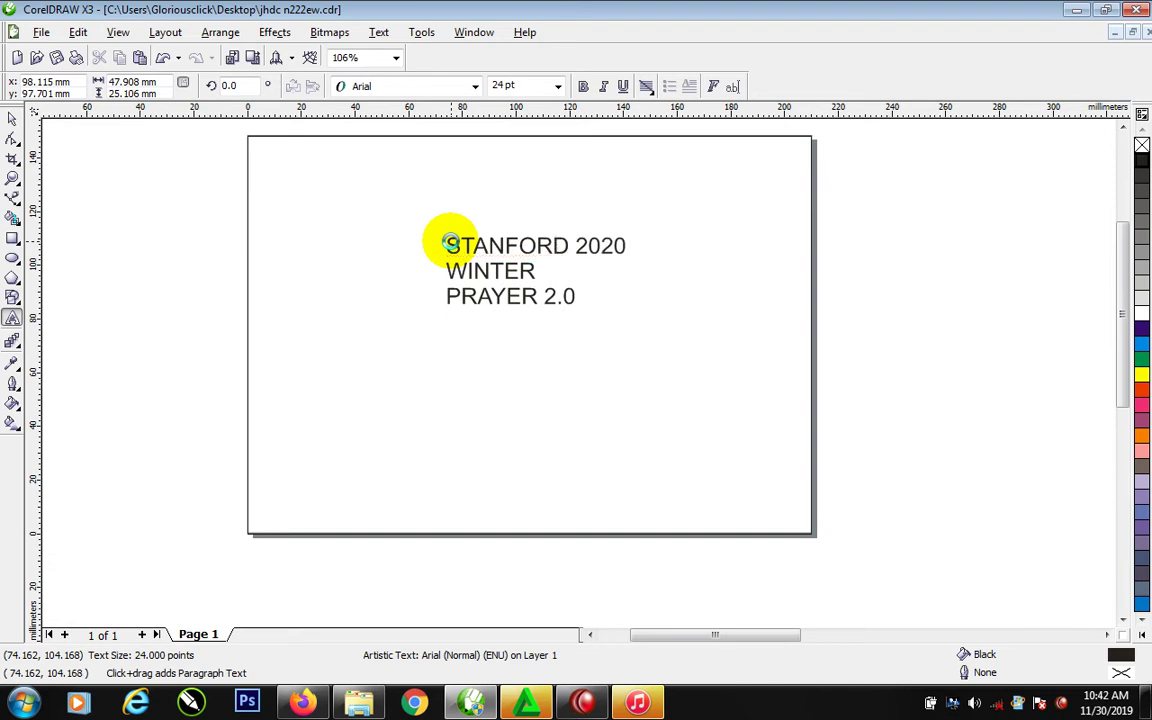
text(OUTH)
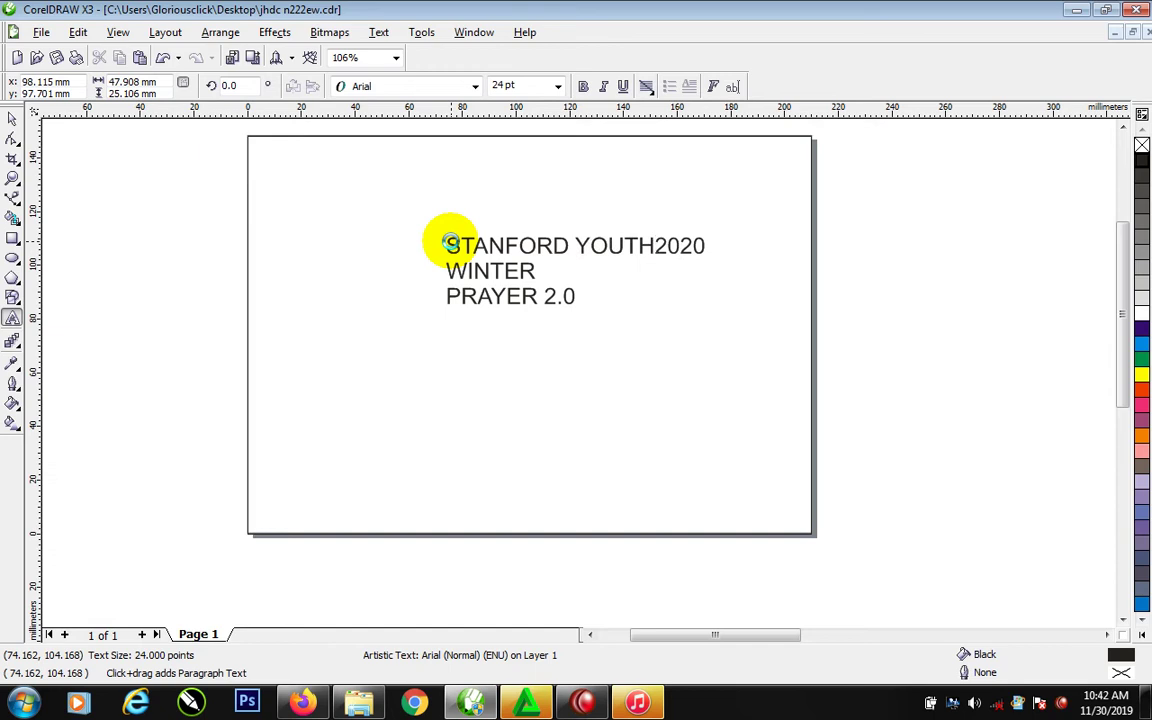
key(Return)
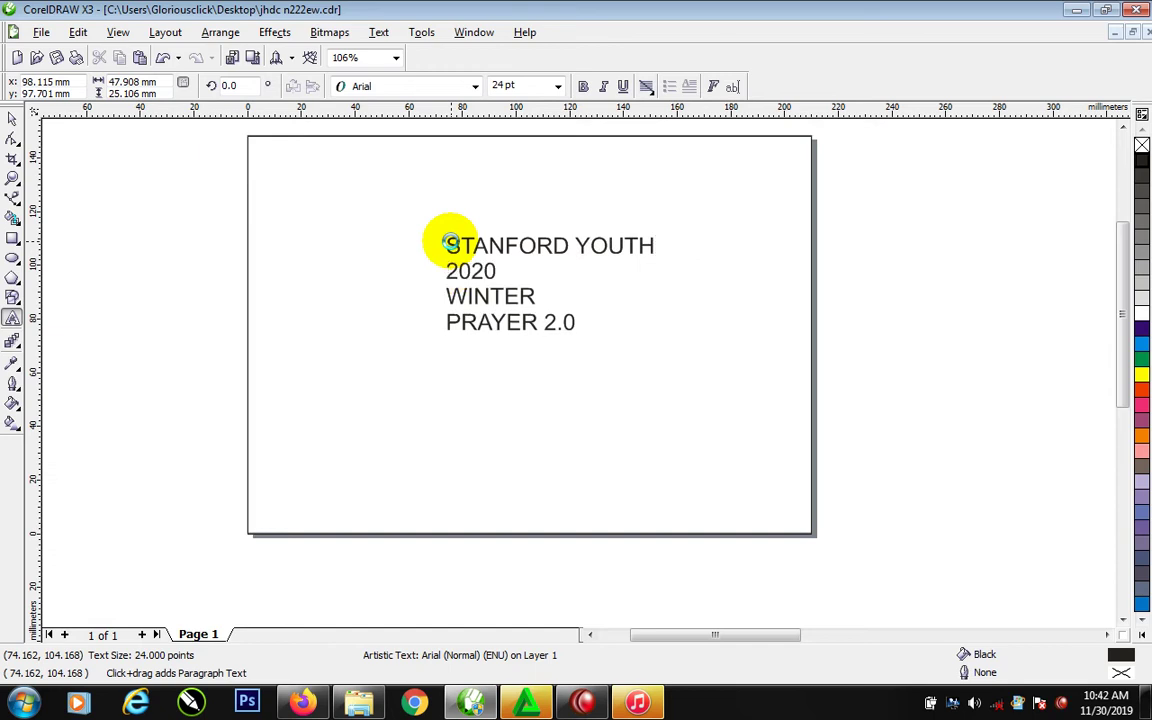
text(PR)
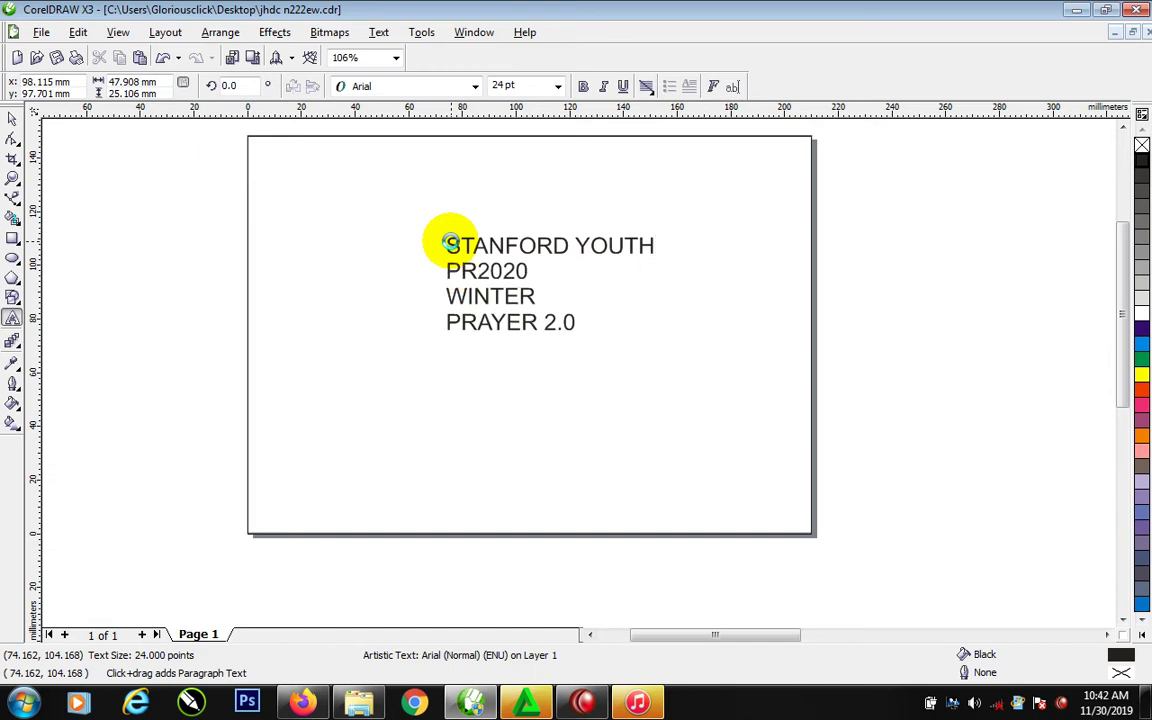
text(ESE)
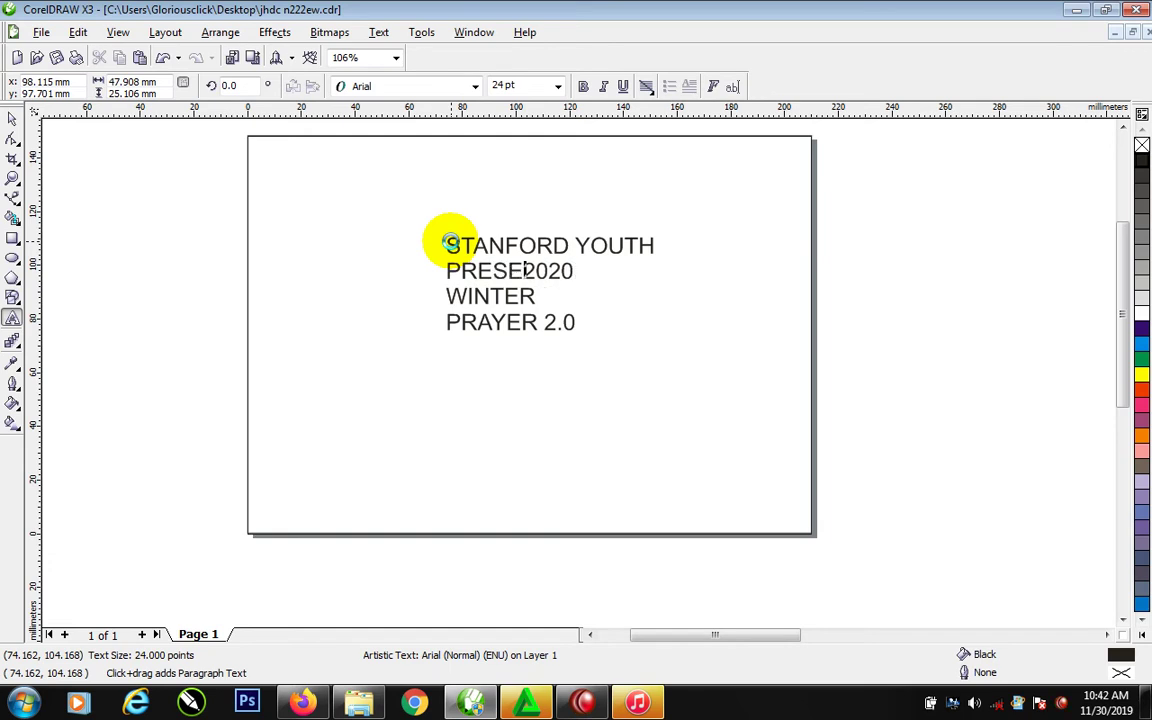
text(NT)
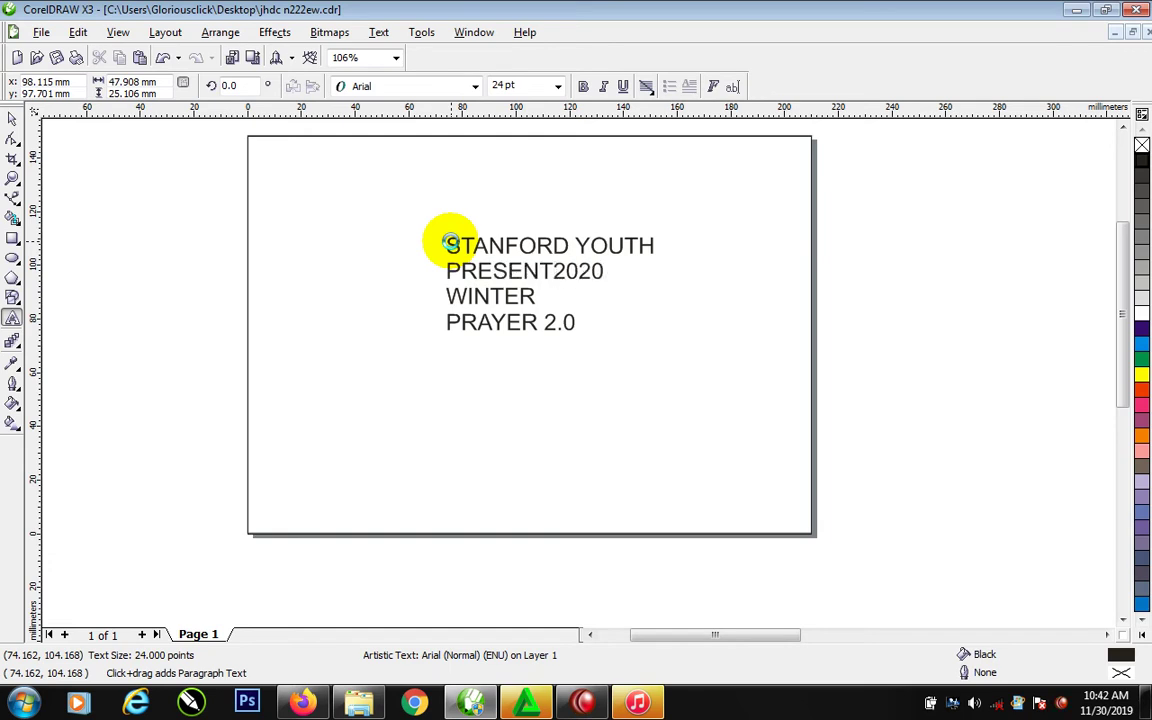
text(S)
key(Return)
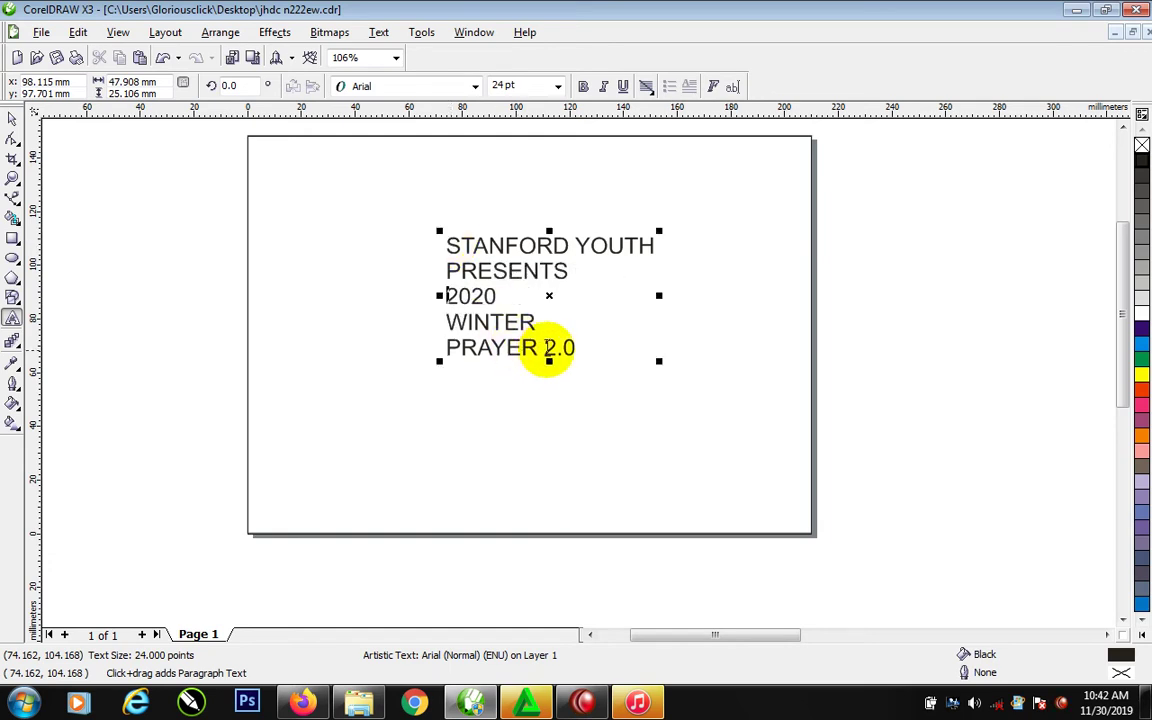
click(577, 347)
key(Return)
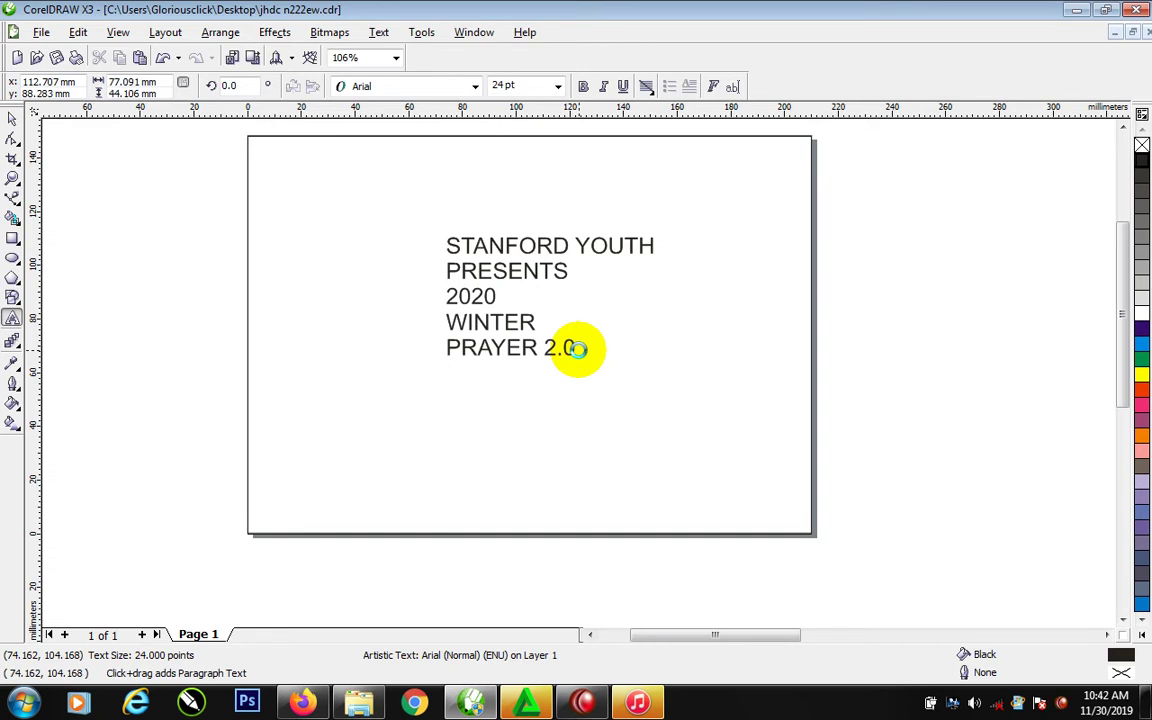
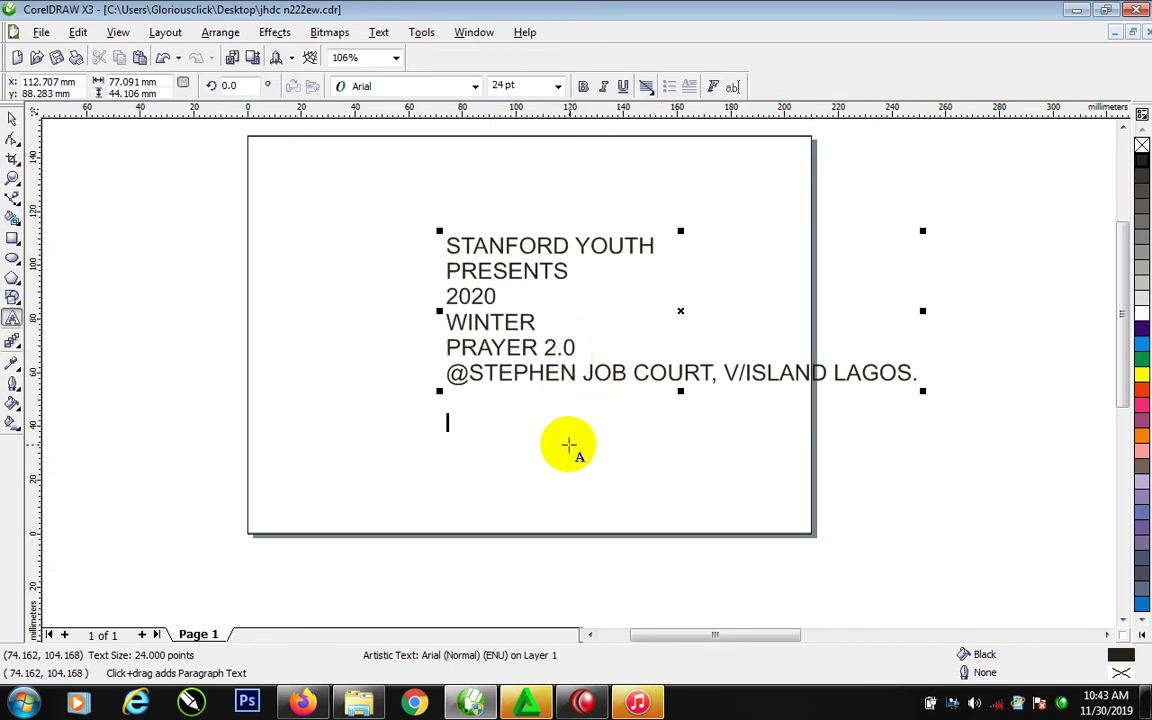
Add the date line 1ST JAN. 2010 below the venue and leave text editing
key(Return)
text(25)
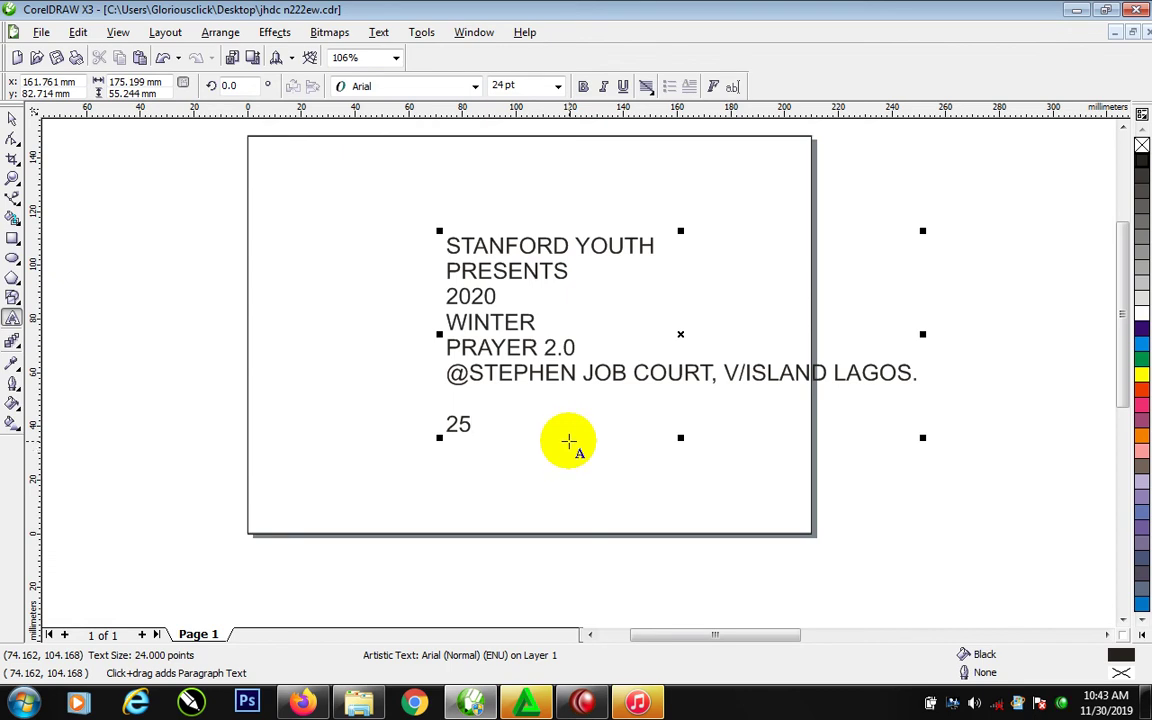
key(BackSpace)
key(BackSpace)
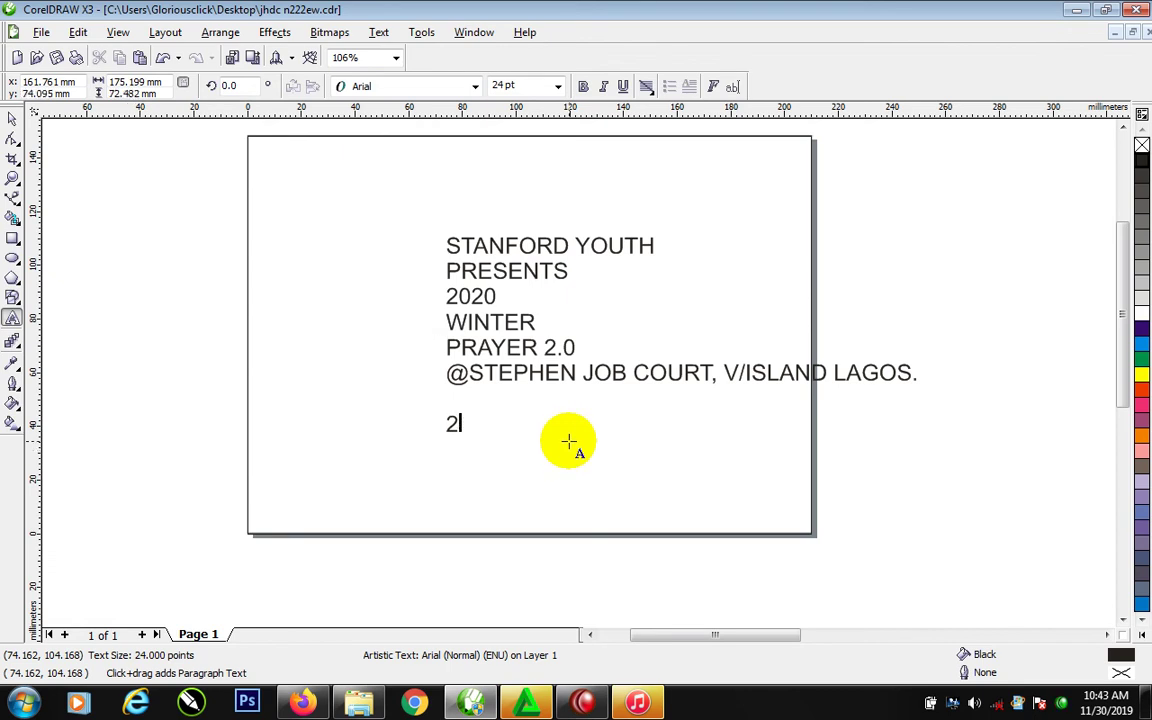
text(1ST JAN)
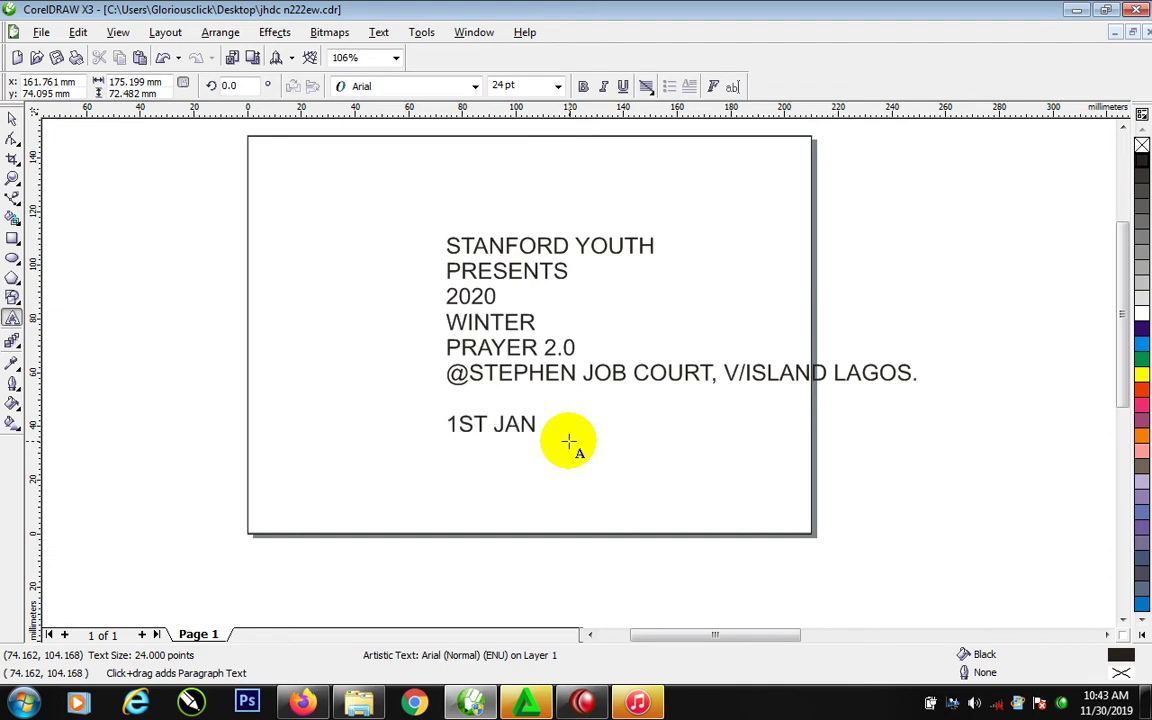
text(. 2010)
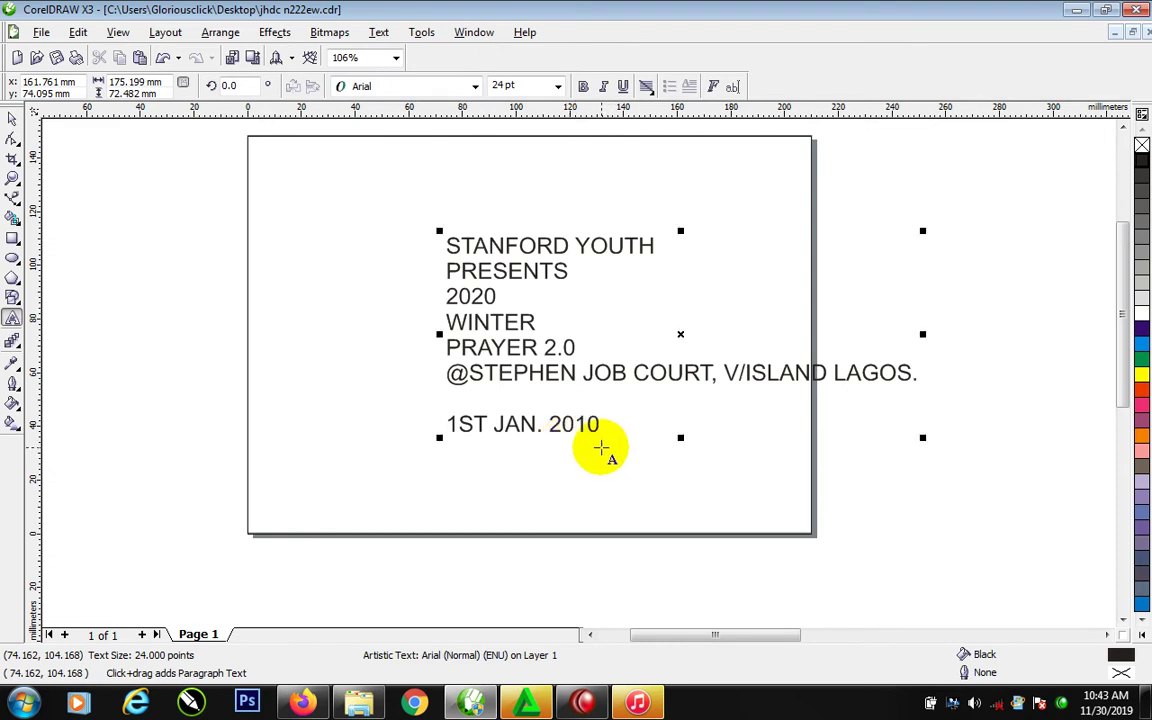
key(ctrl+space)
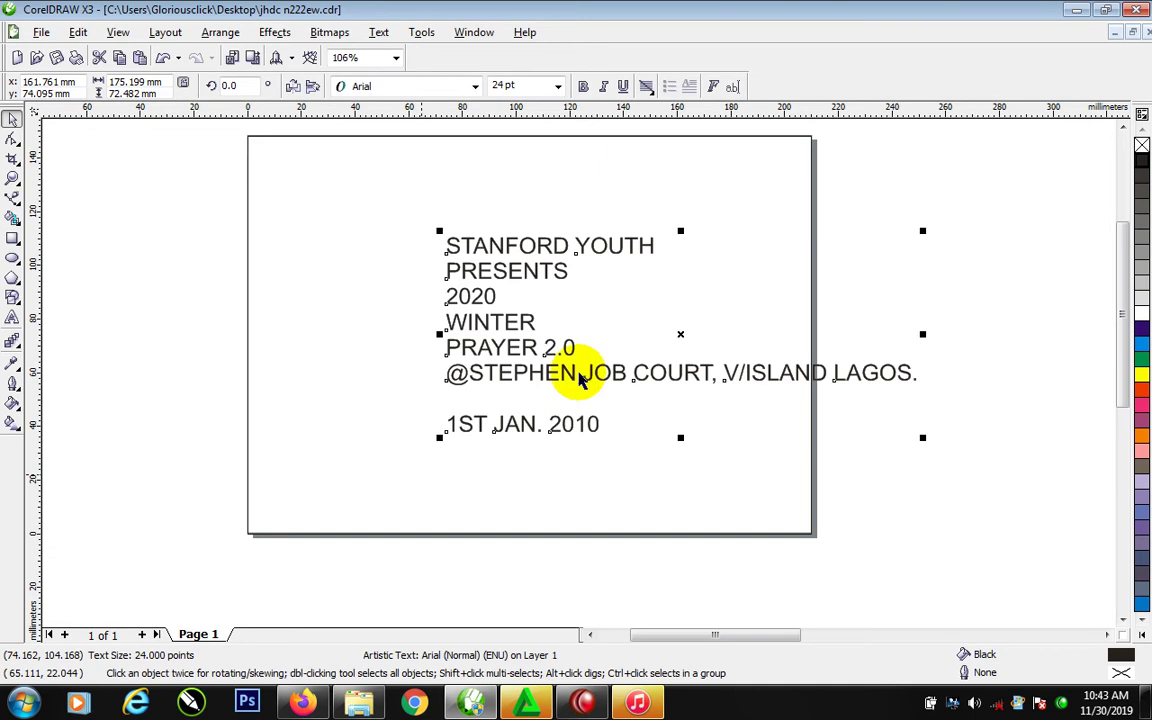
PowerClip the blue sparkle image inside the page-sized rectangle as the flyer background
scroll(627, 342, down, 4)
key(F1)
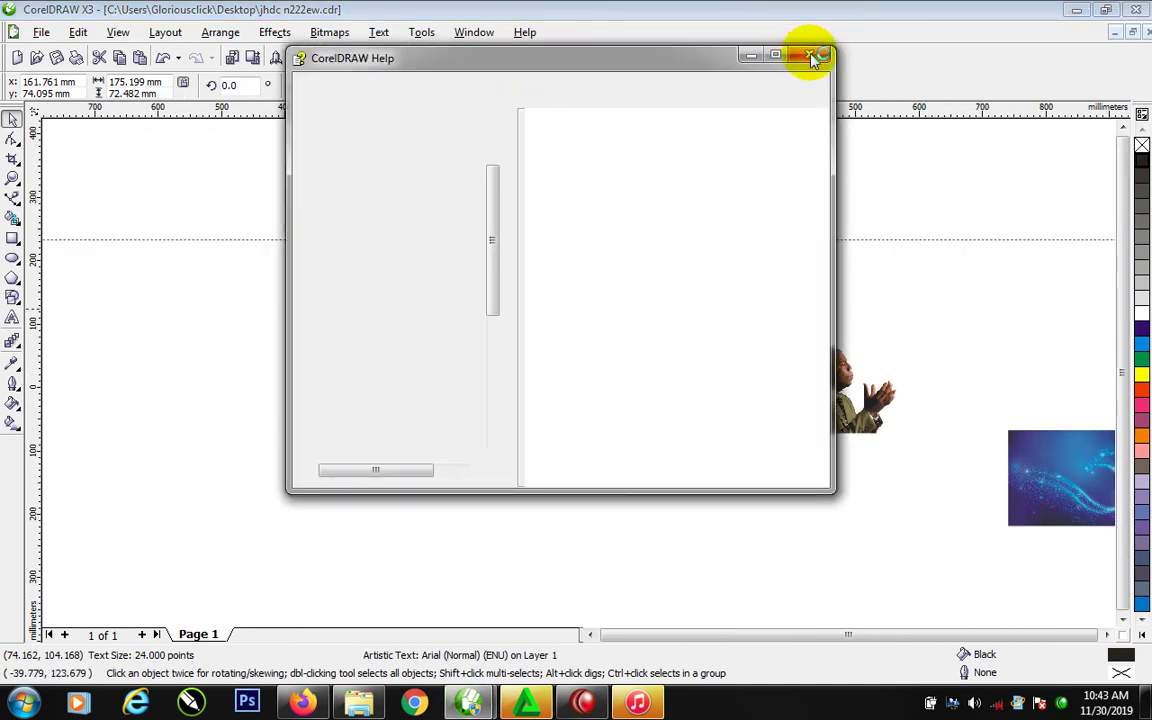
click(815, 58)
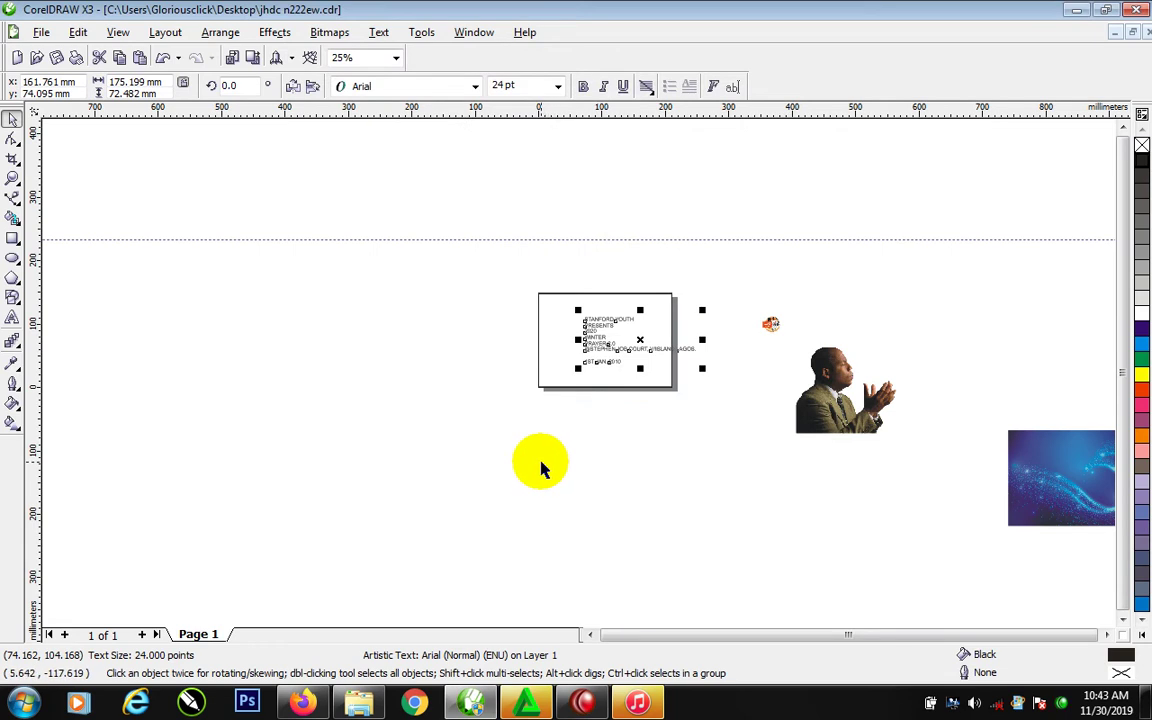
key(F2)
drag(504, 260, 1139, 514)
click(915, 465)
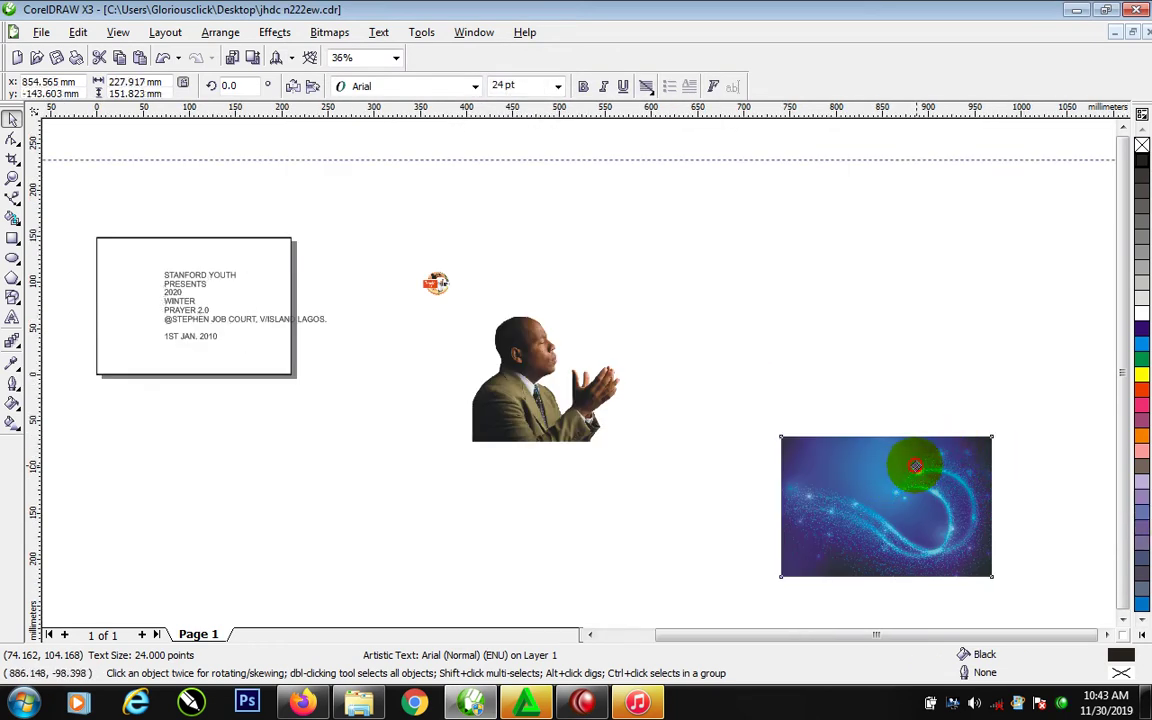
drag(915, 465, 206, 244)
click(350, 301)
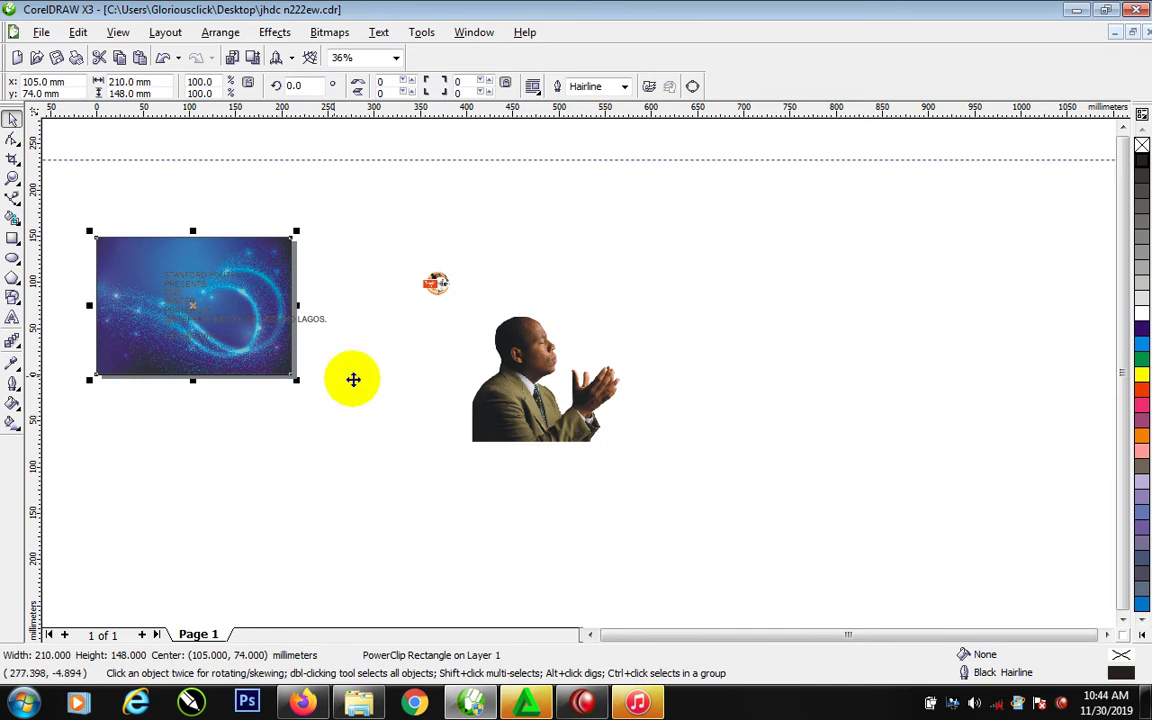
PowerClip the praying man photo into the blue frame, shift him left, and copy the framed artwork alongside
key(F2)
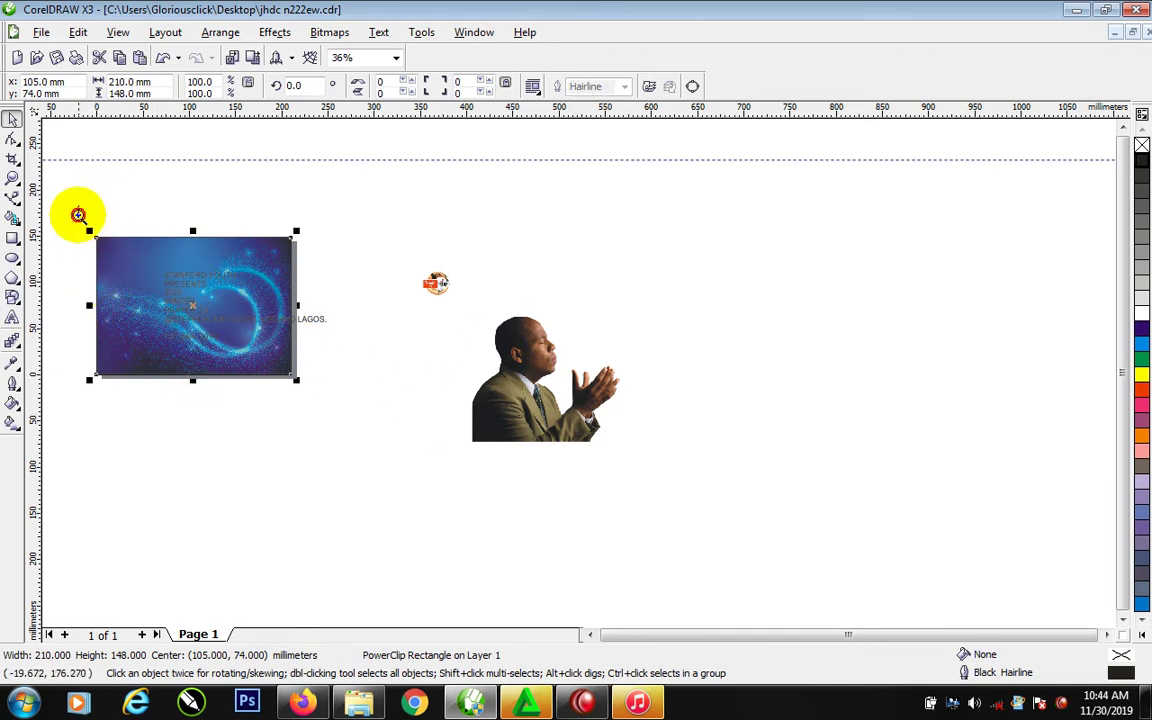
drag(78, 214, 633, 491)
drag(807, 469, 512, 463)
drag(625, 445, 250, 378)
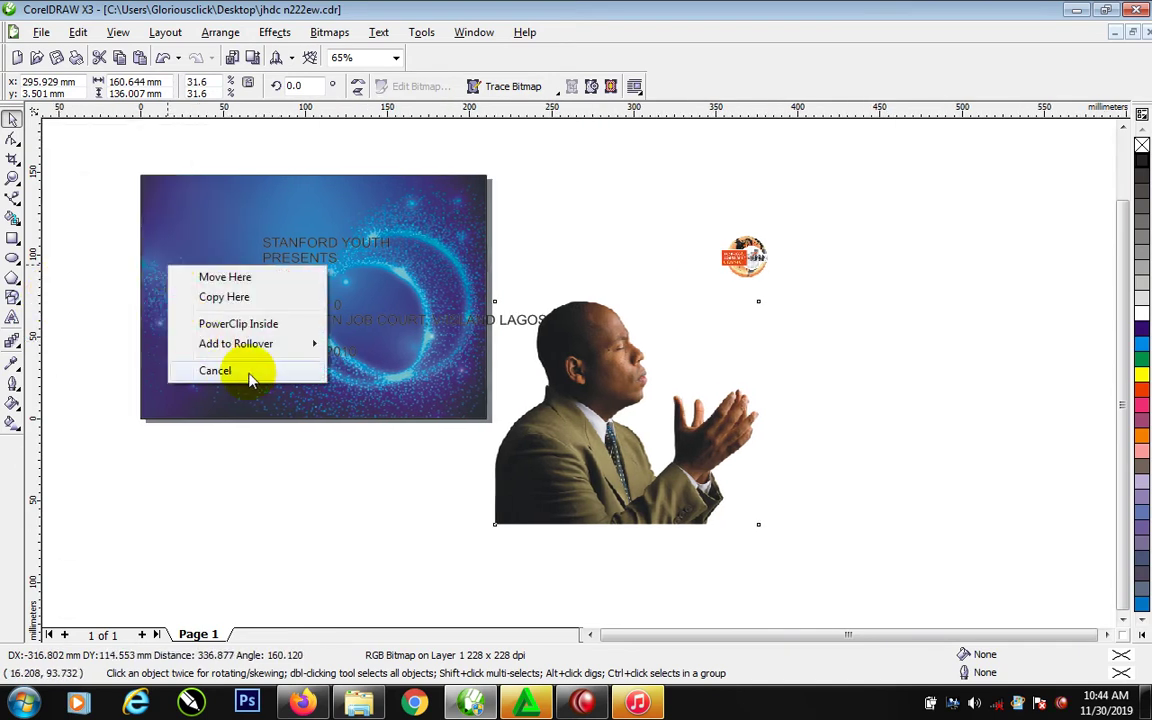
click(262, 323)
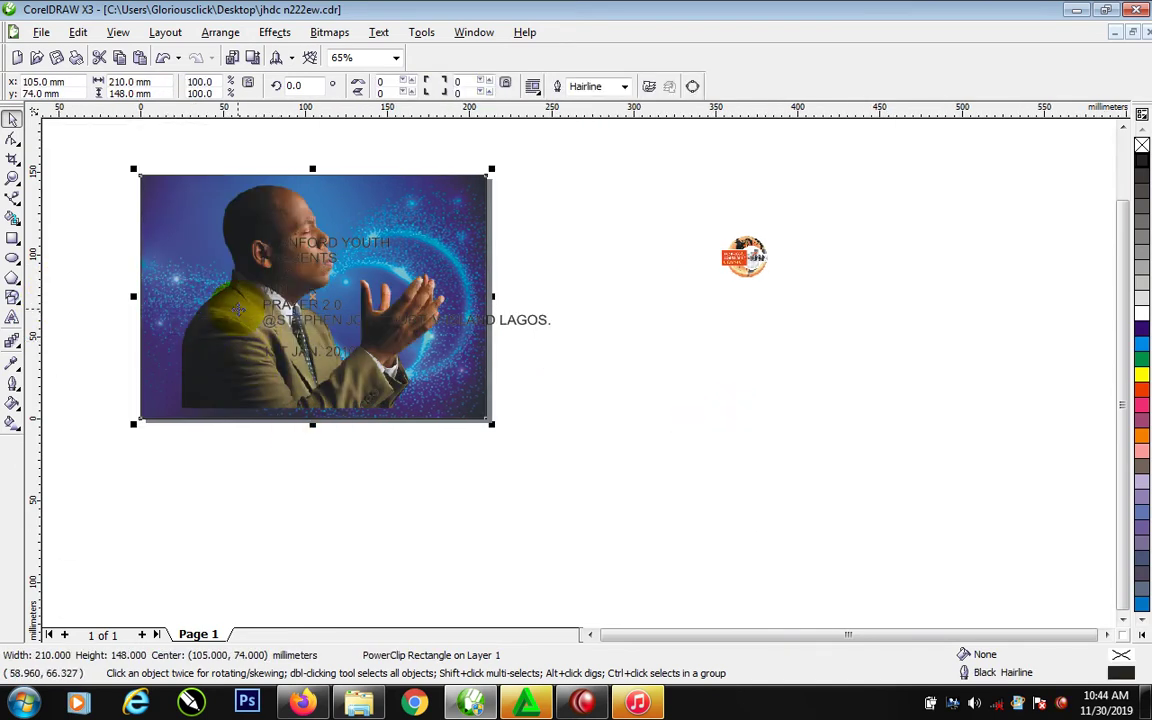
ctrl+click(238, 310)
drag(294, 345, 265, 377)
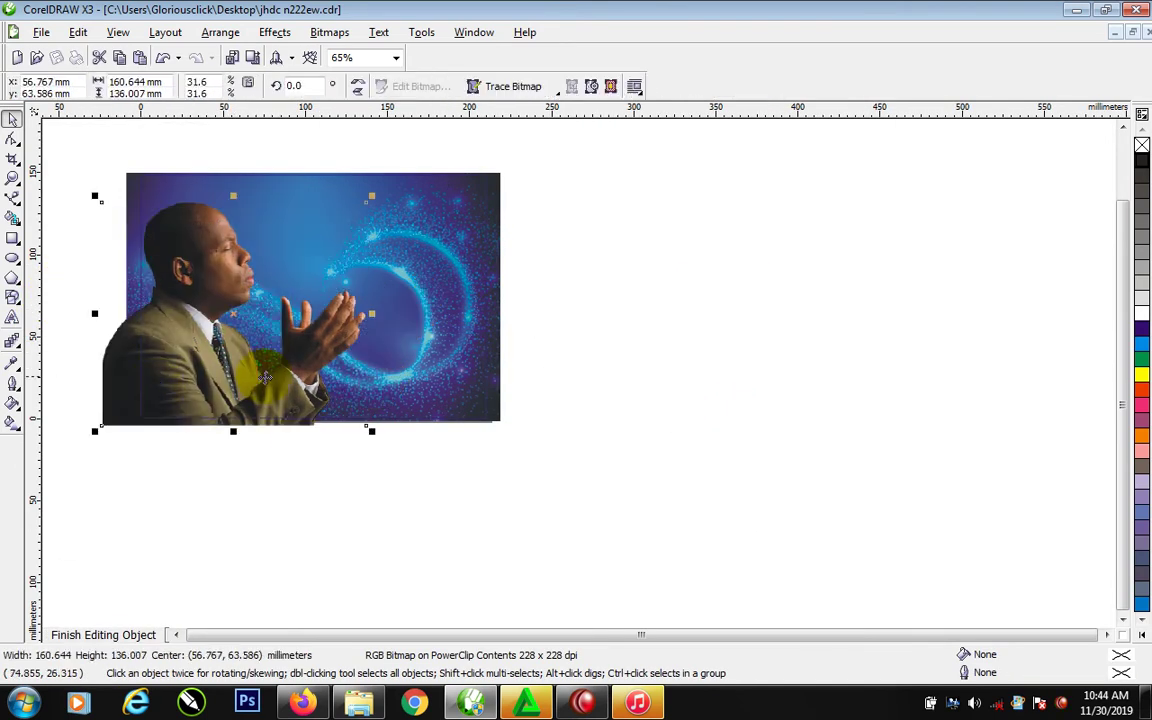
ctrl+click(625, 251)
drag(459, 207, 640, 228)
right_click(586, 240)
Extract the copied frame's contents and delete the duplicate man photo, keeping the swirl
key(Escape)
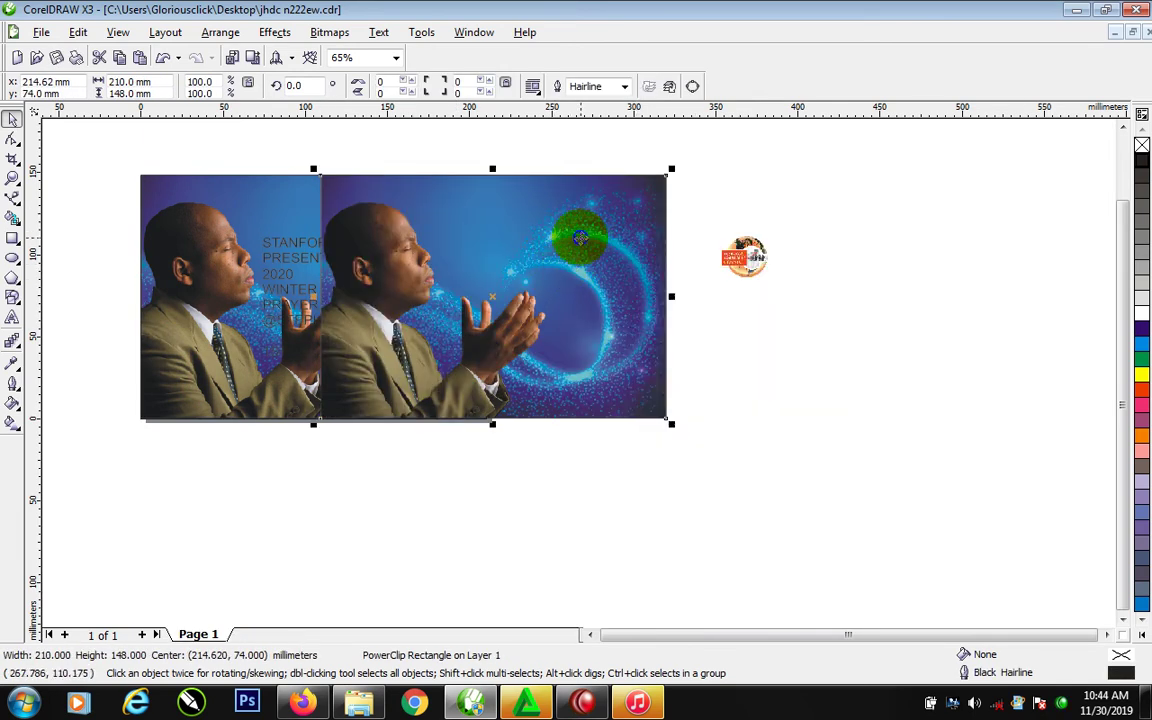
right_click(580, 238)
click(605, 248)
click(614, 376)
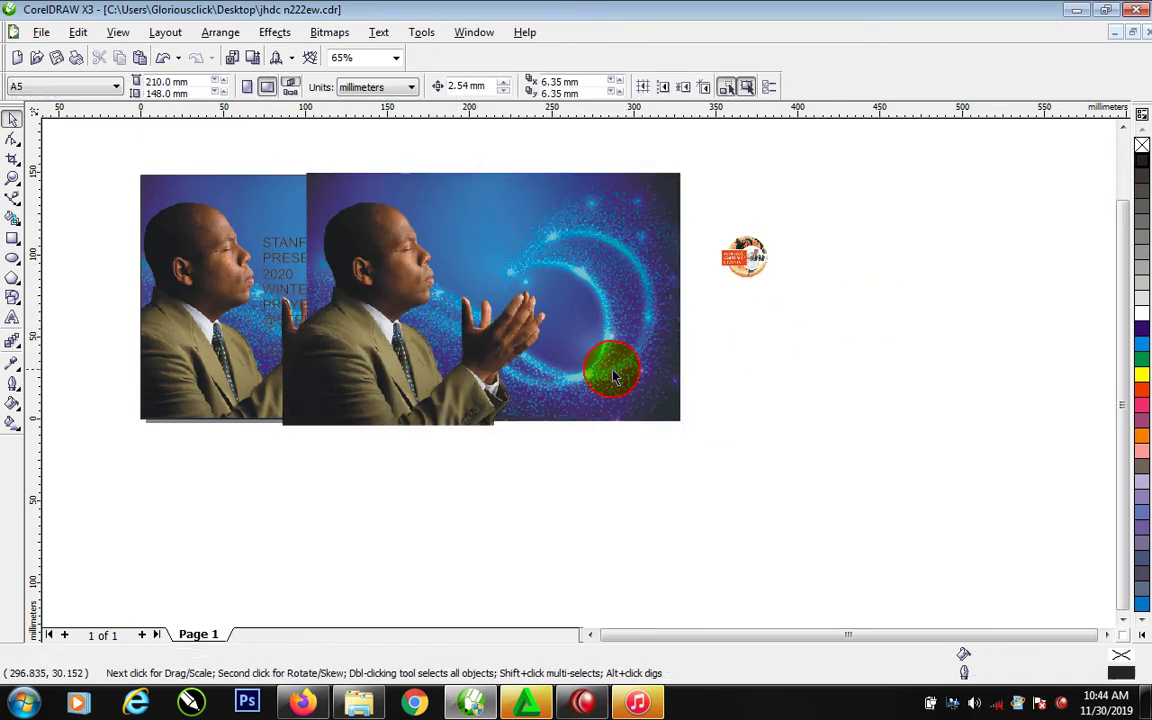
click(480, 330)
key(Delete)
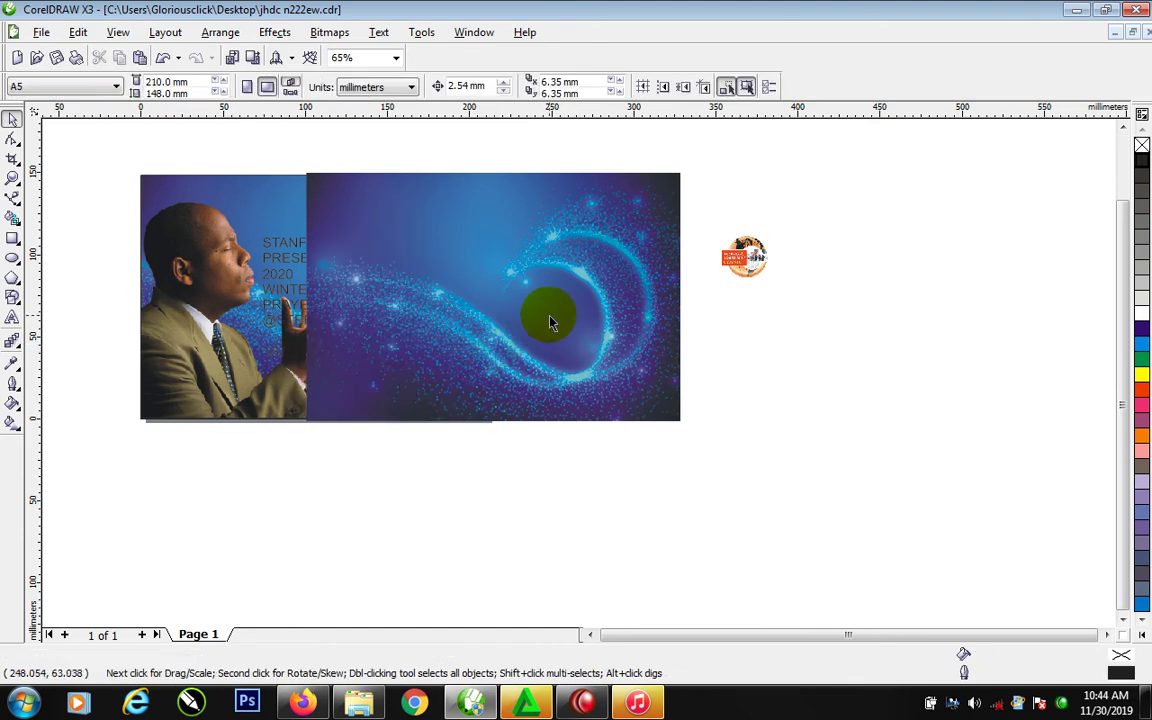
click(549, 322)
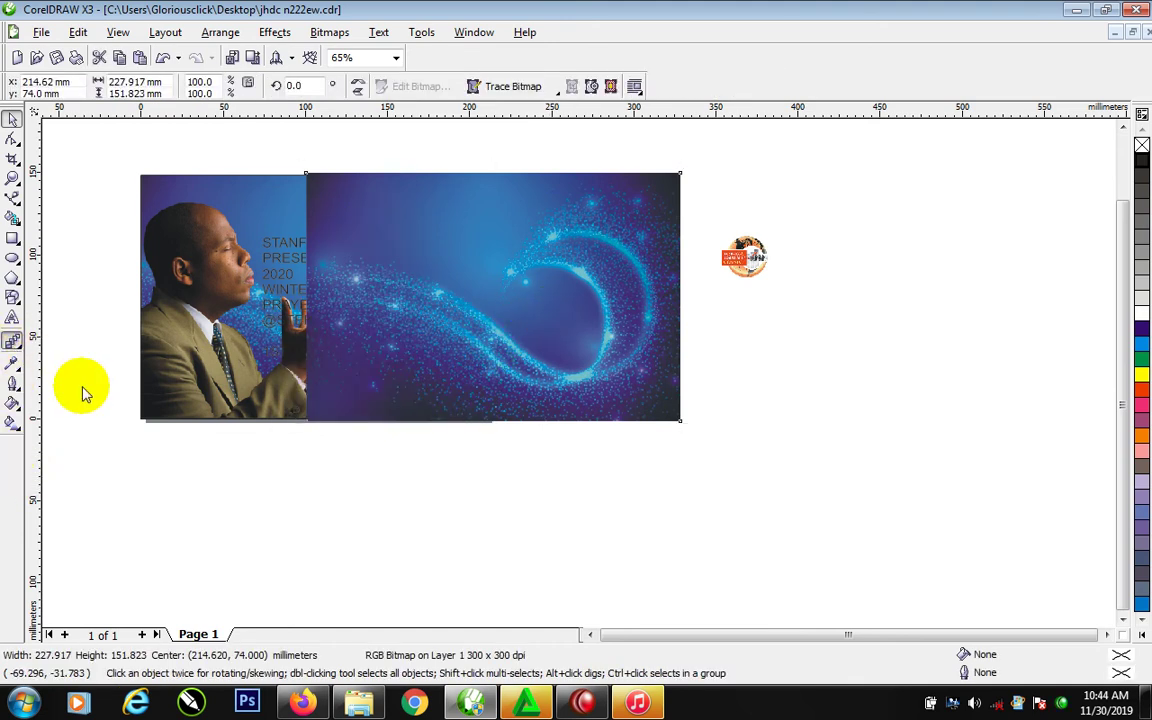
Give the copied swirl a Uniform transparency in Subtract mode
click(12, 340)
click(13, 340)
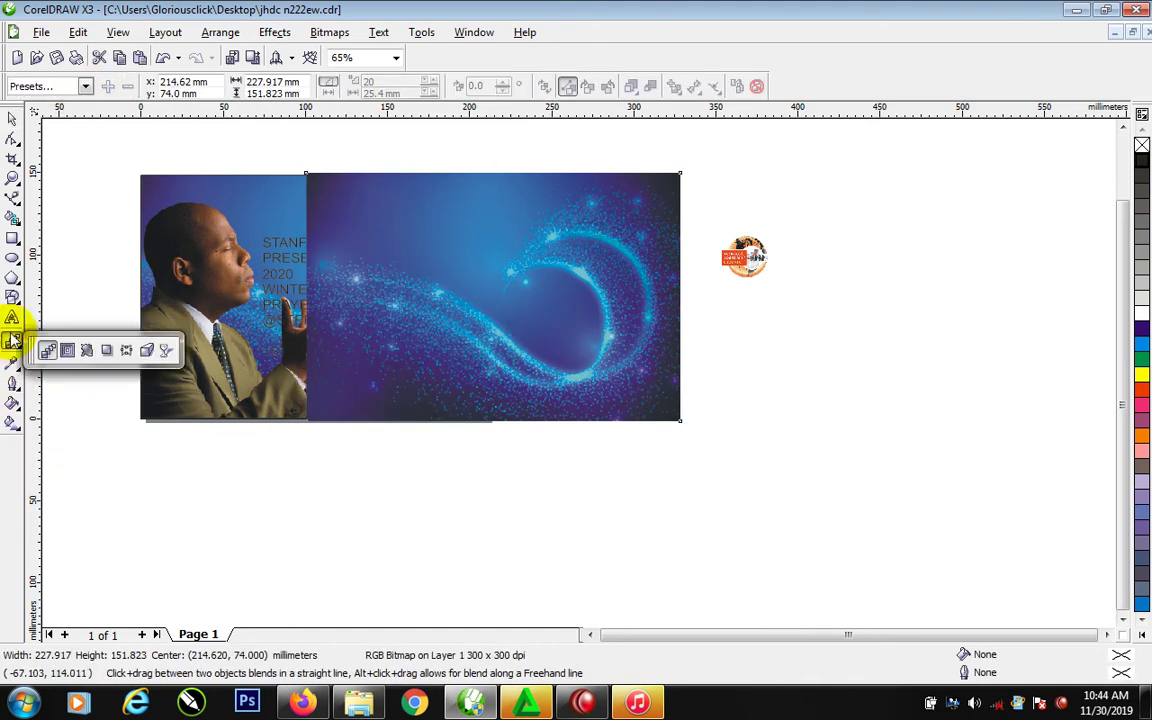
click(165, 350)
click(119, 87)
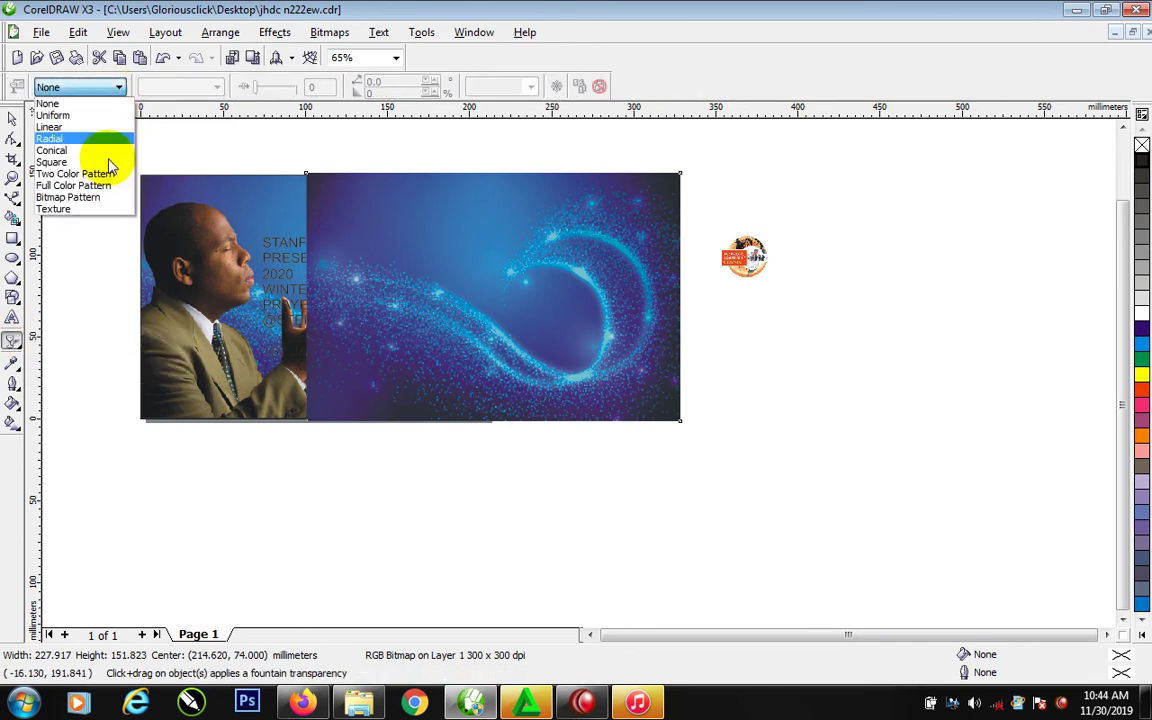
click(70, 115)
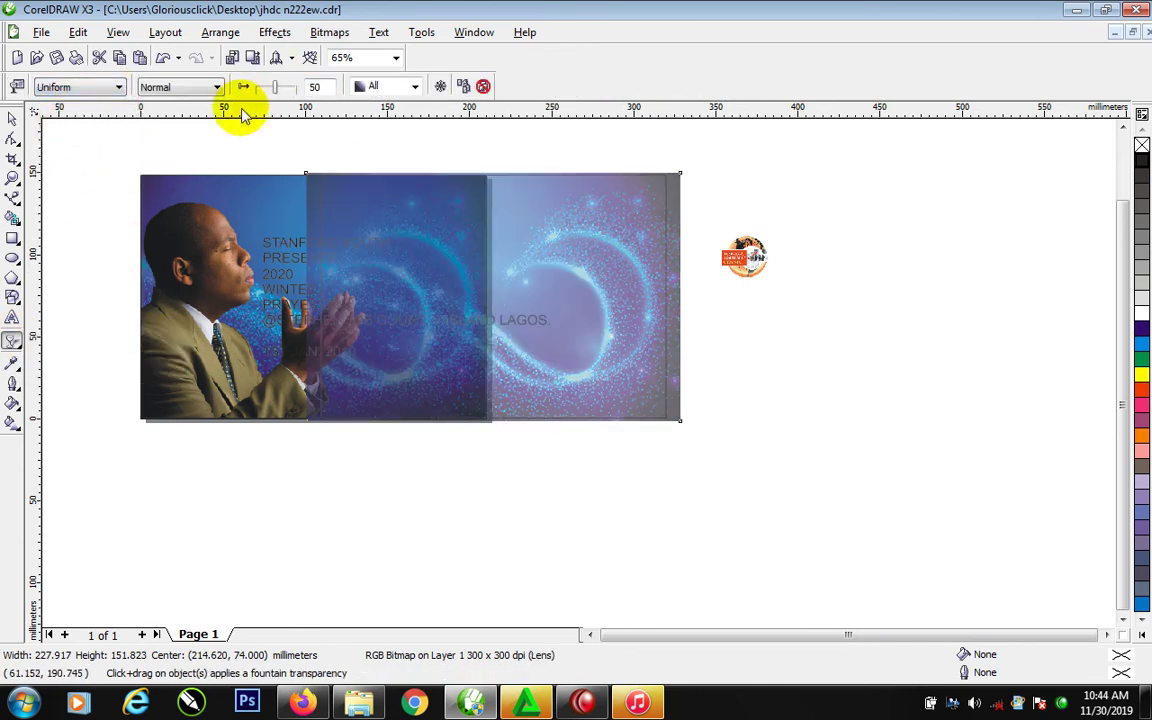
click(216, 87)
click(211, 119)
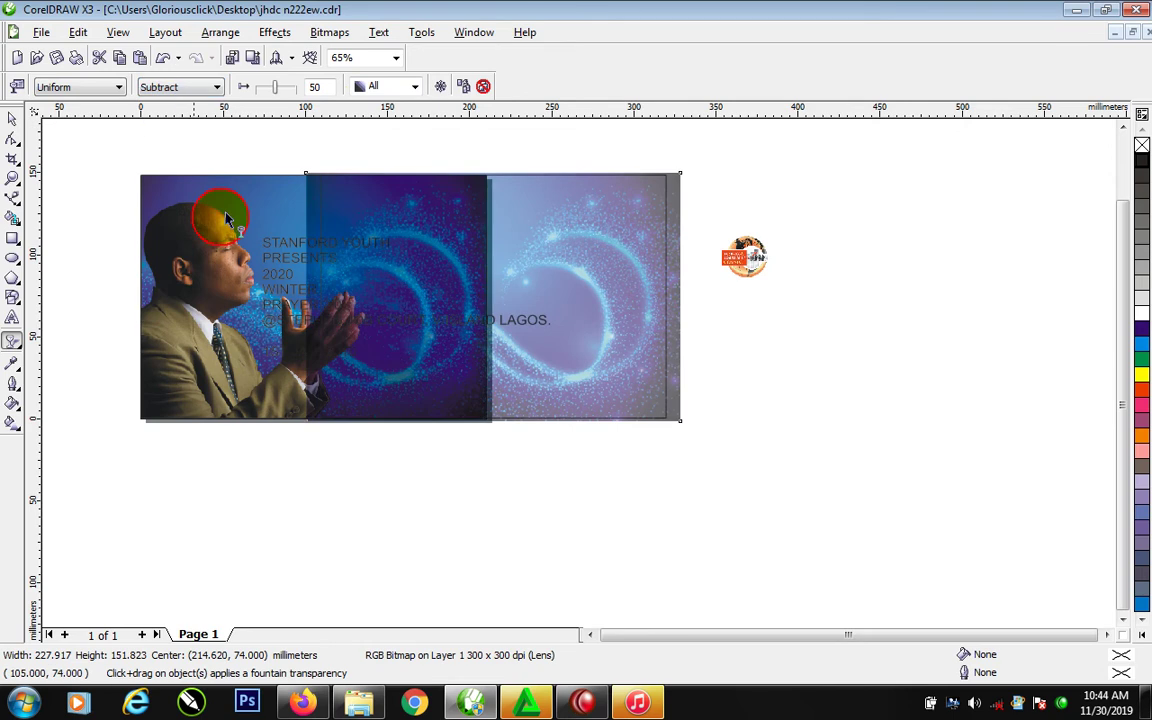
PowerClip the transparent swirl into the original framed photo and delete the leftover empty rectangle
key(space)
drag(610, 315, 218, 216)
click(260, 265)
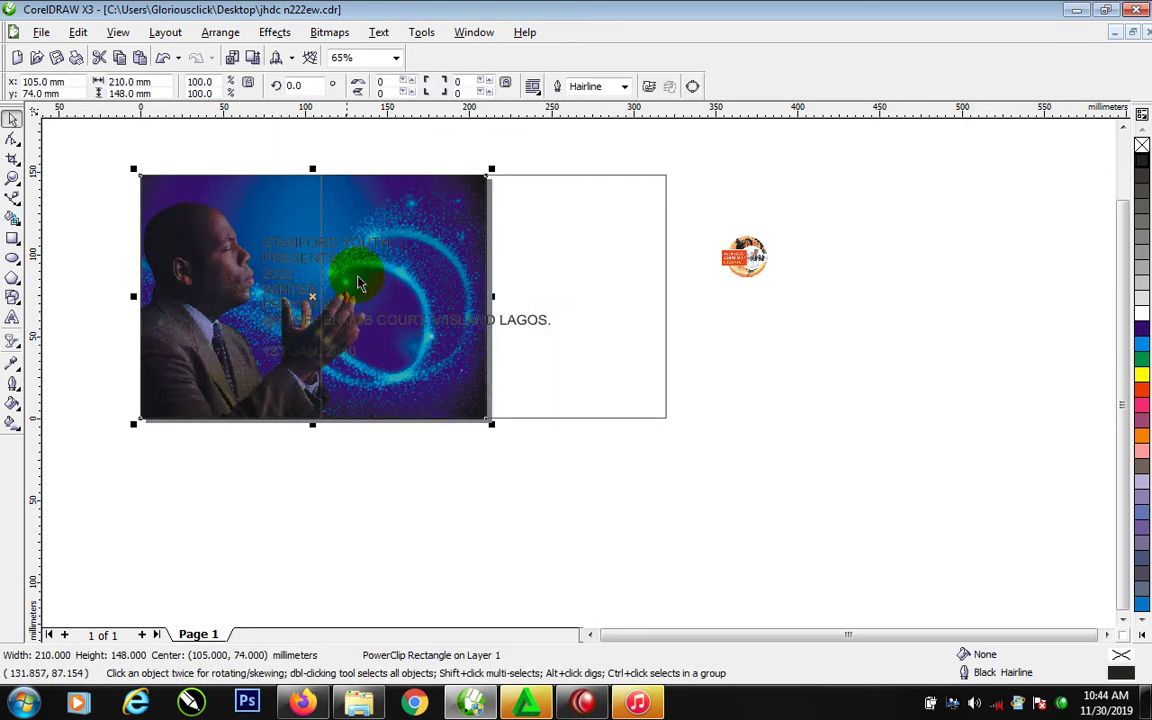
click(610, 302)
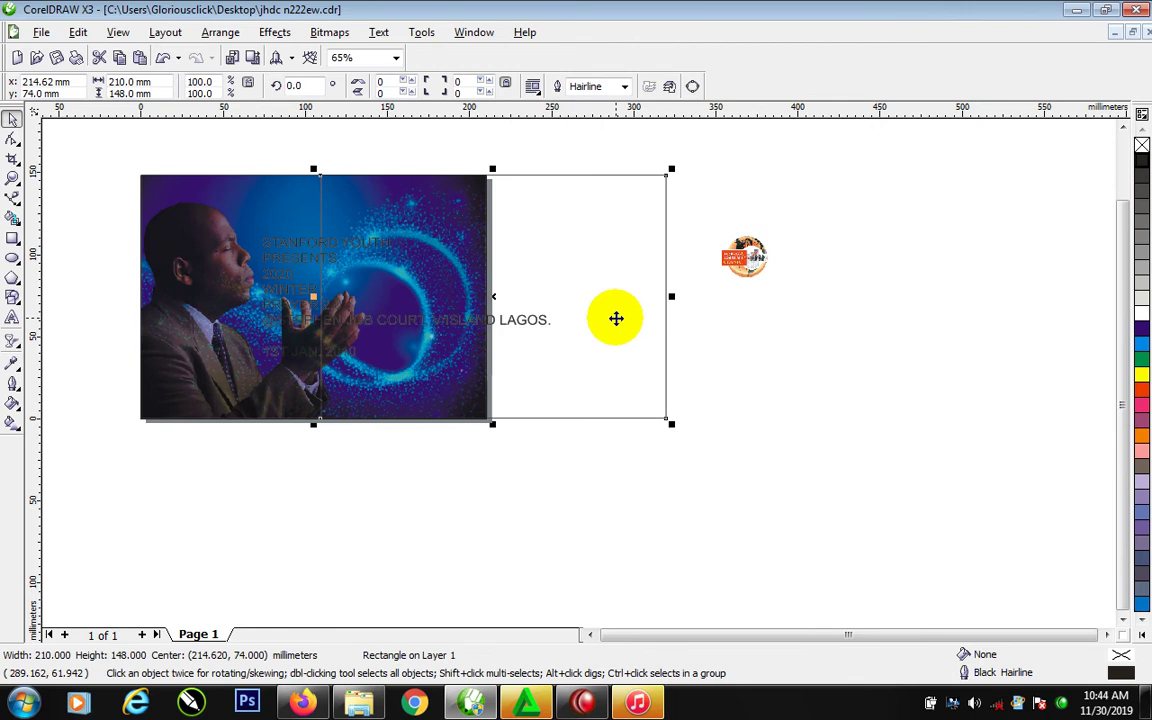
key(Delete)
Make the event text white, shrink it to about 10 pt, and move the logo onto the photo
click(325, 270)
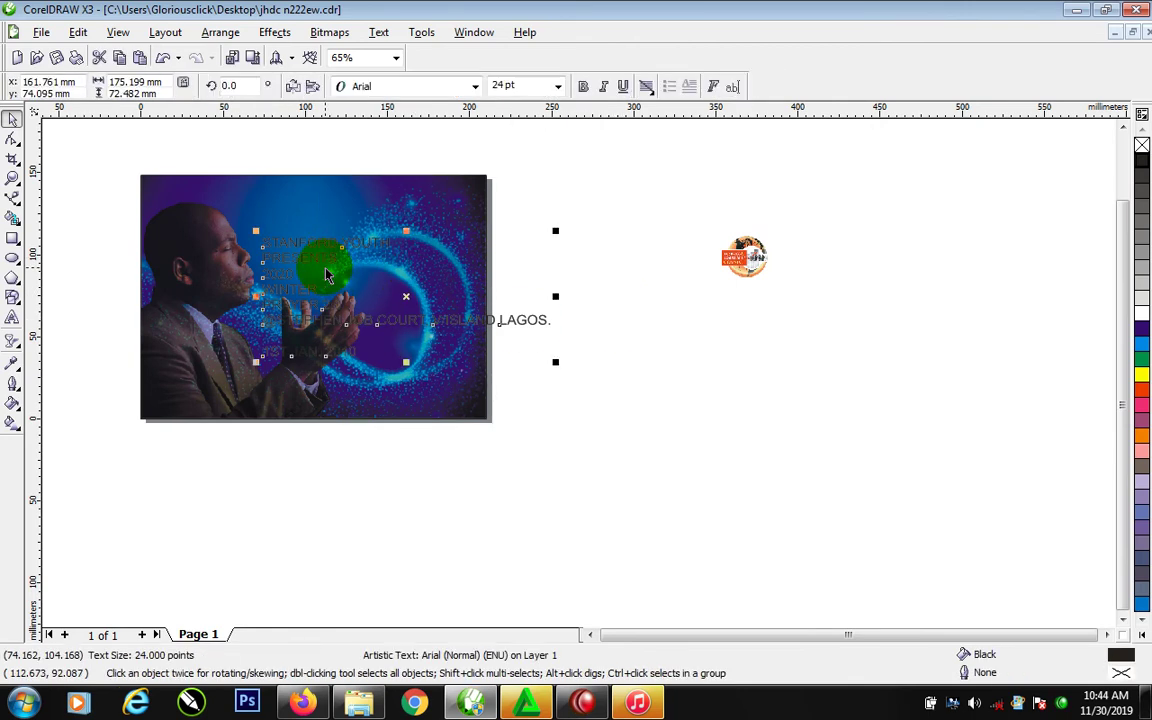
click(1142, 312)
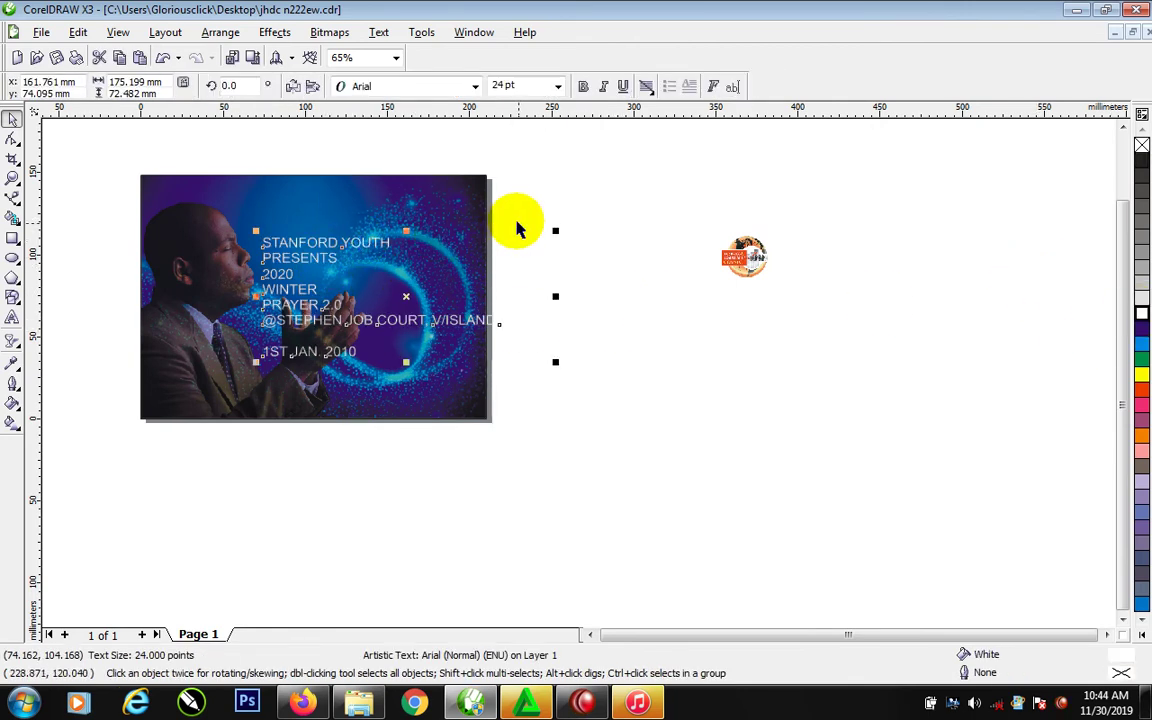
drag(555, 230, 385, 305)
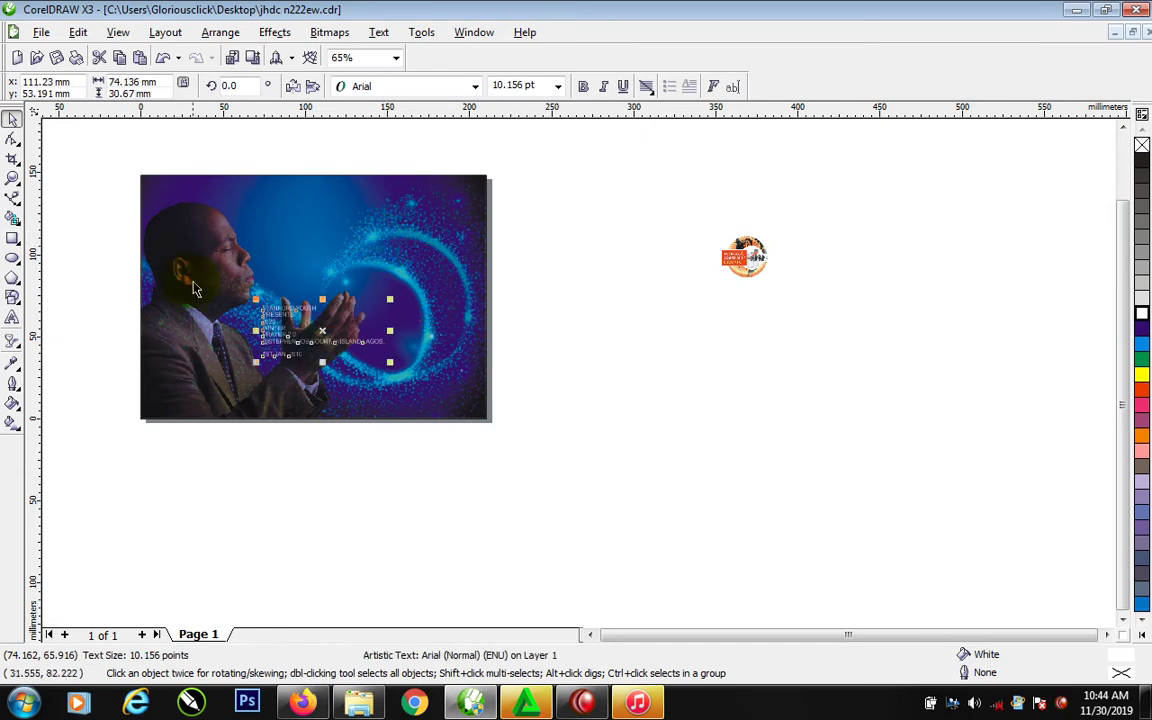
key(z)
drag(85, 175, 805, 537)
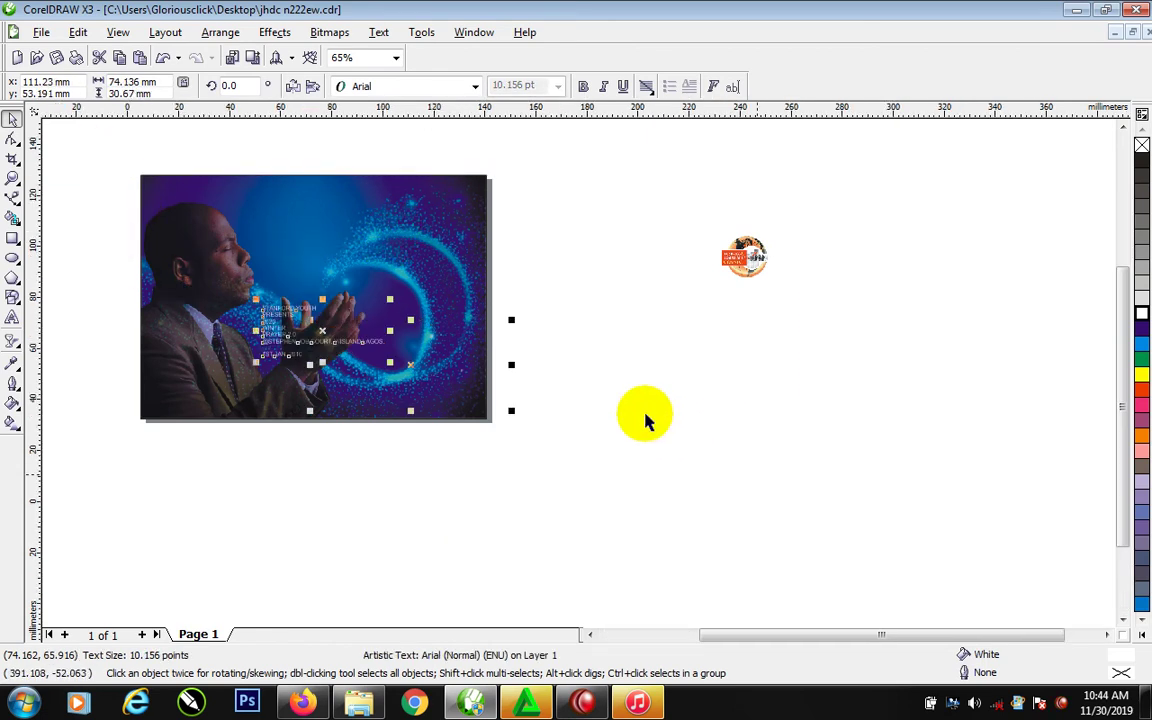
key(F4)
drag(1071, 233, 325, 165)
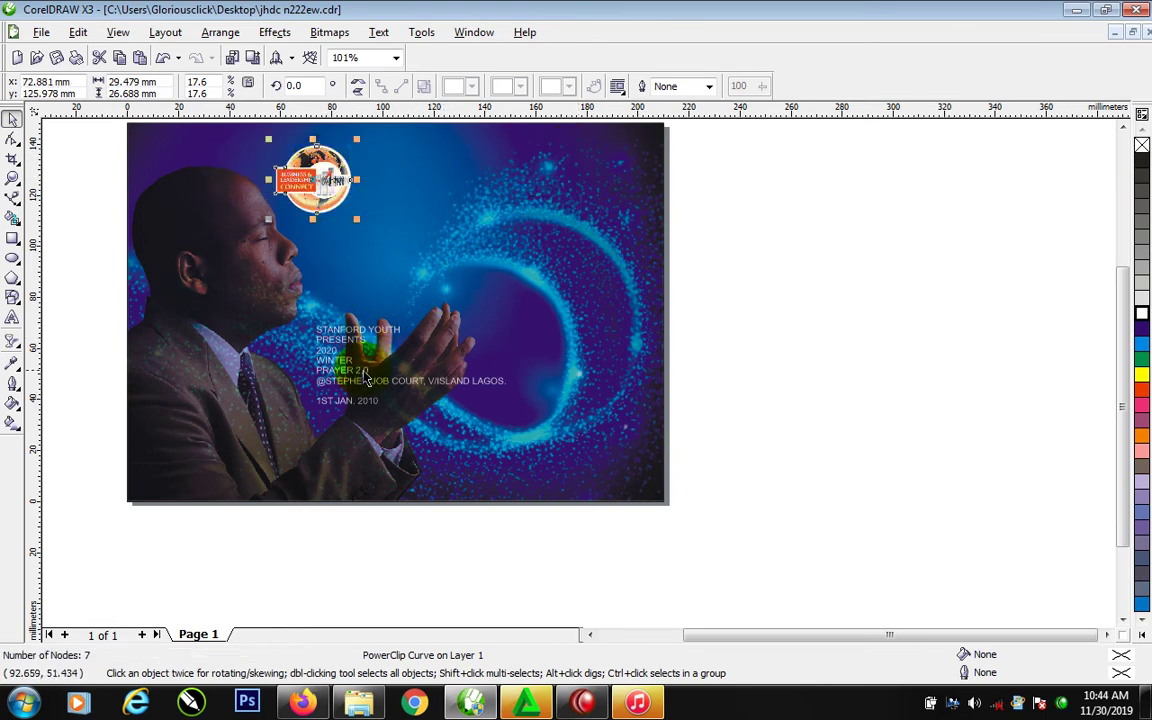
Delete the round logo and move the event text block to the photo's upper middle
click(378, 337)
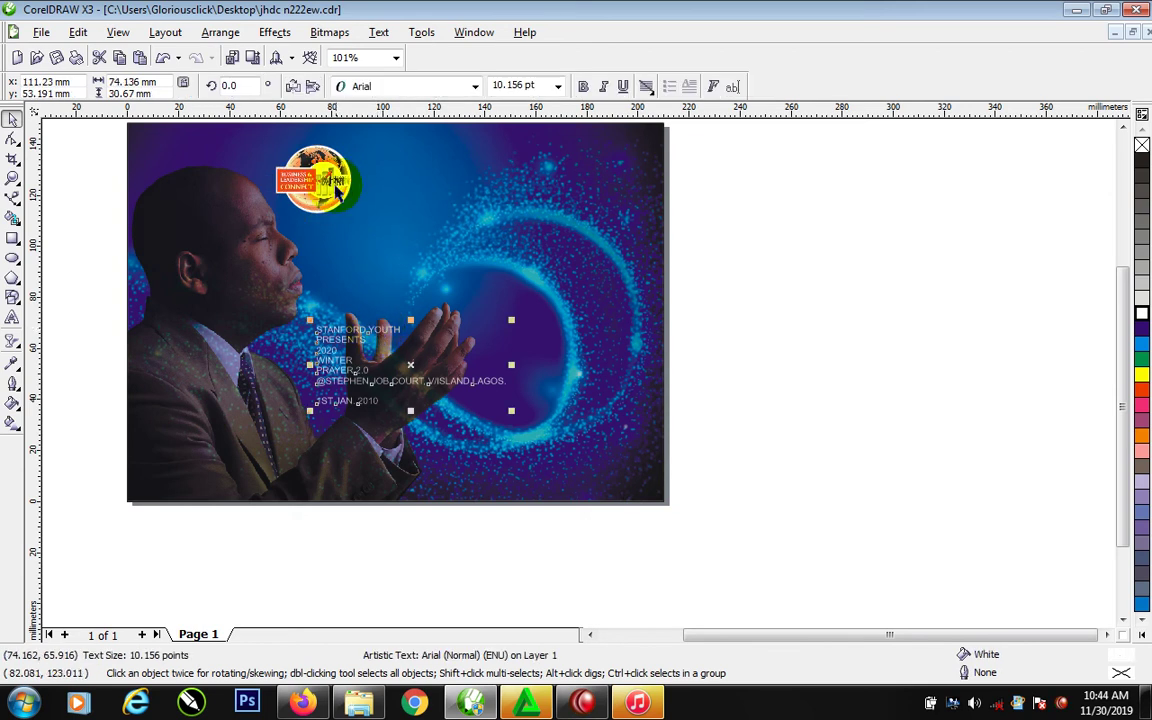
drag(333, 183, 703, 204)
key(Delete)
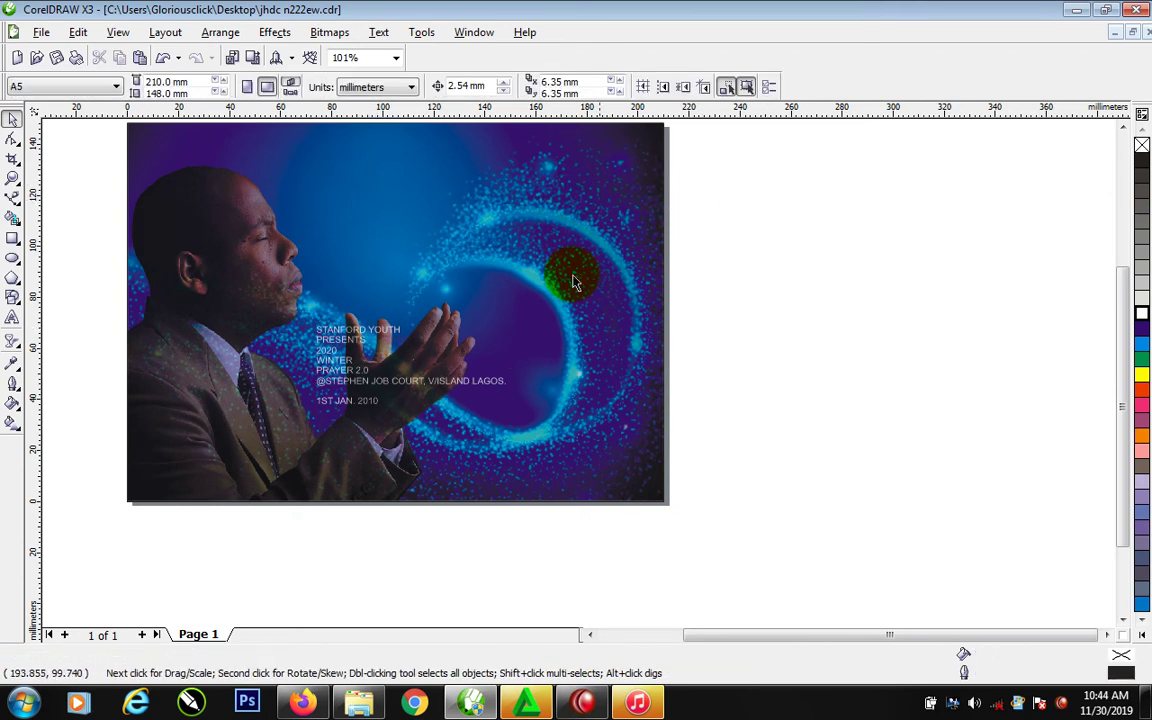
click(385, 333)
drag(385, 333, 403, 174)
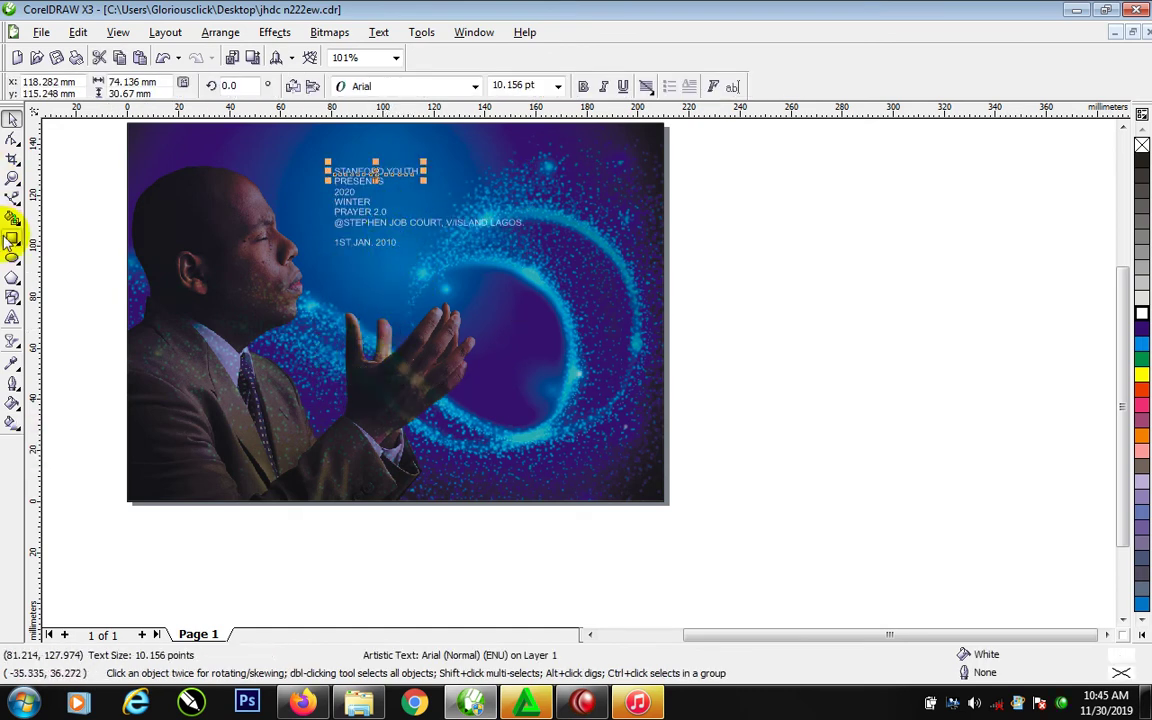
Draw a four-sided Bezier shape at the photo's lower left, filled orange with no outline
click(13, 197)
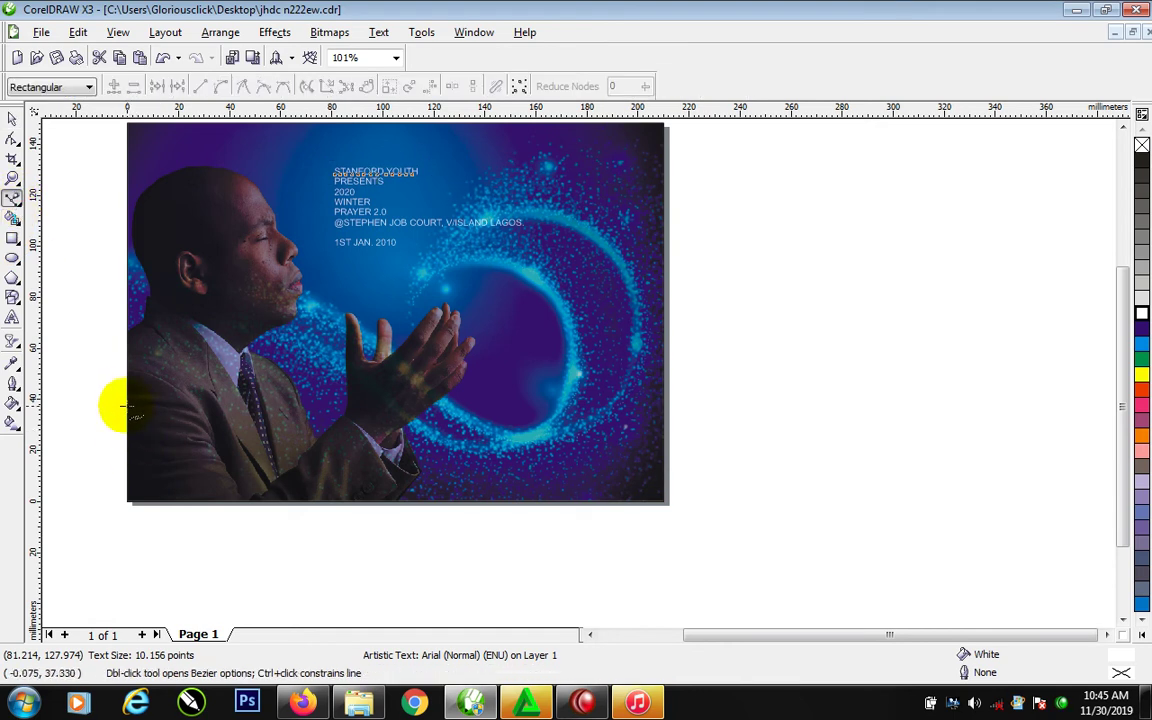
click(122, 408)
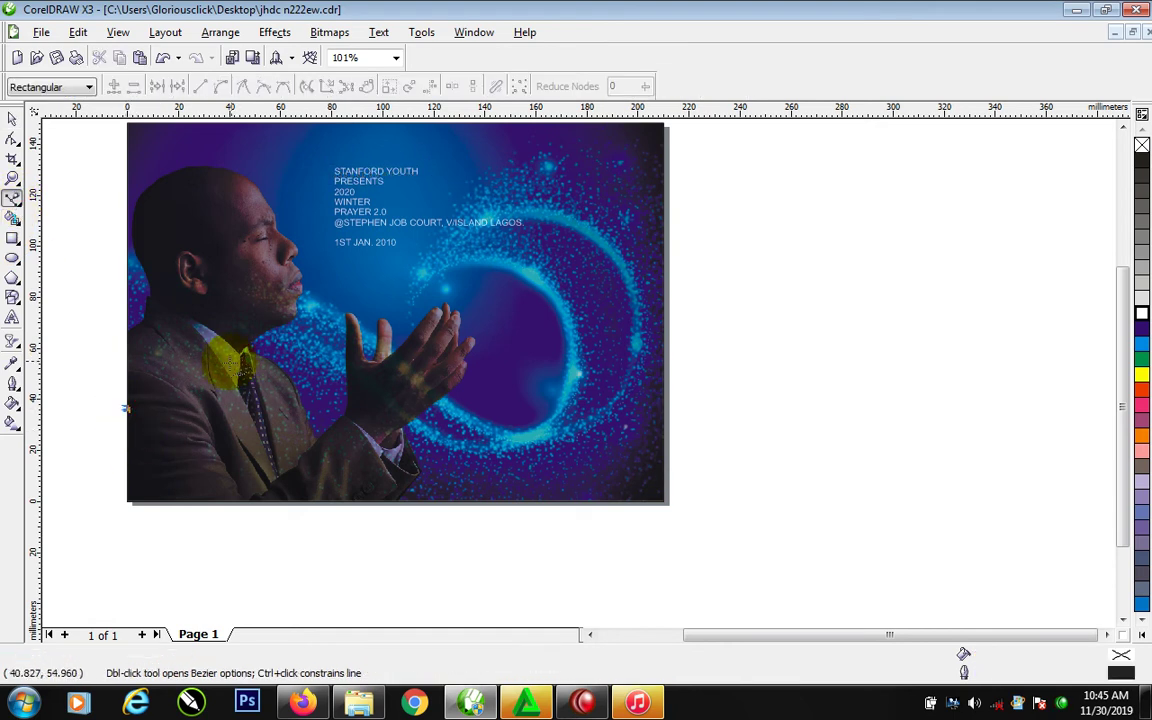
click(213, 372)
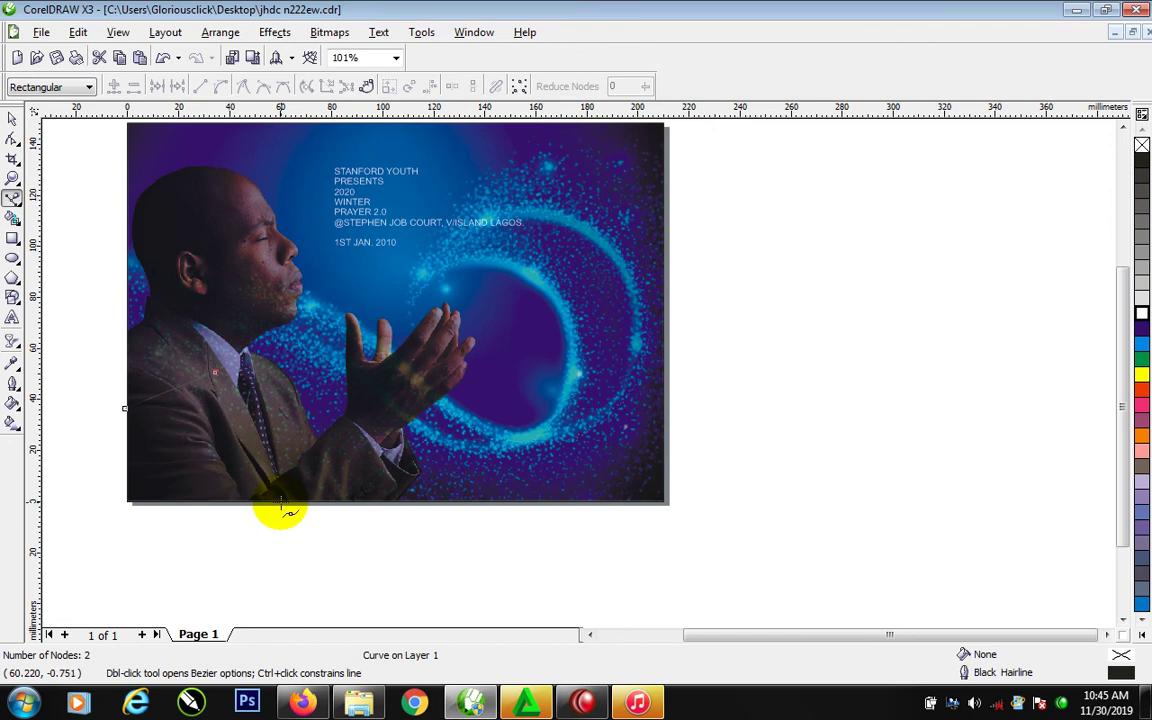
click(281, 500)
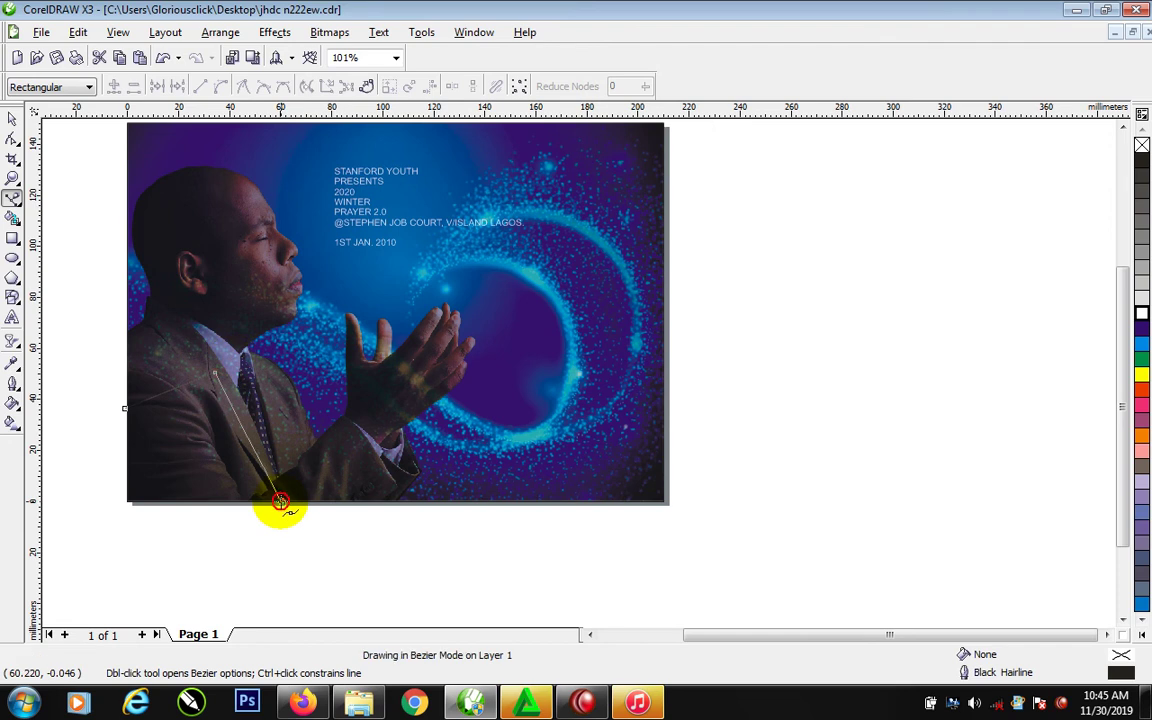
click(125, 500)
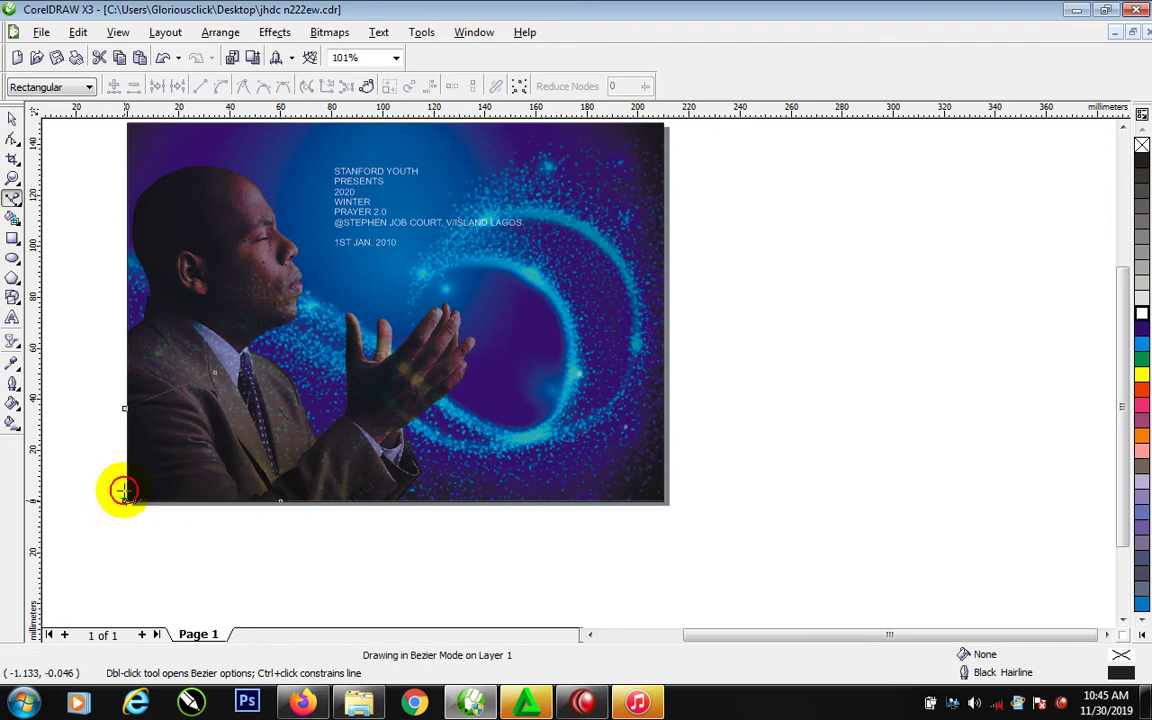
click(124, 408)
key(space)
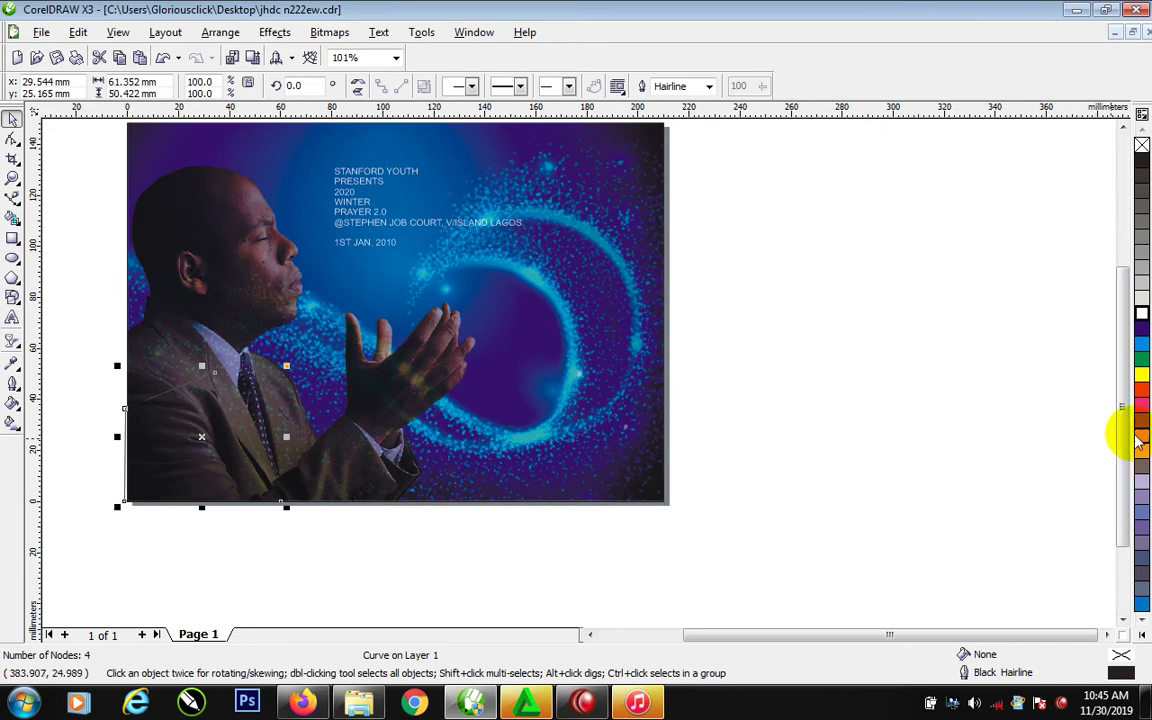
click(1138, 438)
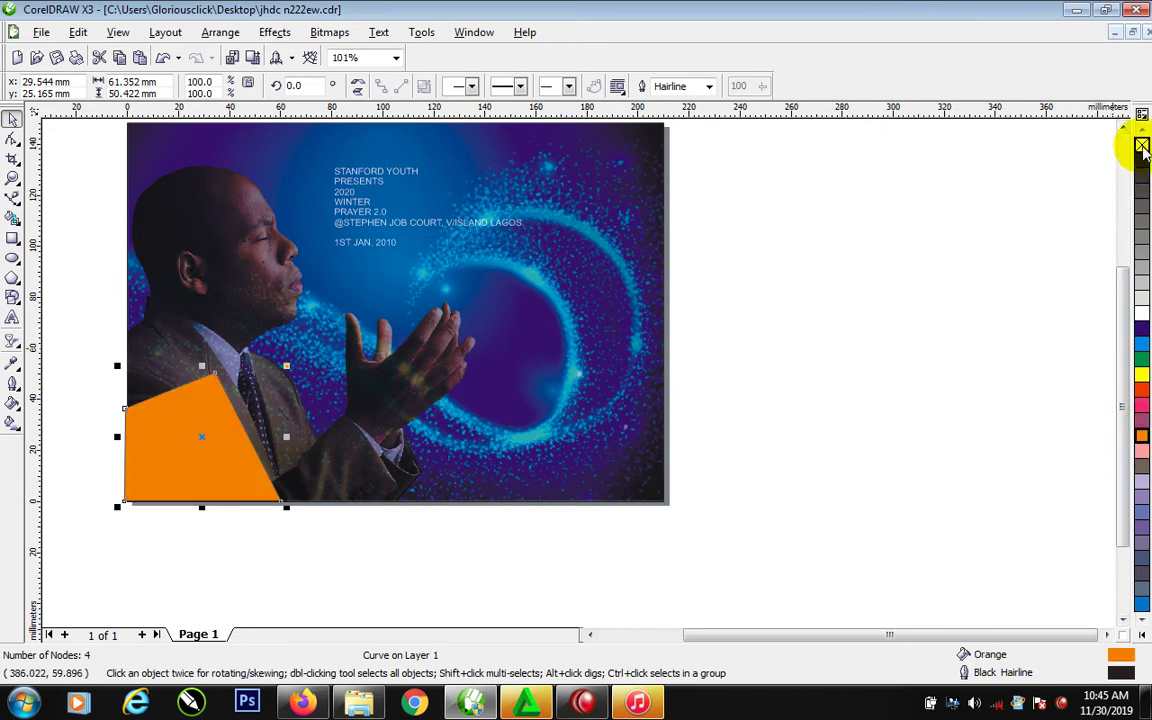
right_click(1142, 146)
PowerClip the orange shape into the photo and position it in the bottom-left corner
drag(240, 440, 562, 358)
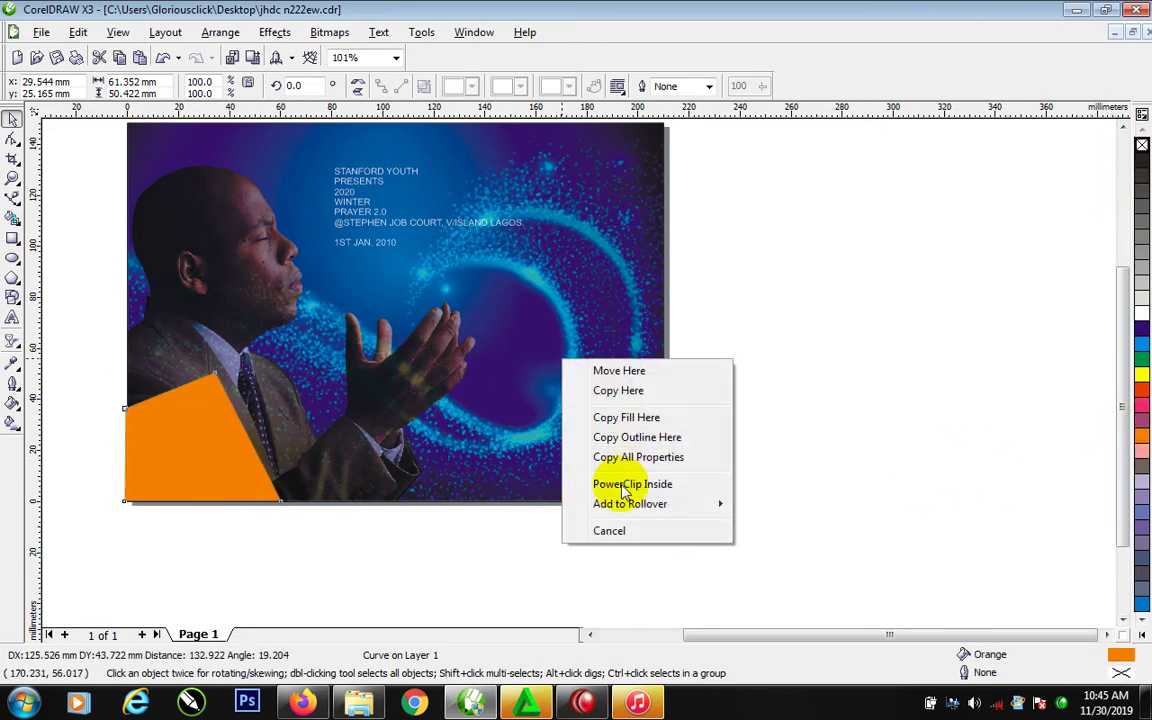
click(623, 486)
ctrl+click(419, 314)
drag(419, 314, 214, 441)
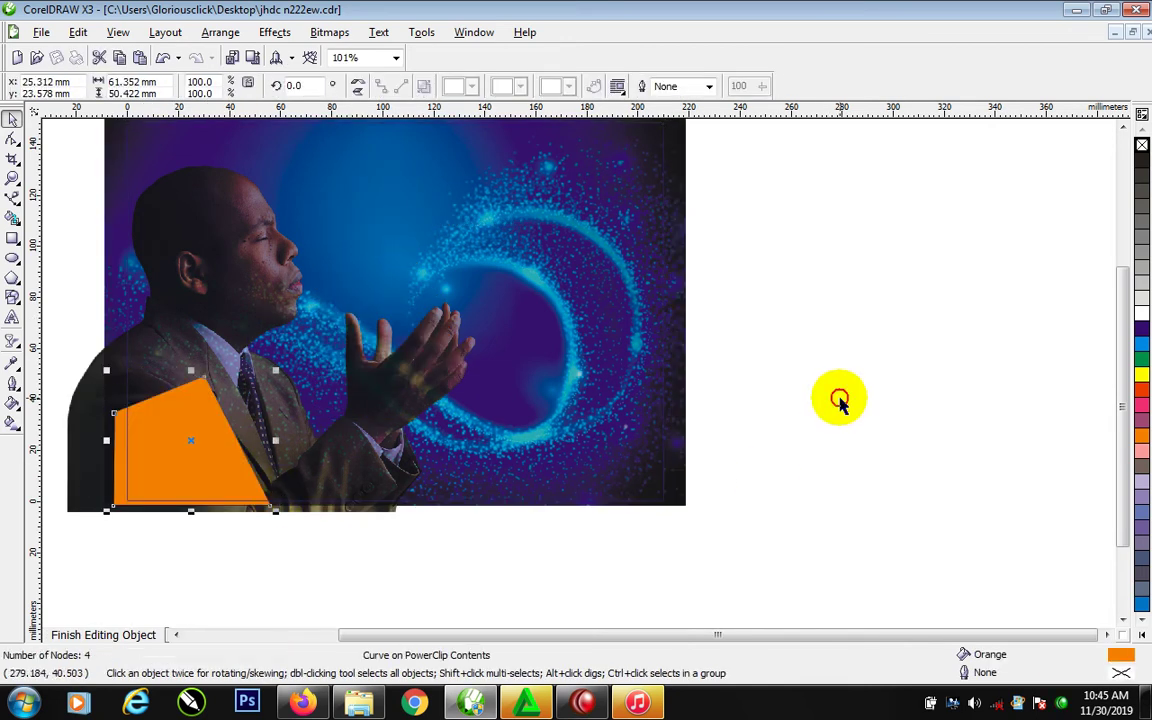
ctrl+click(838, 400)
Move the date onto the orange corner, the venue to the bottom, and WINTER PRAYER 2.0 toward the centre
click(401, 238)
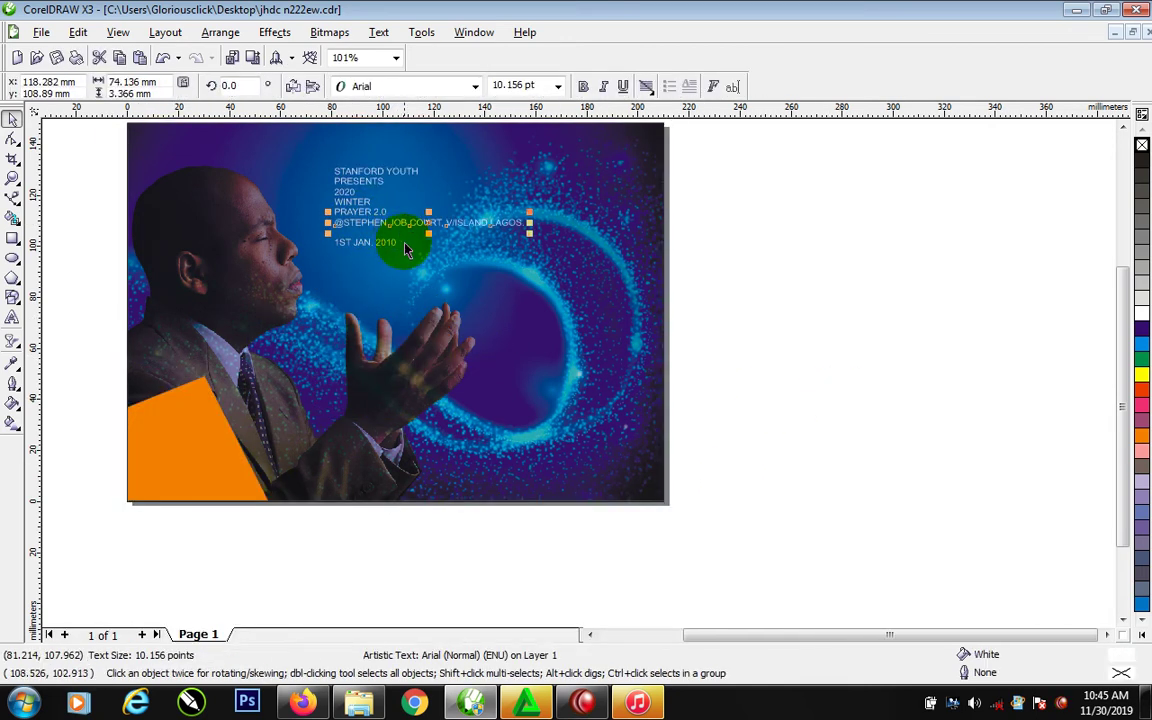
drag(393, 250, 298, 391)
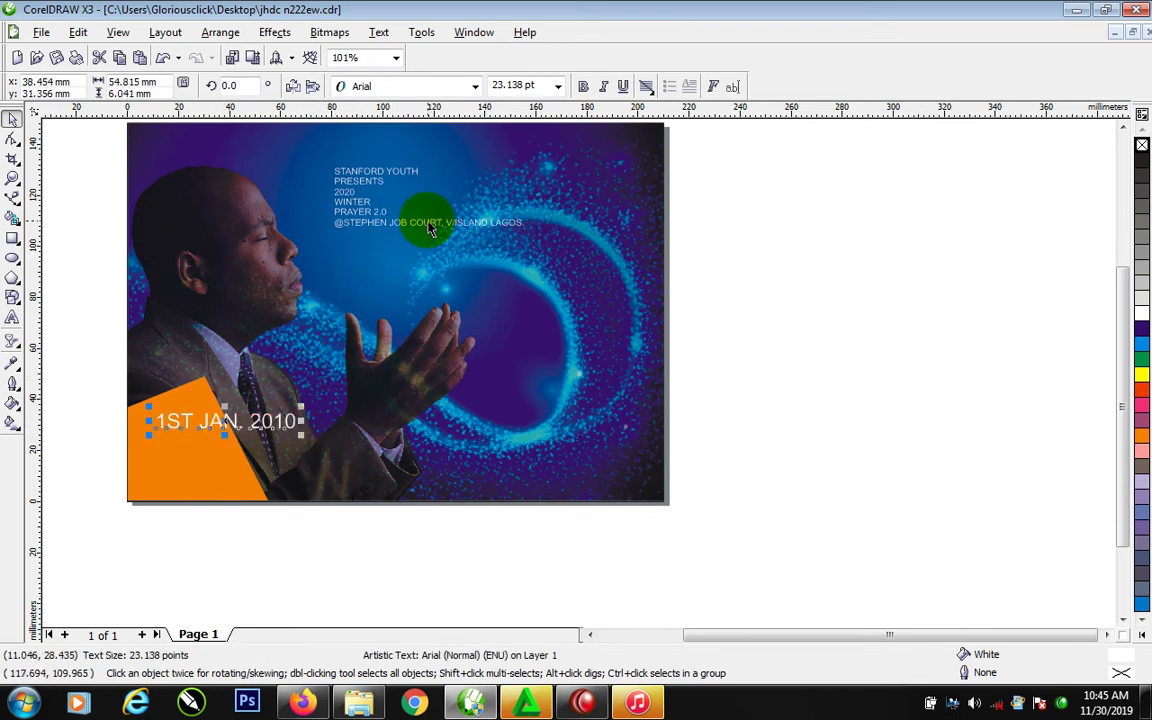
drag(430, 229, 508, 462)
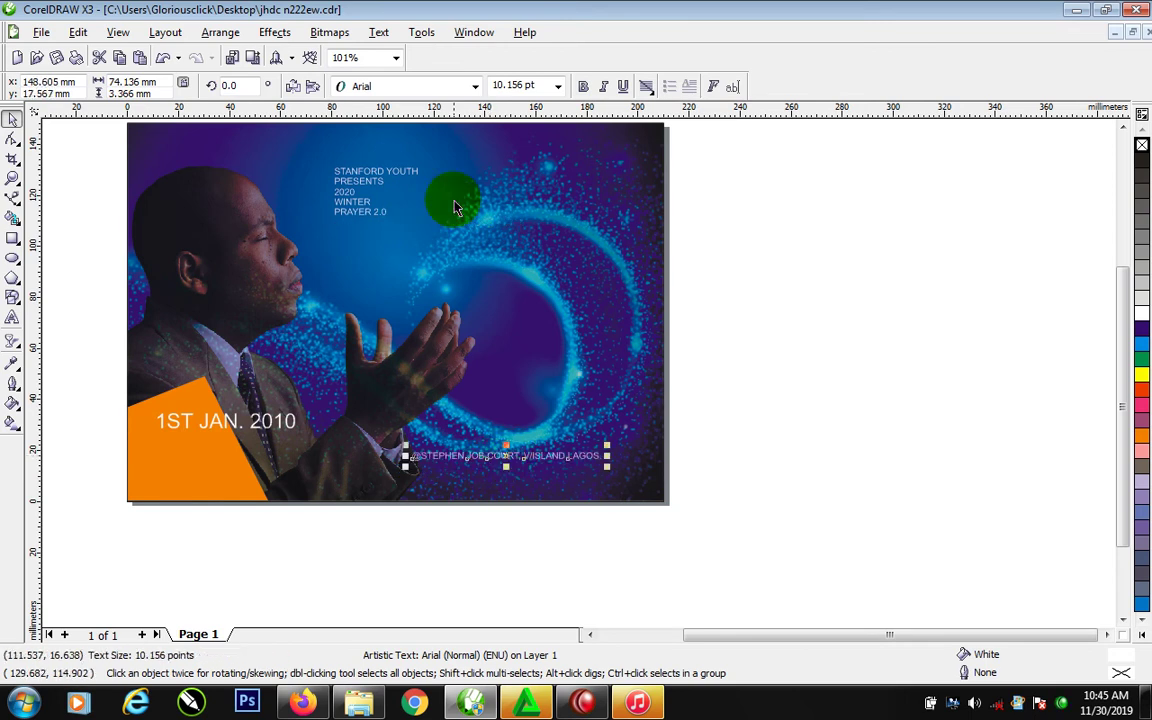
click(379, 214)
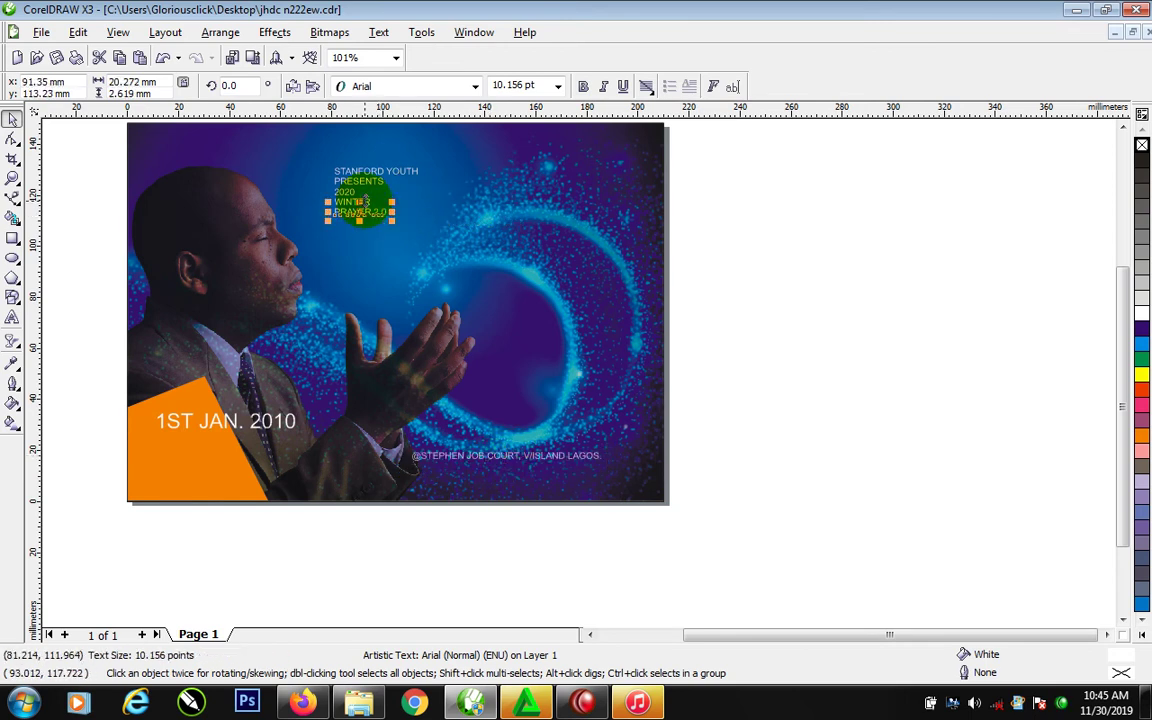
shift+click(338, 203)
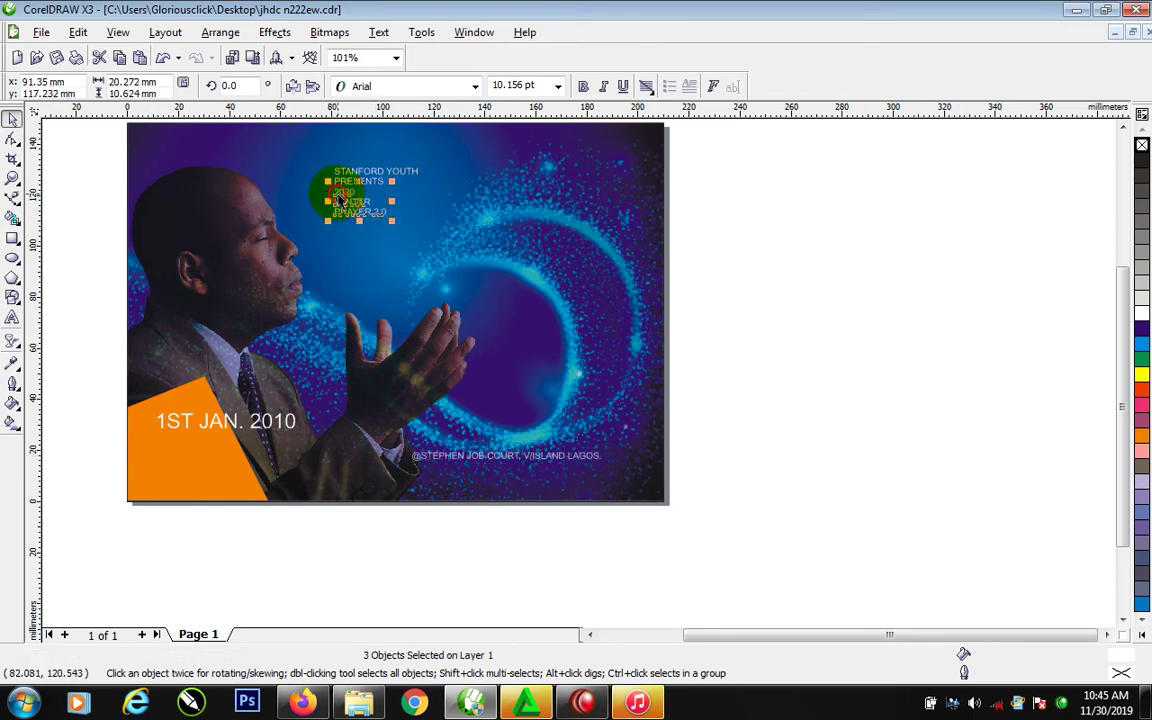
drag(340, 200, 593, 386)
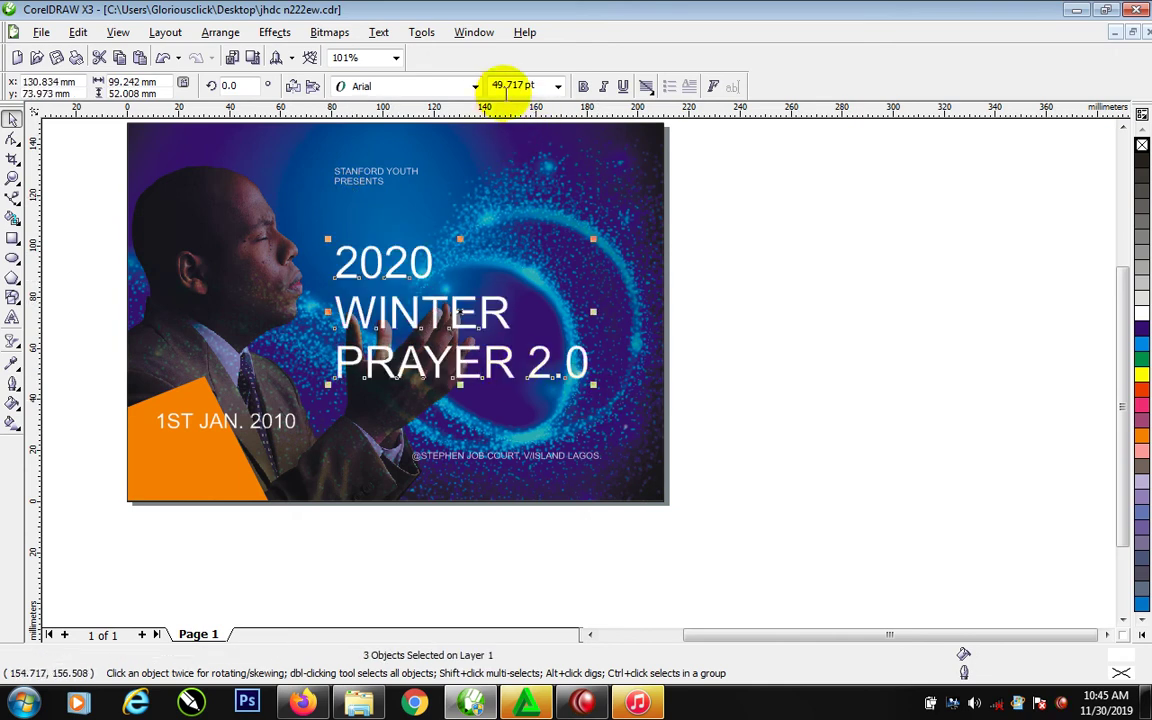
Bold the headline and tighten the letter spacing of WINTER and PRAYER 2.0
click(583, 86)
click(828, 334)
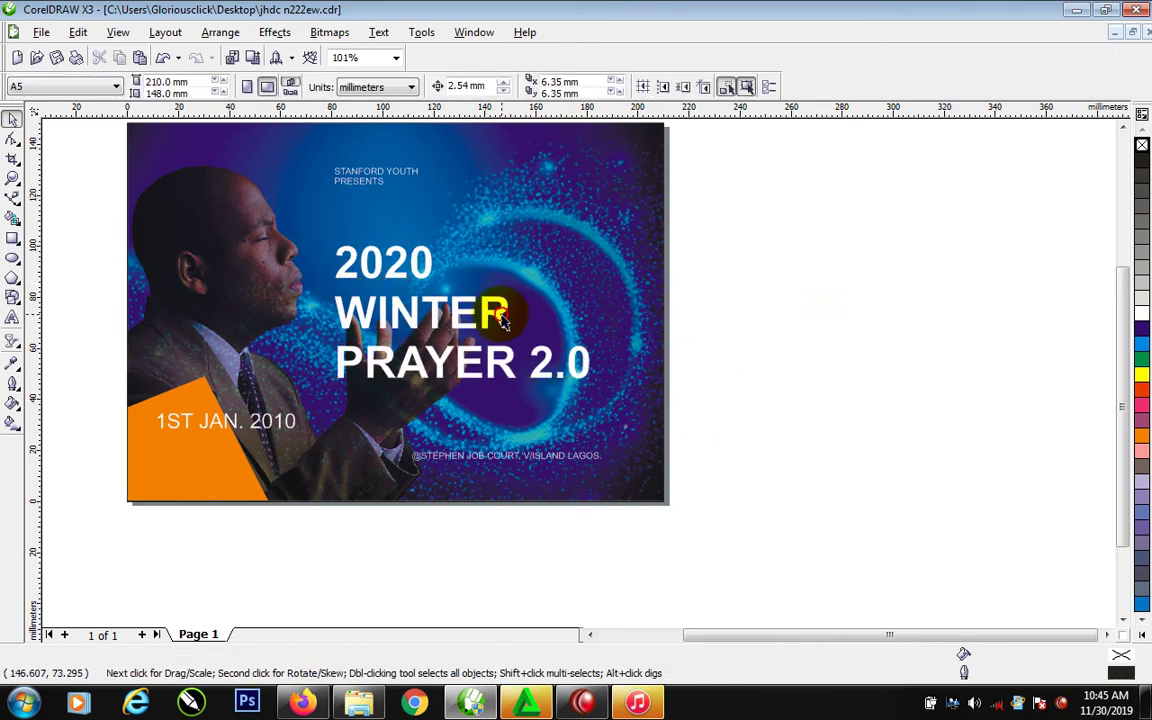
click(503, 318)
click(13, 138)
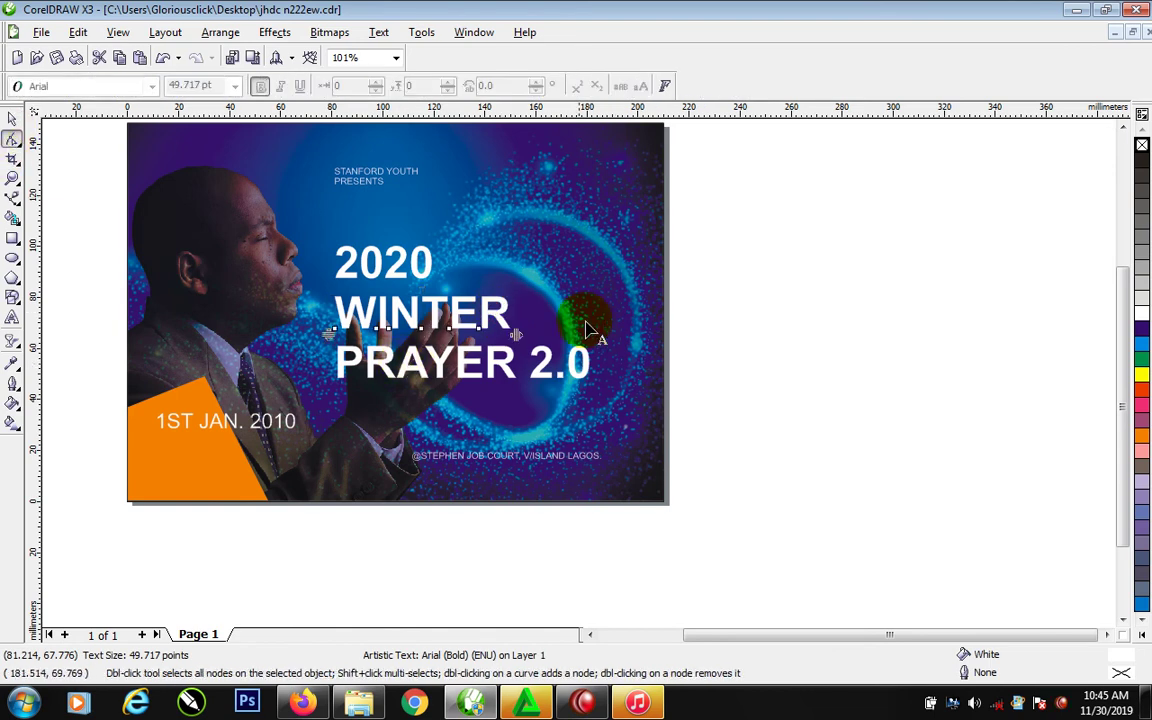
drag(514, 334, 489, 336)
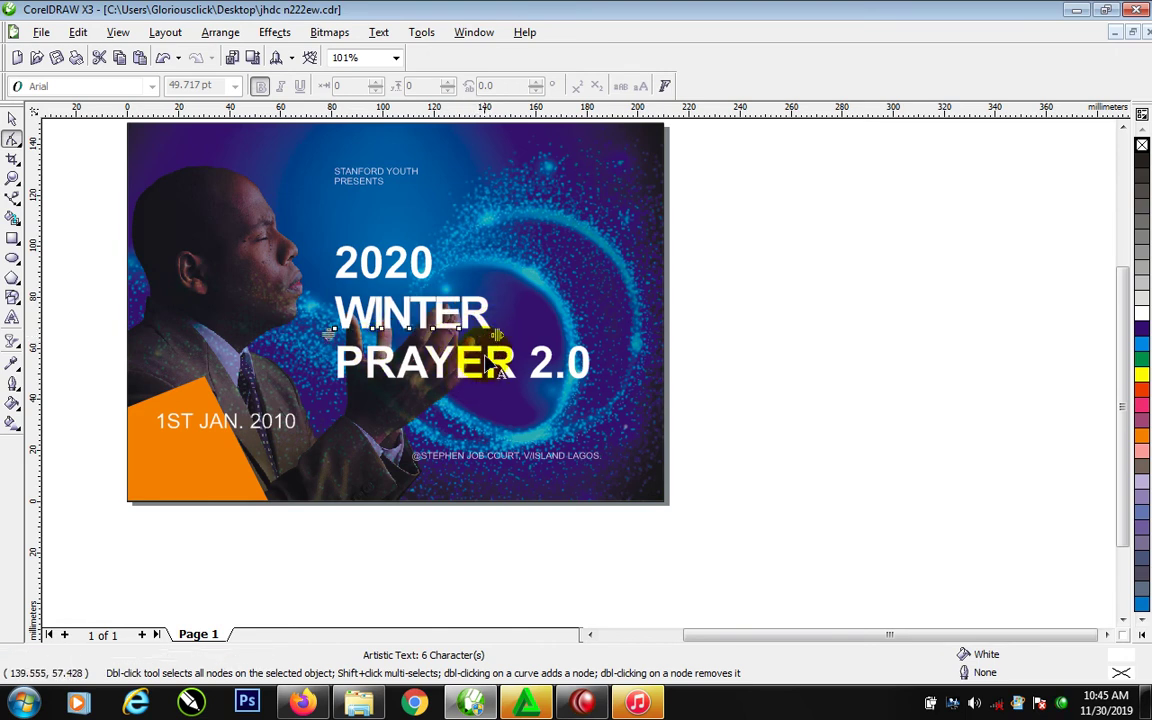
click(490, 372)
drag(592, 386, 575, 386)
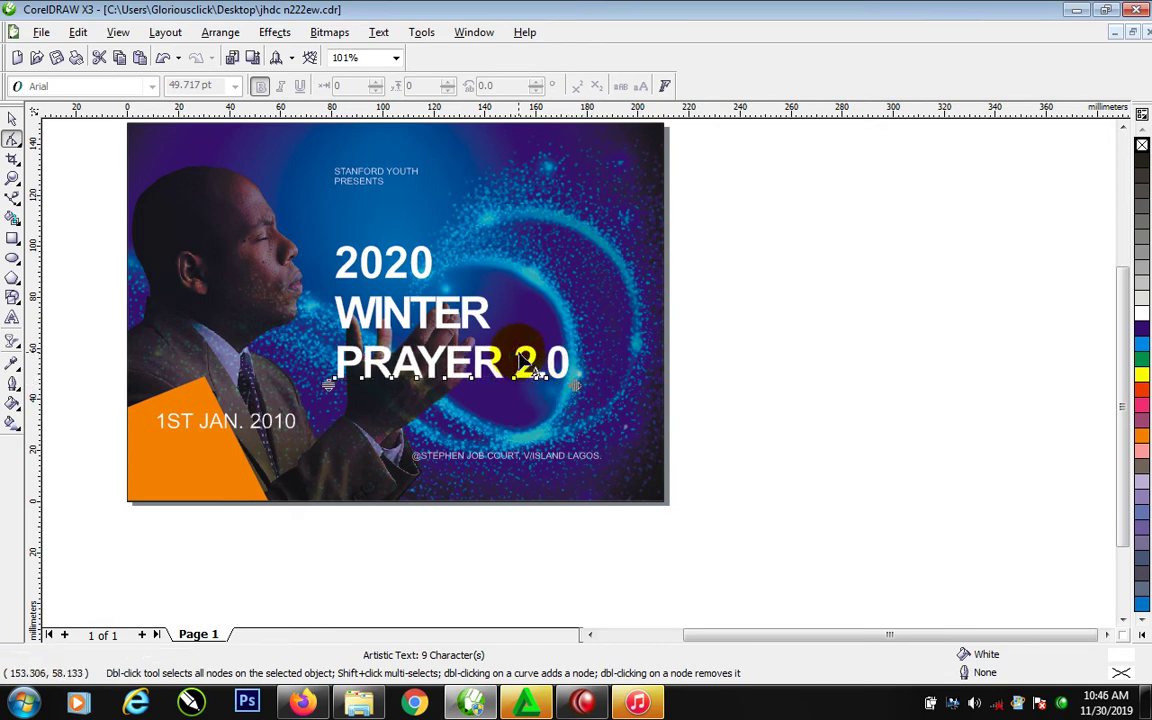
Remove the space before 2.0, colour 2.0 orange, and move PRAYER2.0 up closer to WINTER
key(space)
double_click(520, 347)
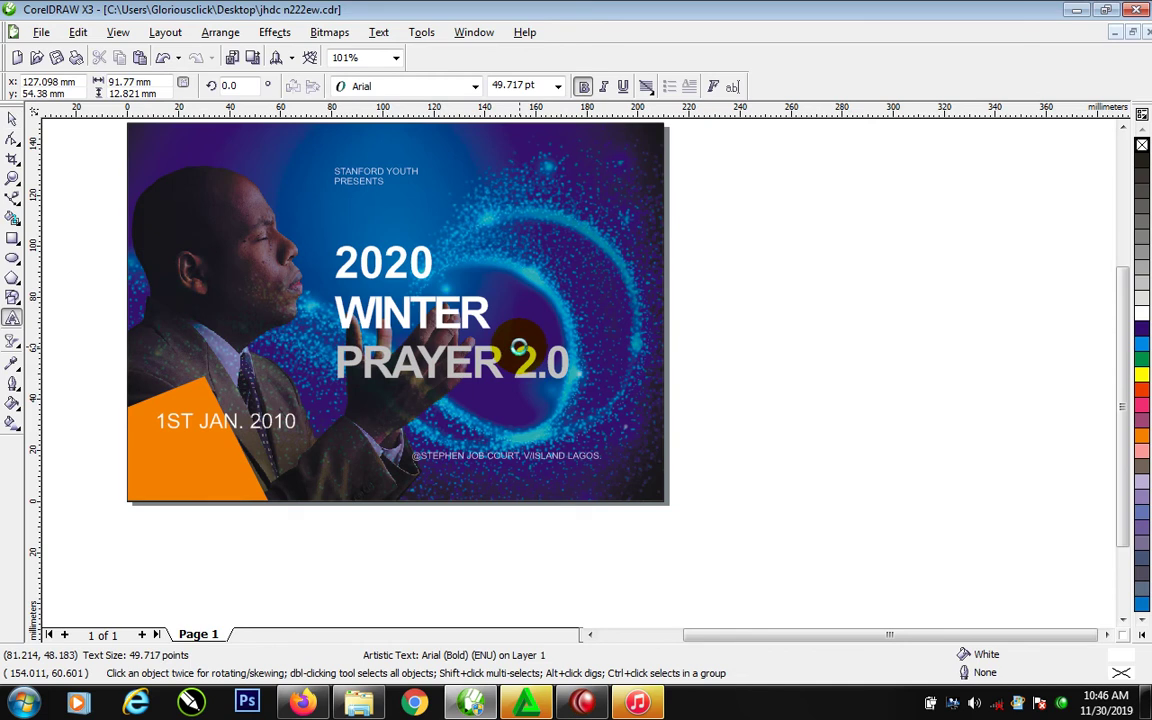
key(BackSpace)
drag(505, 358, 562, 362)
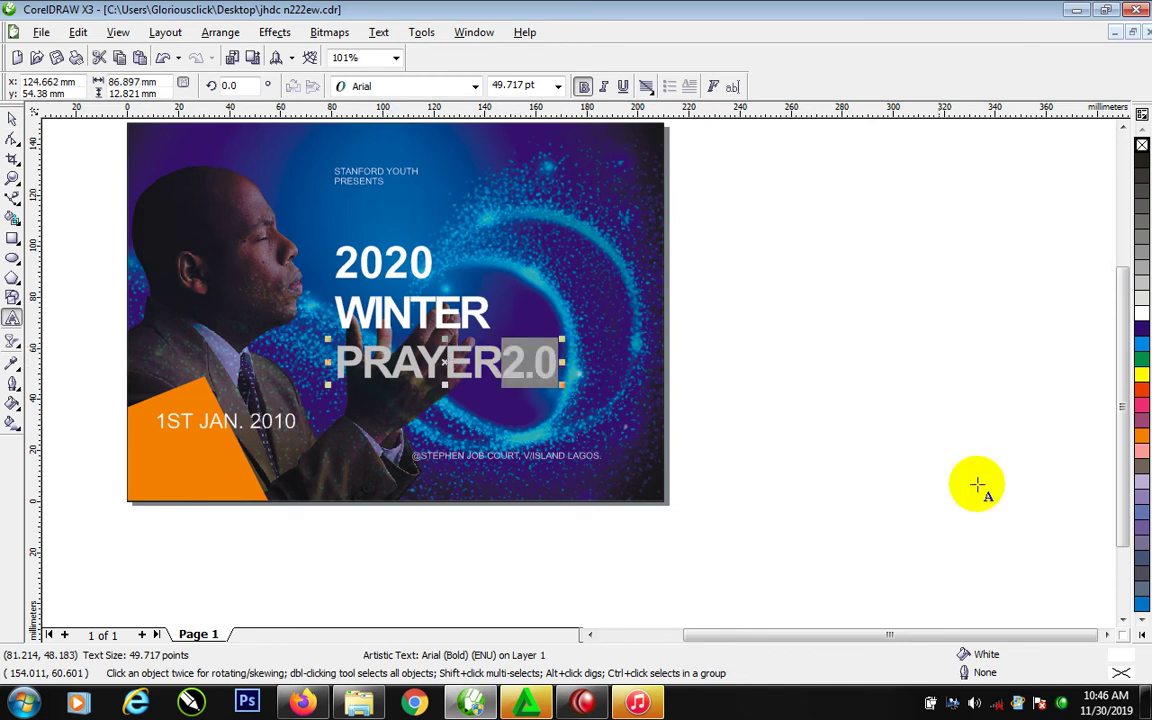
click(1141, 436)
key(ctrl+space)
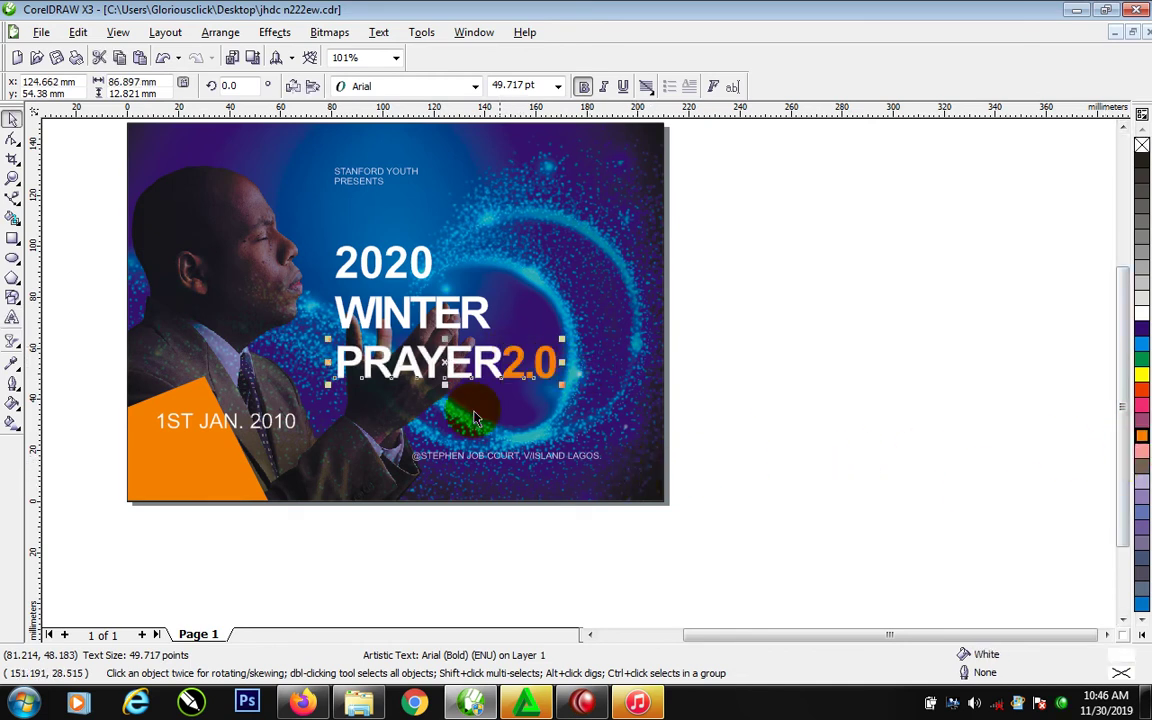
drag(497, 362, 497, 348)
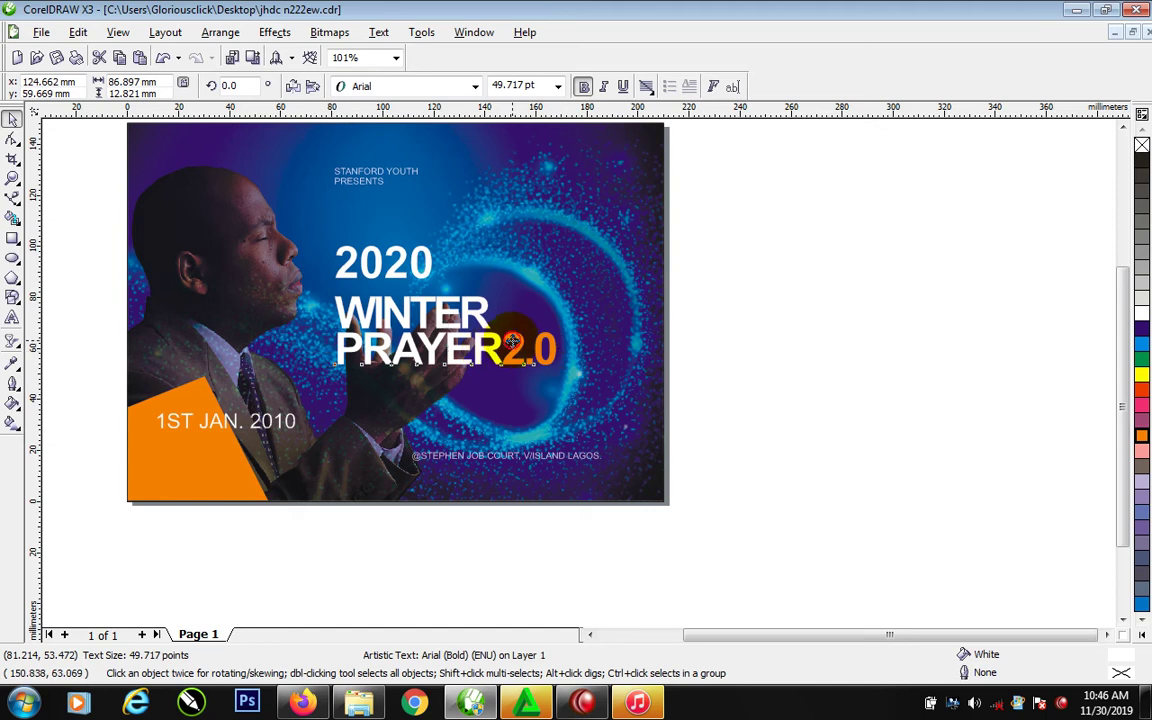
Break the line before 2.0 and type RETREAT so it reads RETREAT2.0 below PRAYER
key(ctrl+space)
key(Return)
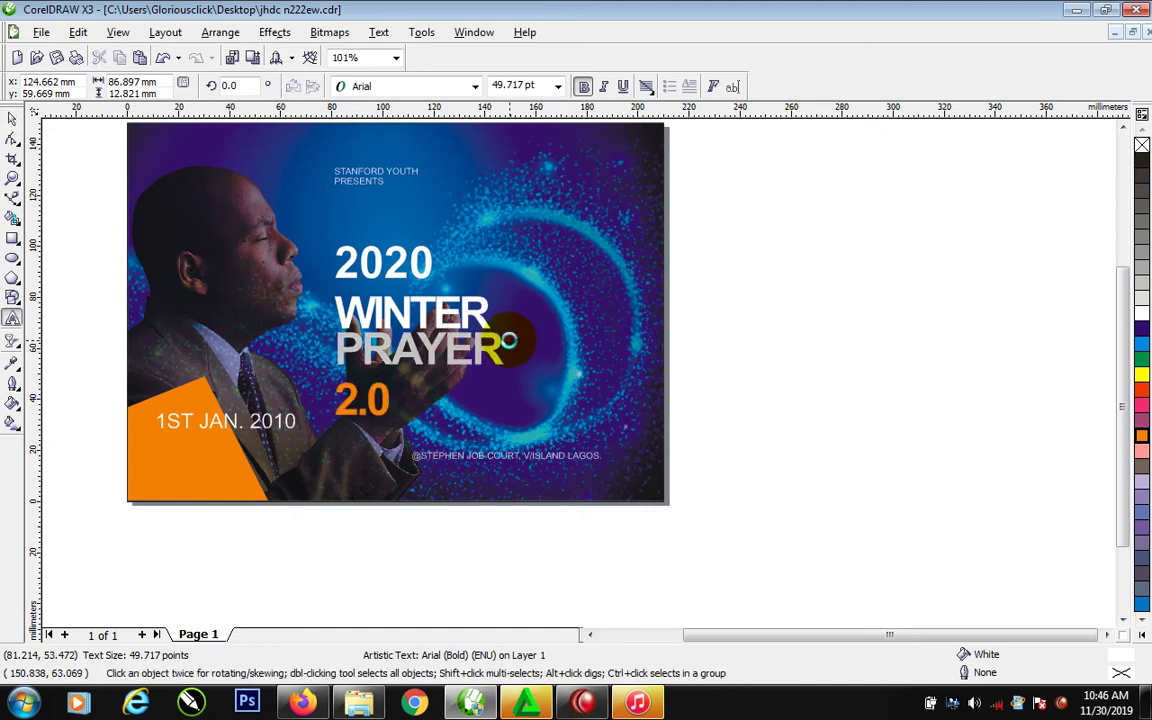
text(RETREAT)
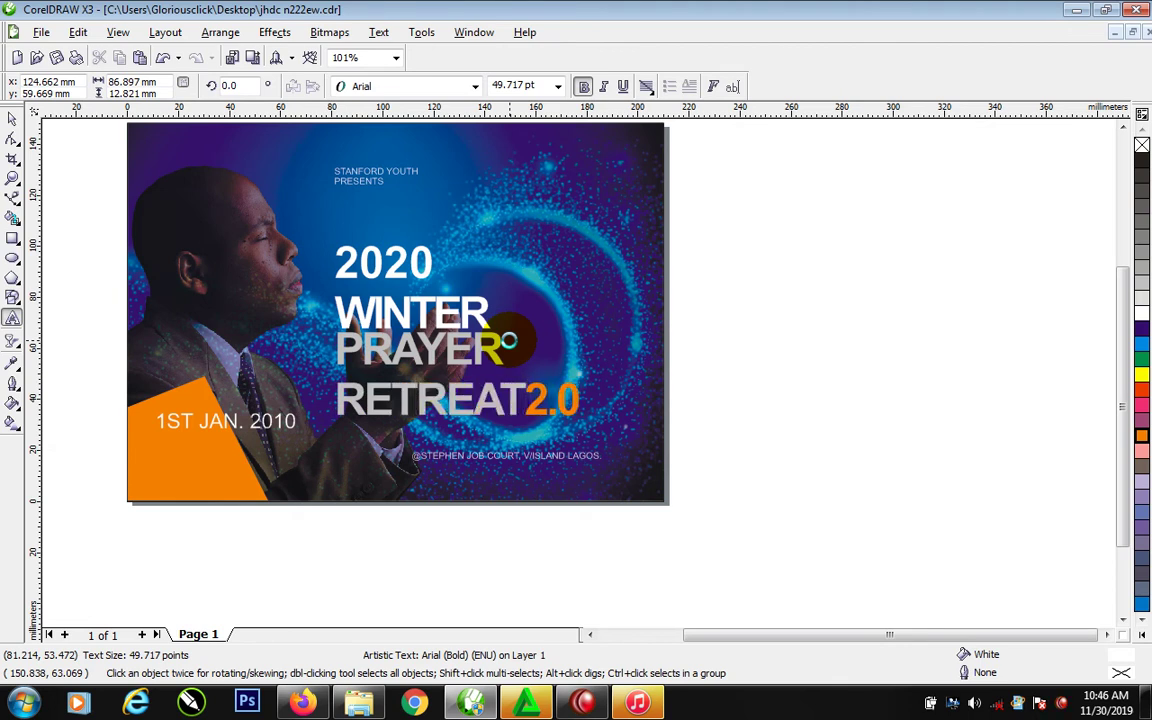
key(ctrl+space)
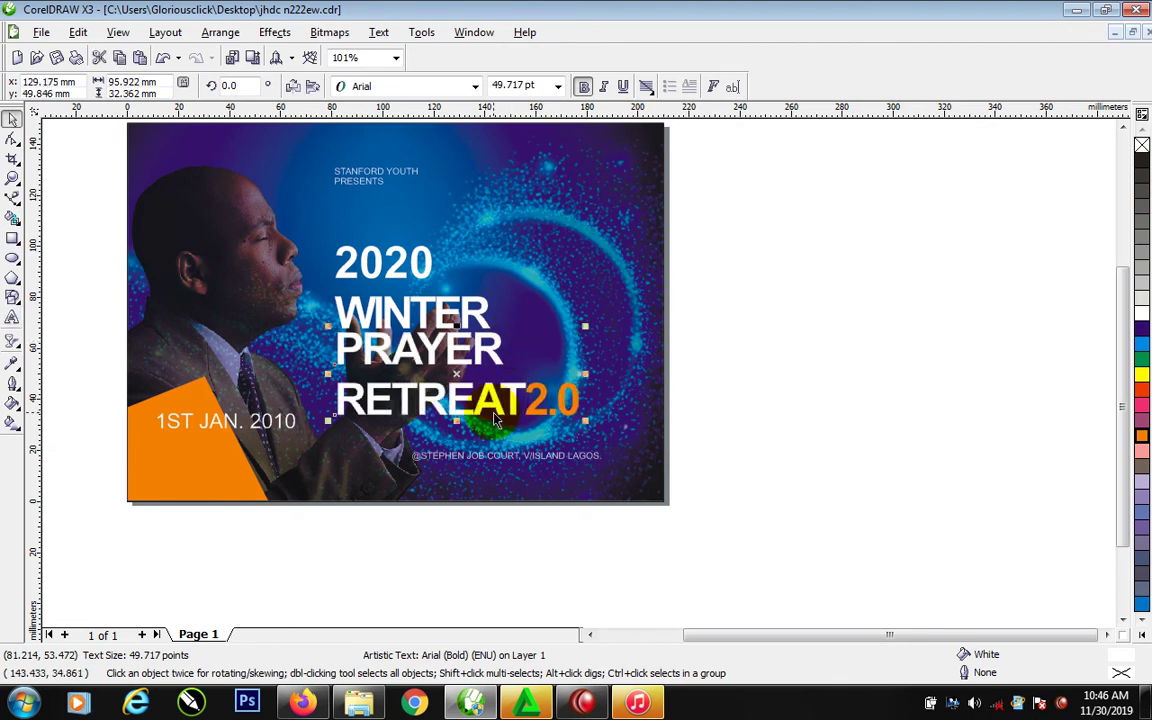
Shrink the RETREAT2.0 line and shift WINTER, PRAYER and RETREAT right and slightly down
click(545, 403)
drag(591, 377, 434, 388)
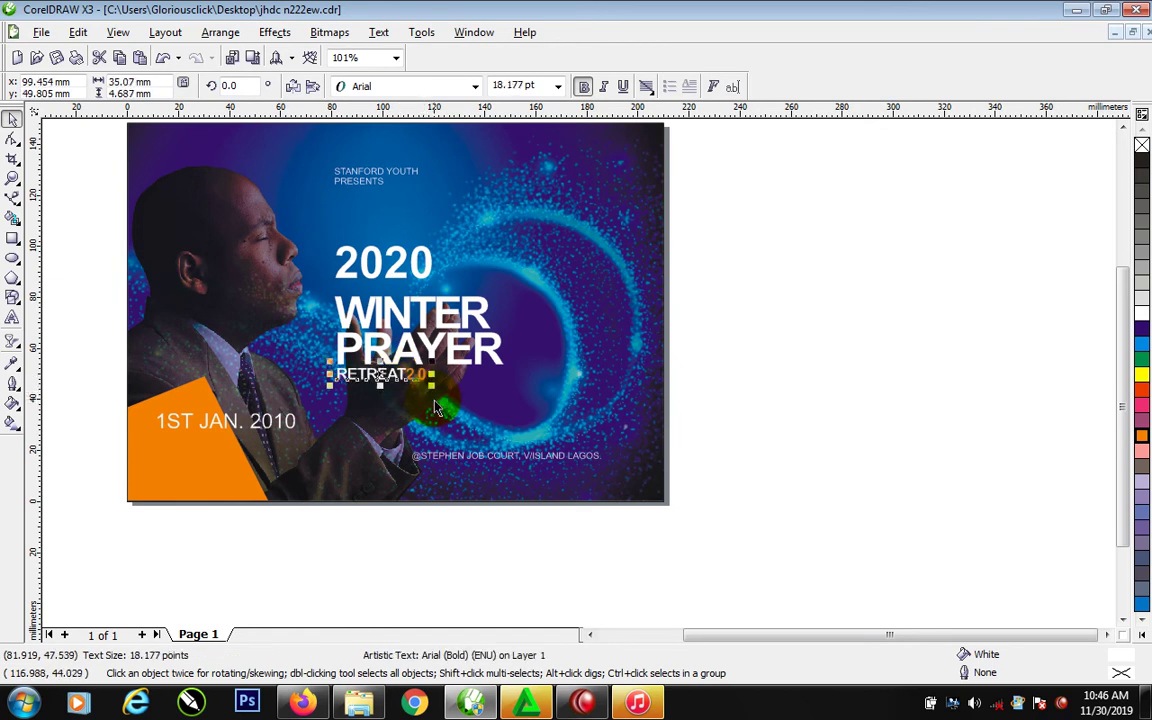
click(480, 322)
drag(480, 322, 455, 322)
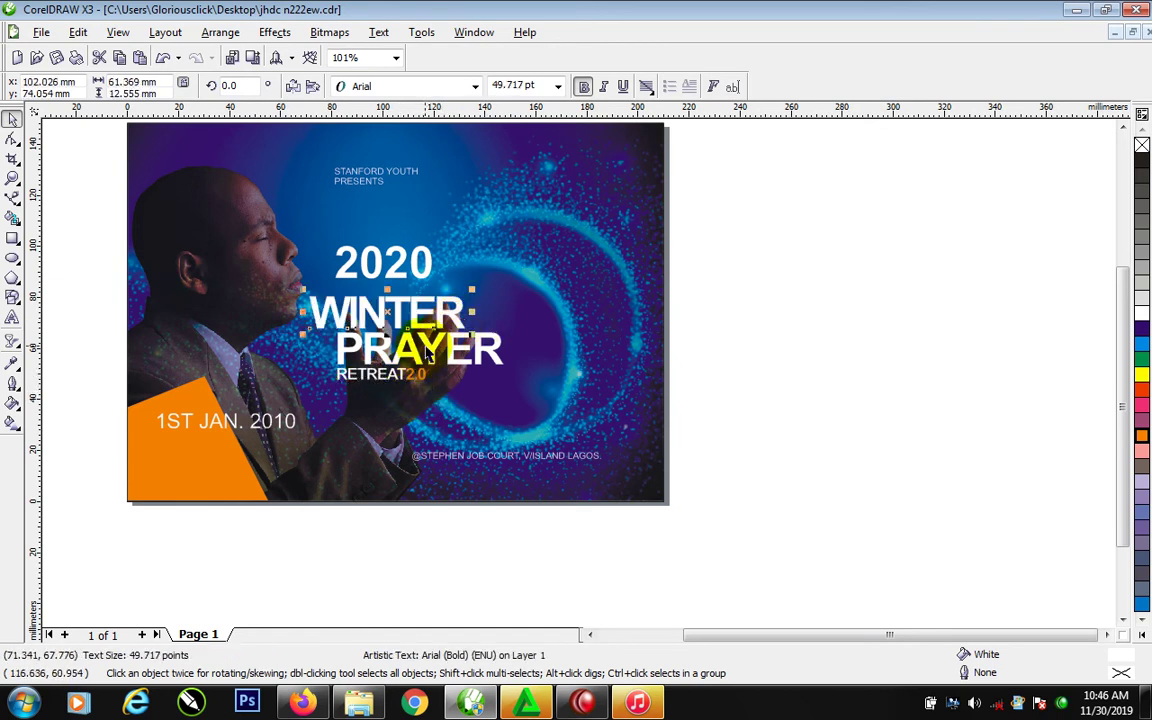
shift+click(436, 353)
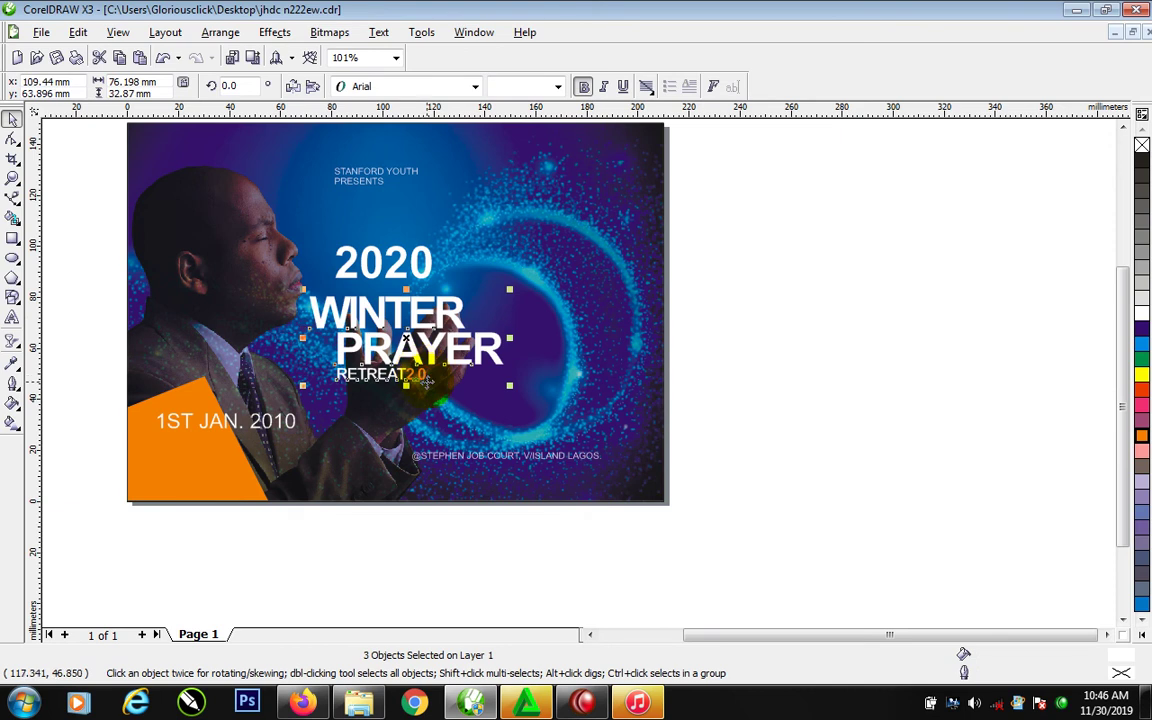
drag(430, 383, 549, 397)
click(738, 388)
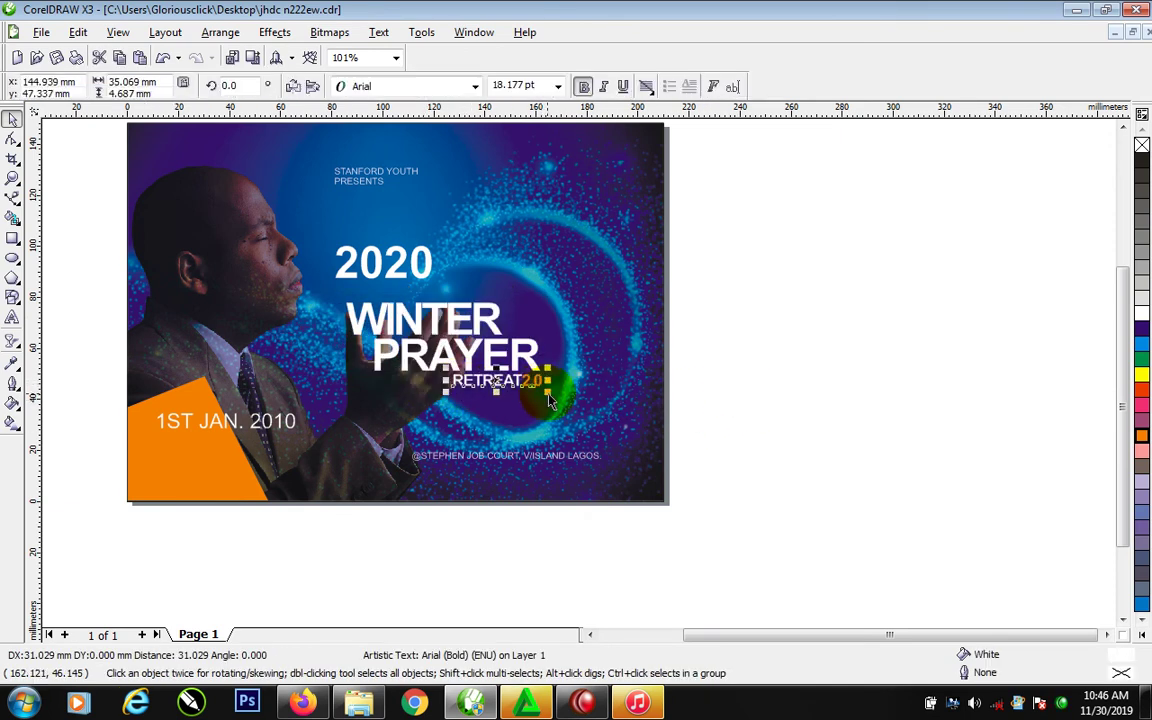
drag(779, 309, 290, 388)
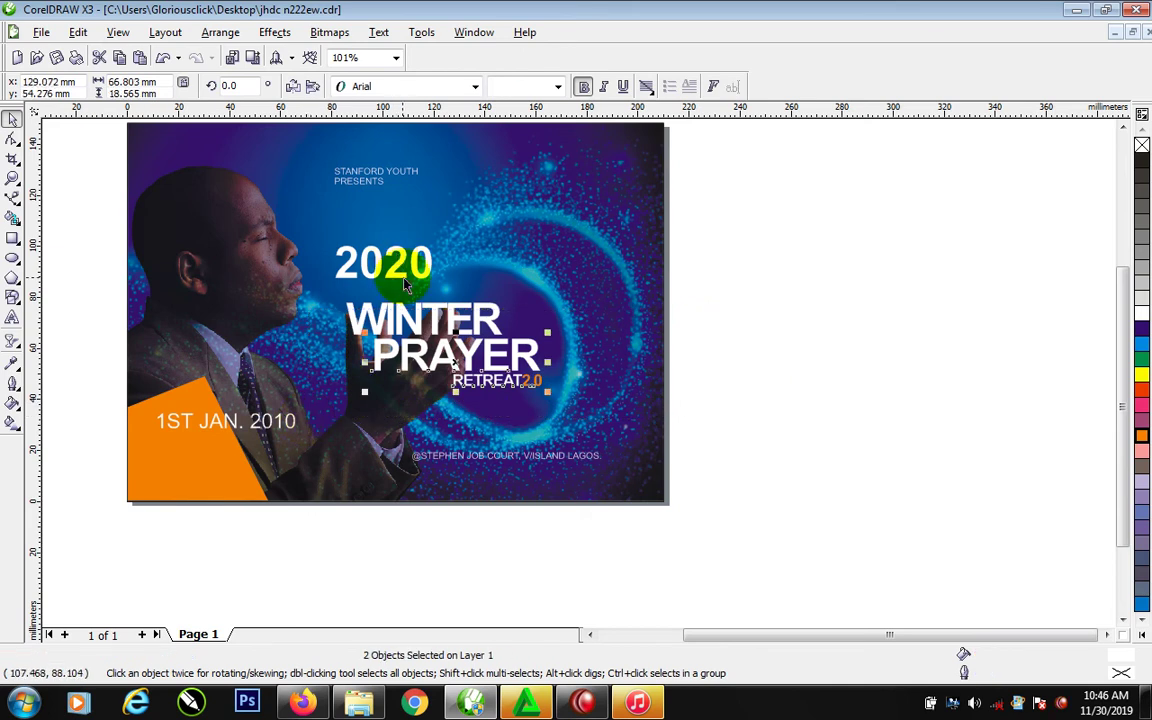
Move 2020 down above WINTER, scale it to about 35 pt, and tighten its letter spacing
drag(424, 277, 445, 296)
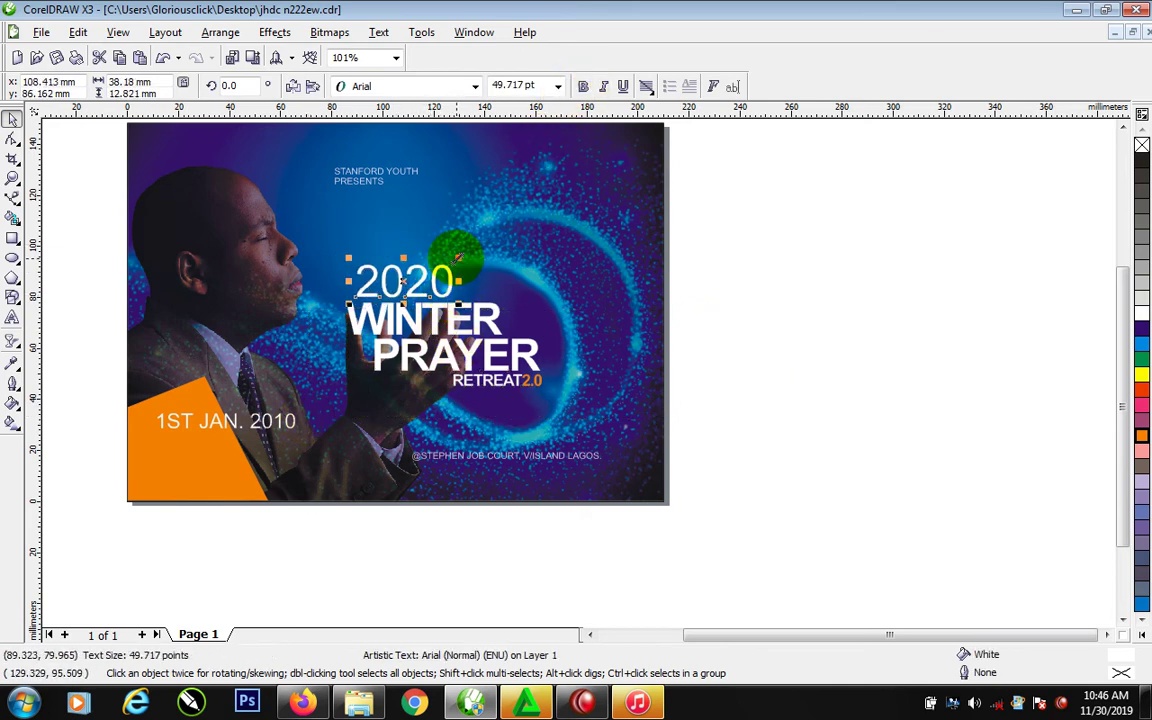
drag(457, 258, 430, 268)
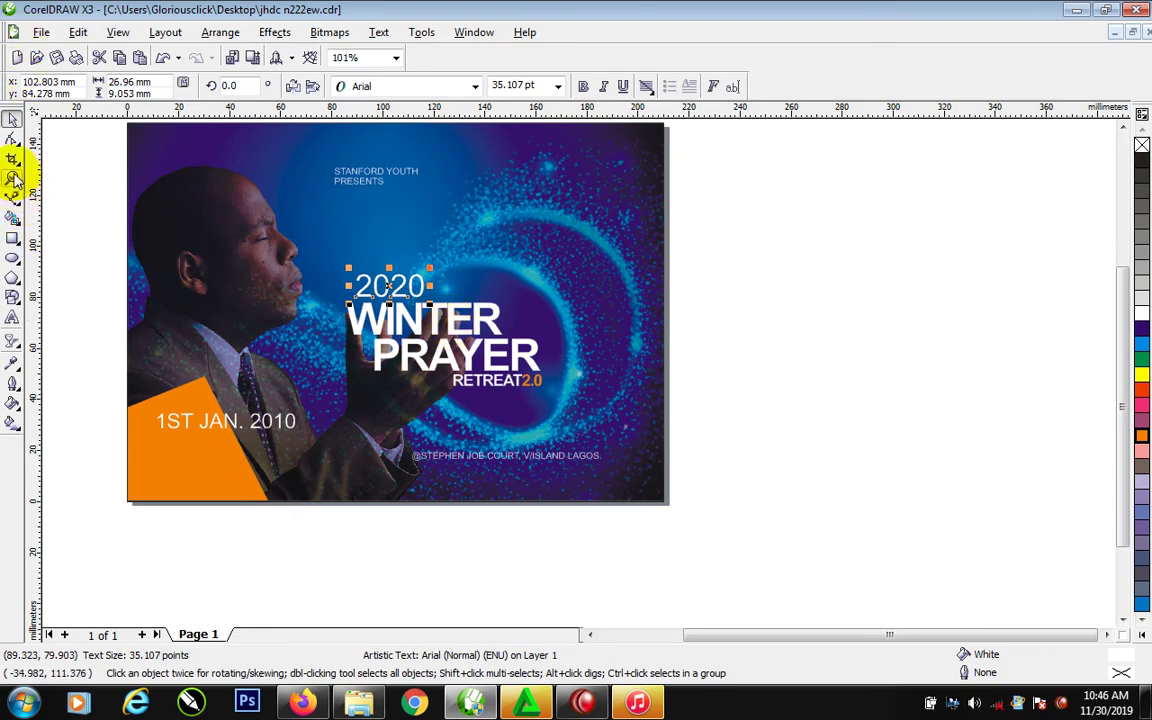
click(12, 138)
drag(433, 300, 419, 302)
Convert the R of WINTER to curves with Ctrl+Q, break it apart, and colour one piece orange
key(space)
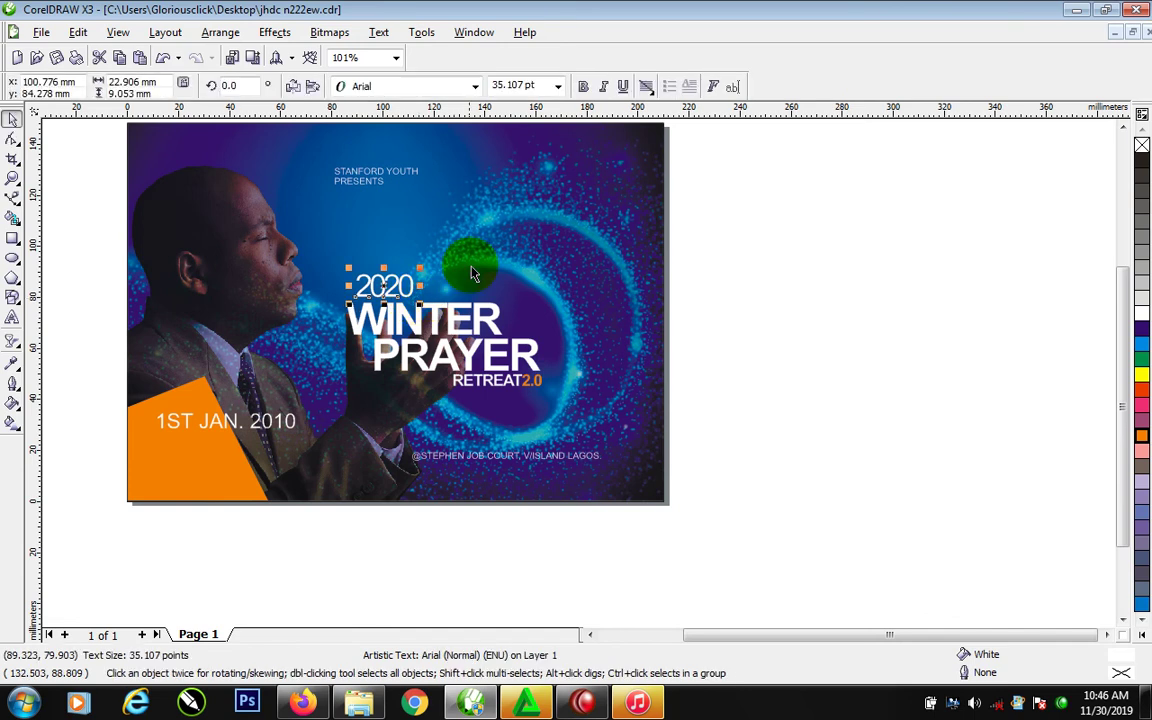
click(494, 330)
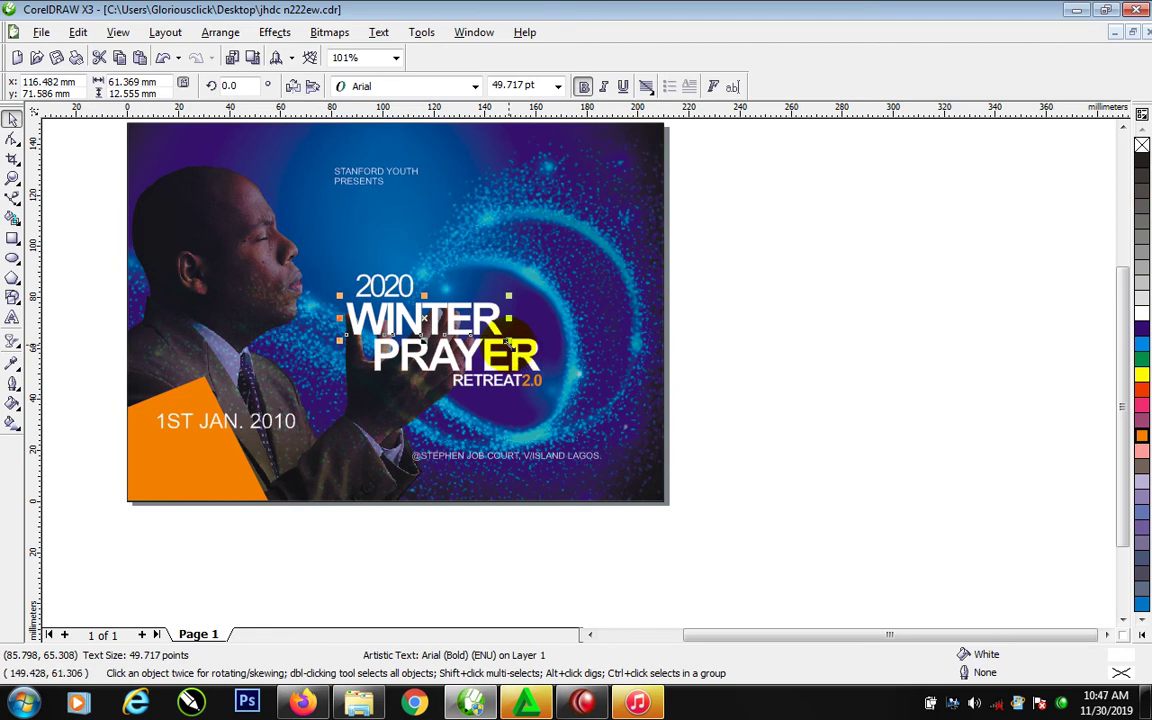
click(493, 316)
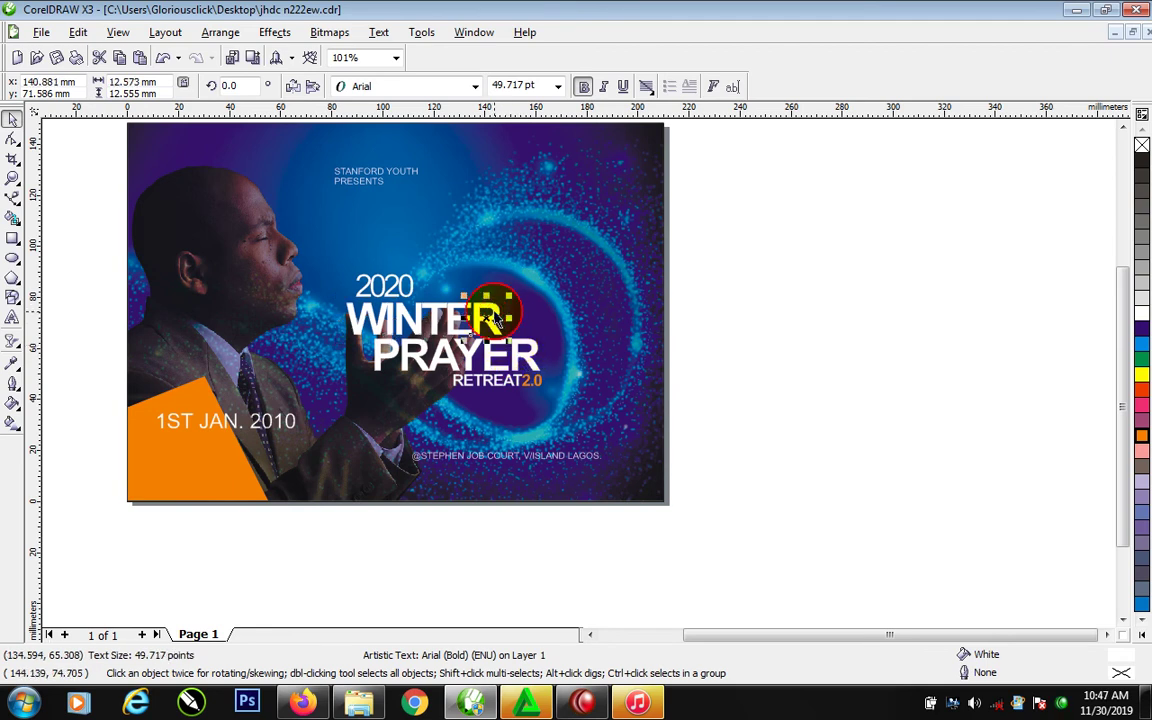
key(ctrl+q)
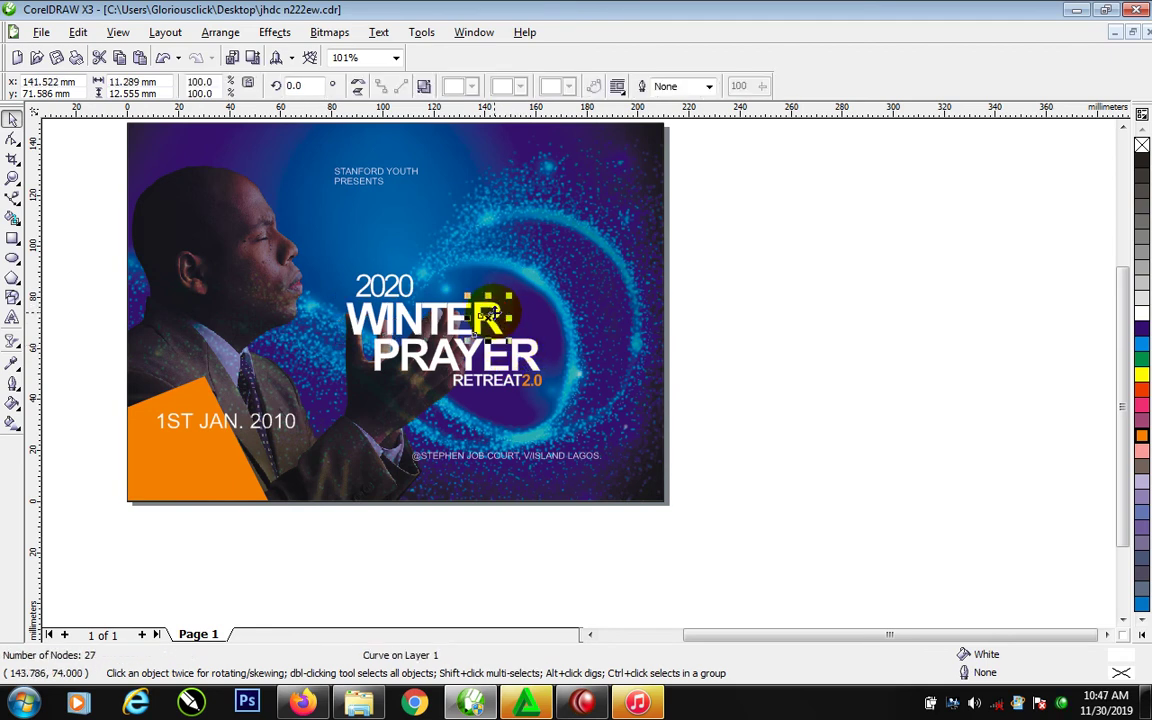
shift+click(488, 318)
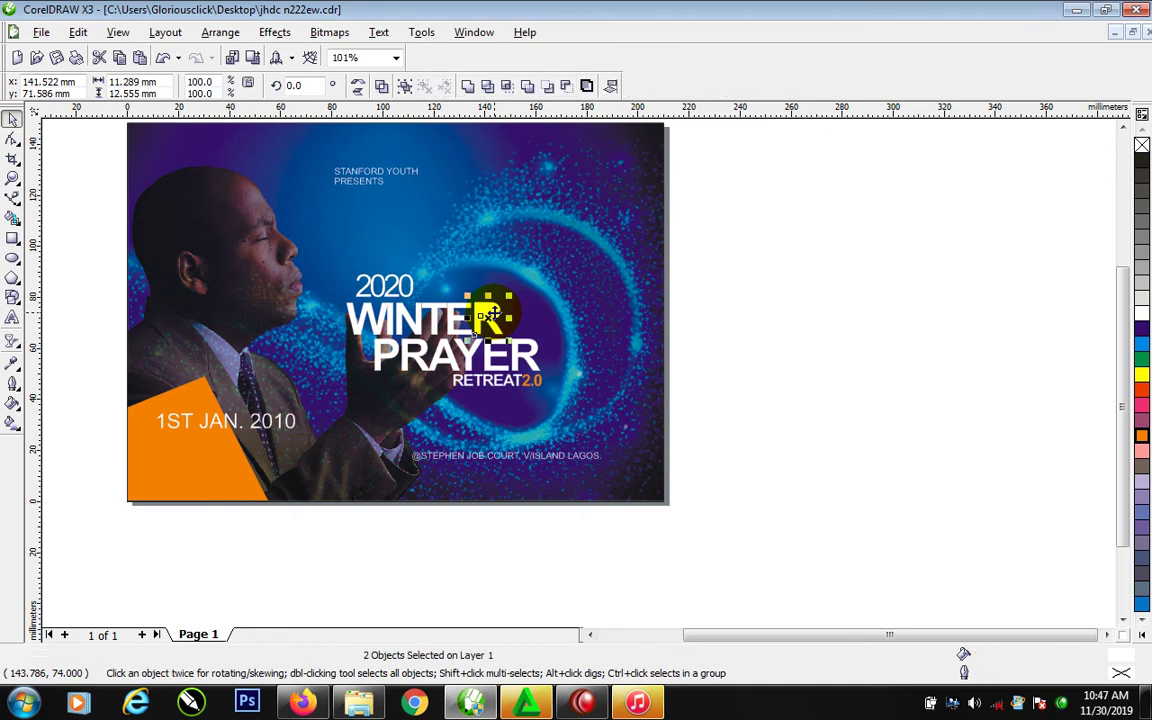
drag(785, 253, 449, 334)
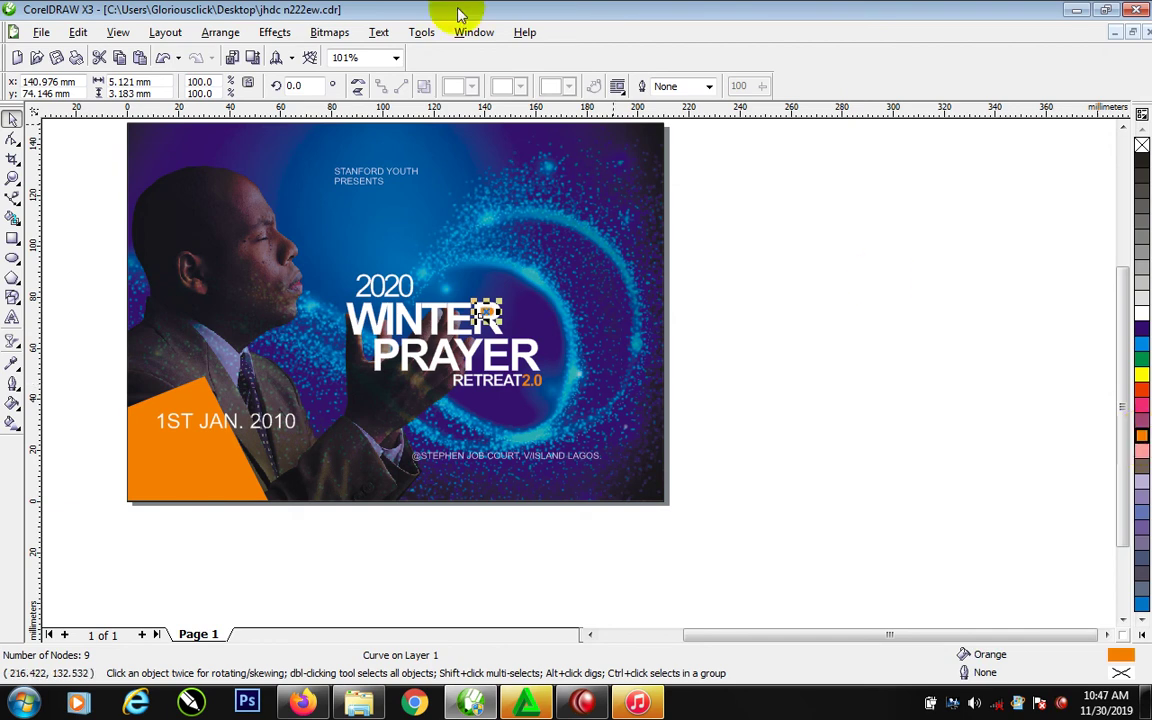
click(800, 348)
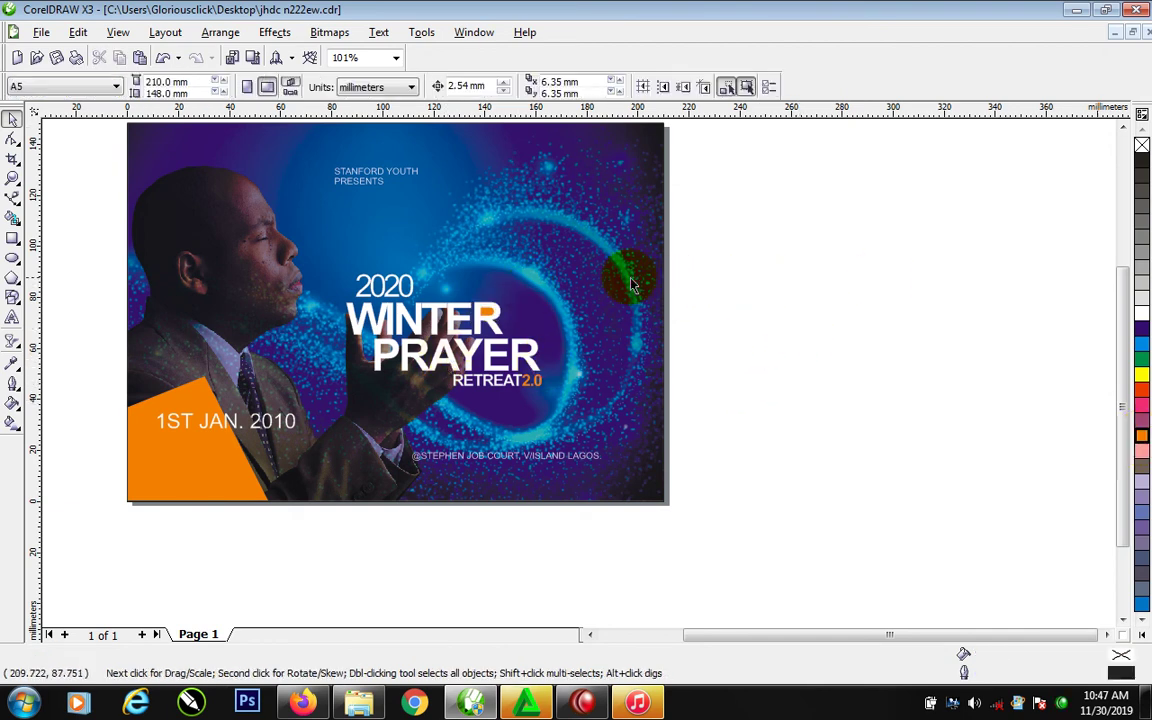
Enlarge the title block about 141% and move it up-left, then enlarge STANFORD YOUTH and move it off PRESENTS
drag(418, 302, 404, 291)
drag(1003, 244, 215, 460)
drag(548, 393, 630, 434)
drag(597, 389, 584, 345)
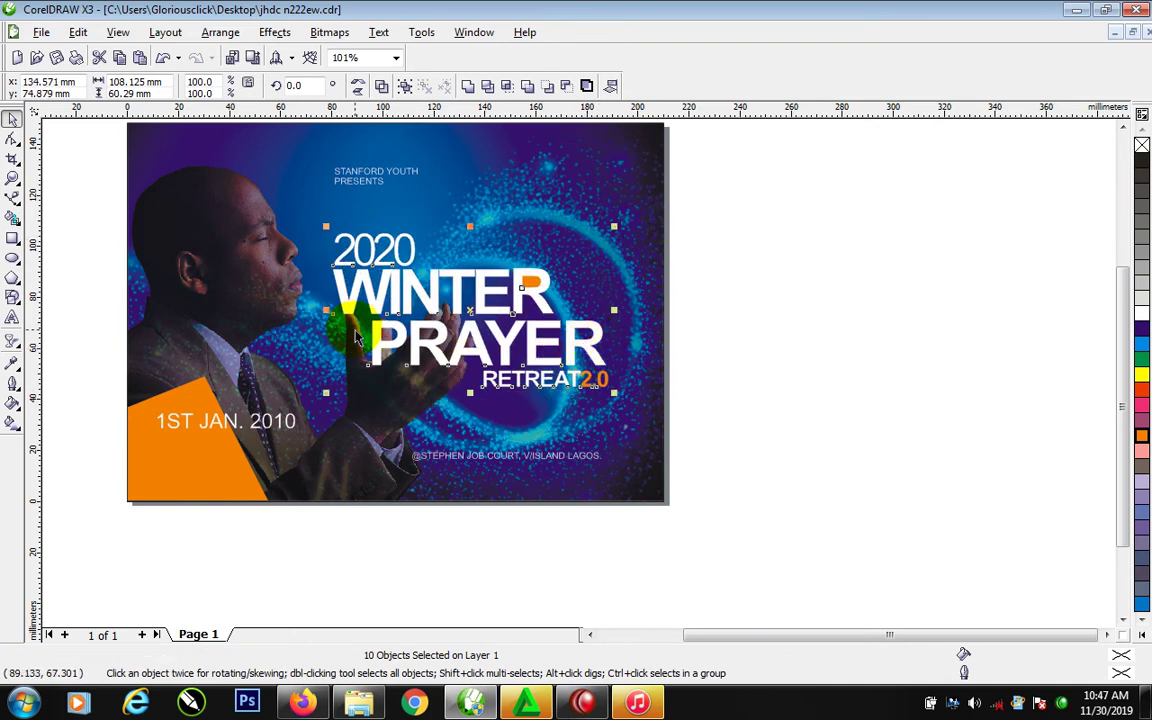
click(413, 173)
drag(413, 172, 553, 180)
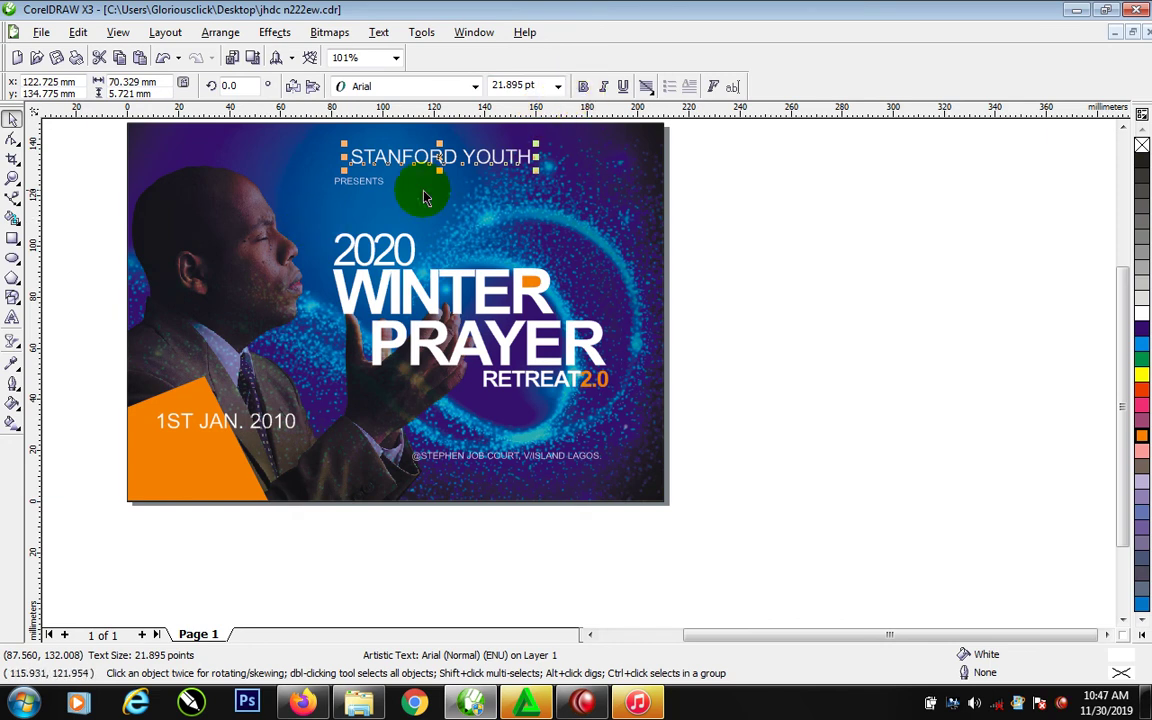
Move the venue line down and right and make it bold
click(547, 462)
drag(547, 457, 565, 470)
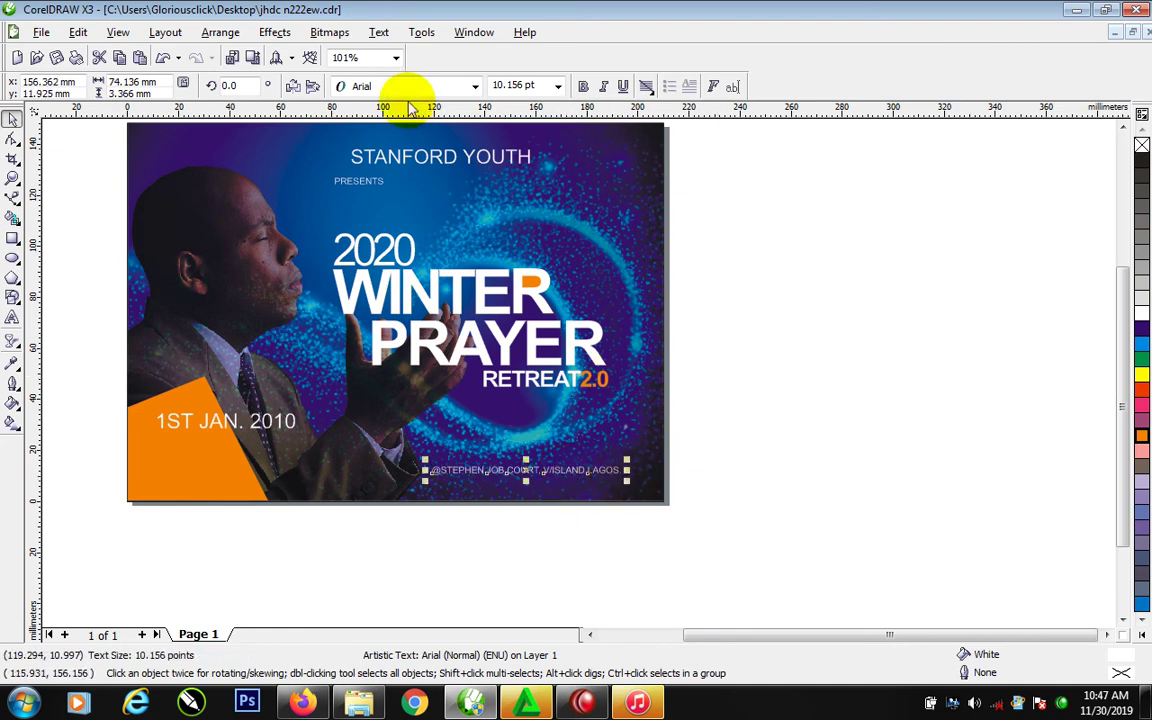
click(583, 86)
click(733, 527)
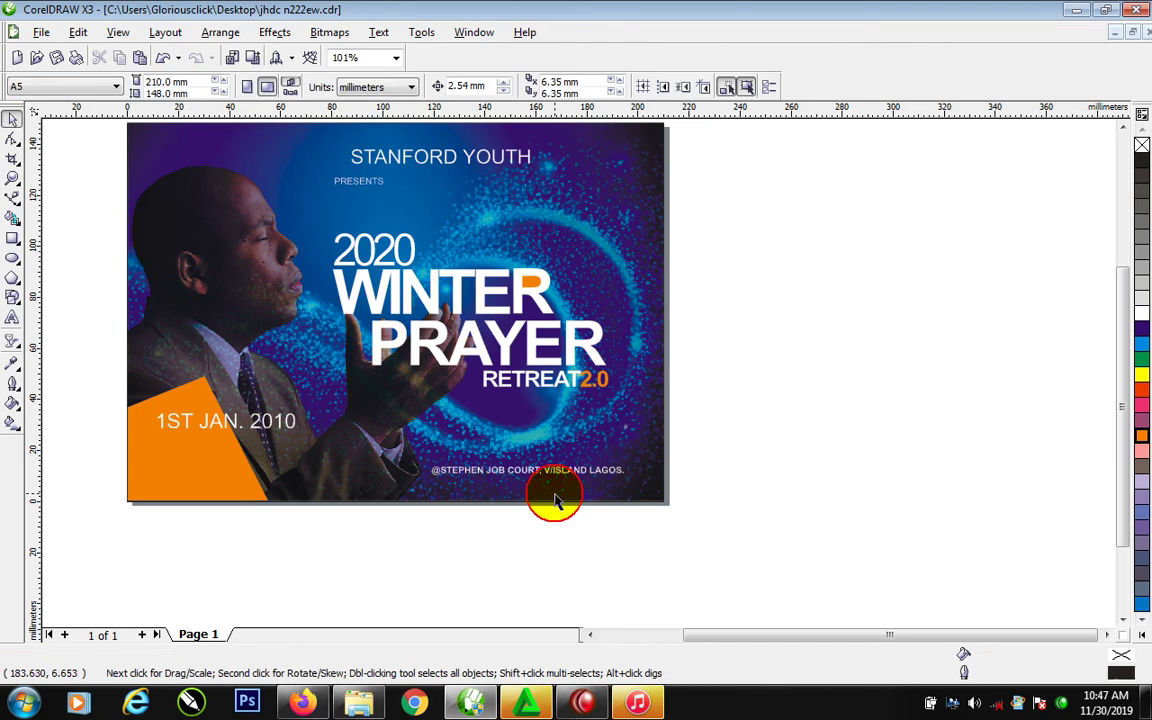
Zoom into the orange corner and split the date into three lines: 1ST, JAN., 2010
key(F2)
drag(95, 262, 514, 527)
key(F8)
click(375, 404)
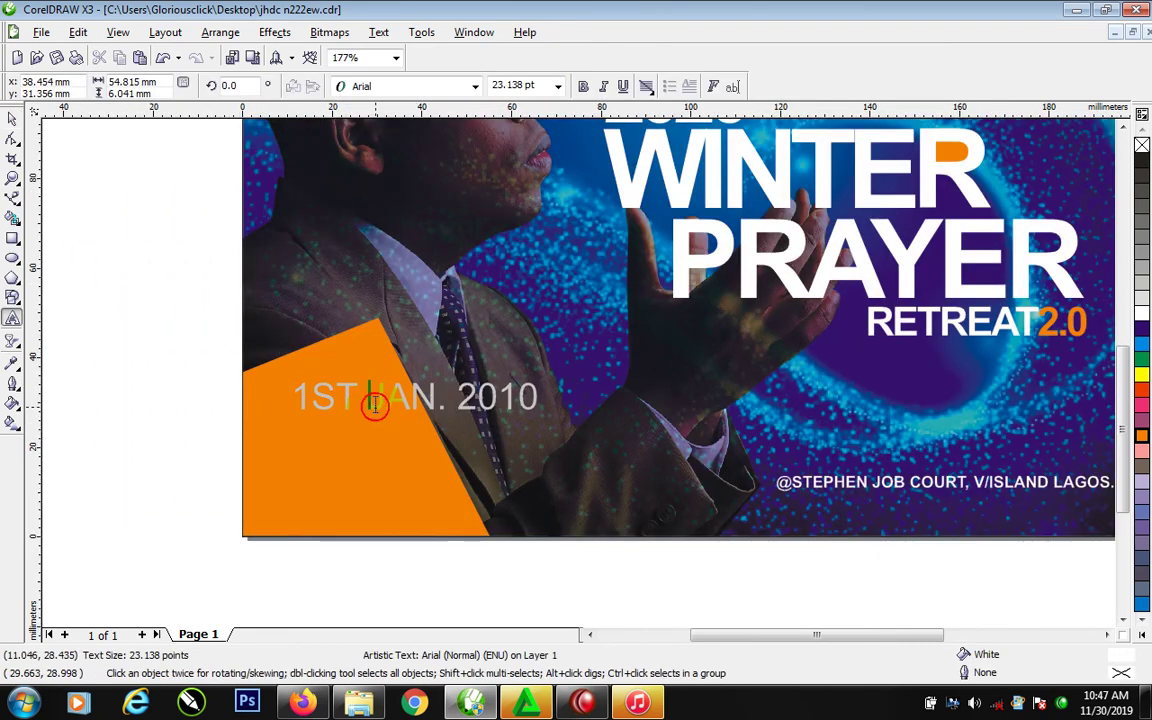
key(Return)
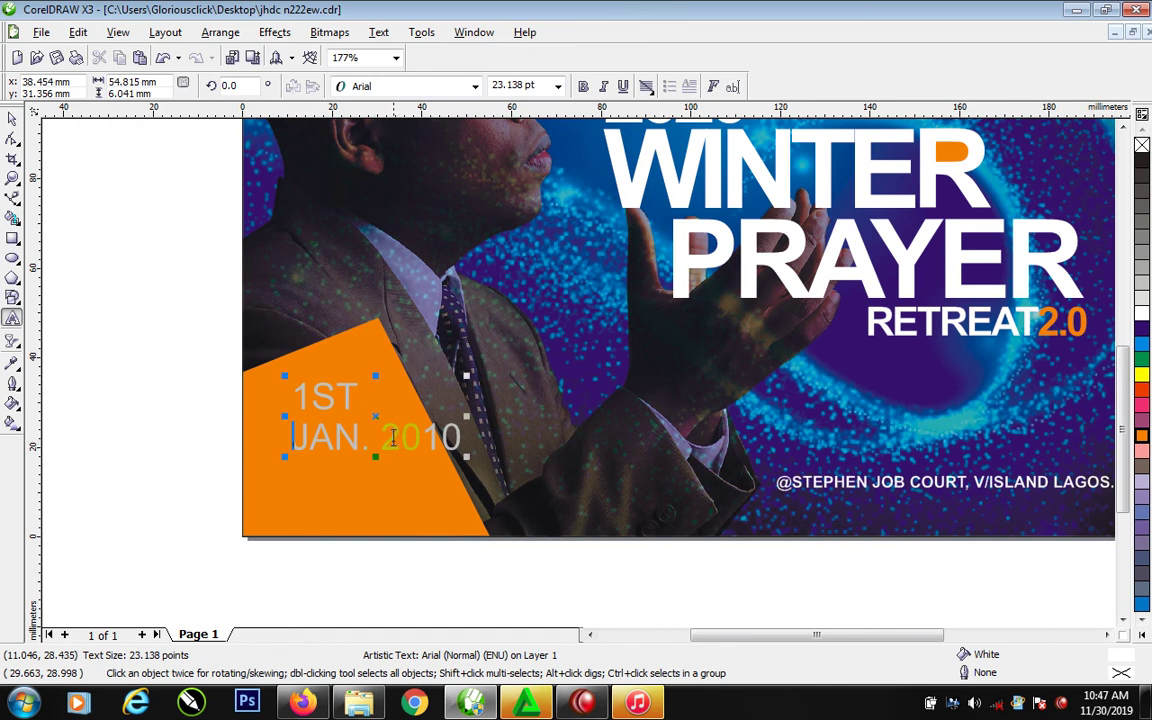
click(383, 437)
key(Return)
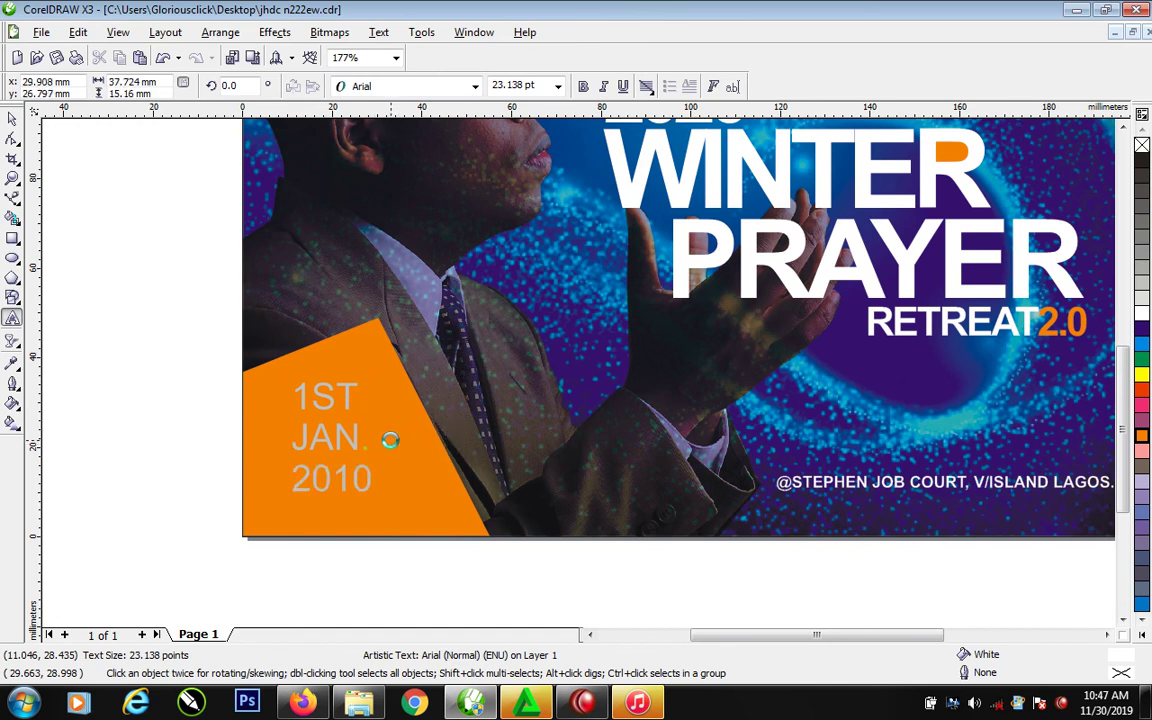
key(ctrl+space)
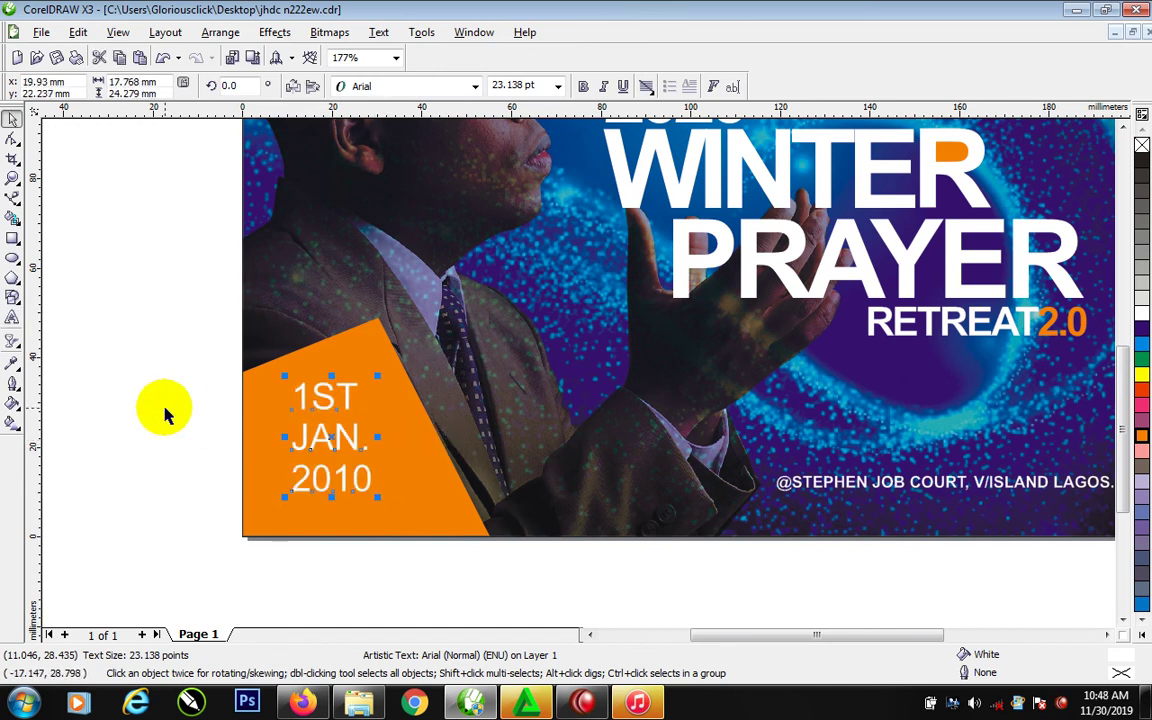
Tighten the date's line spacing, enlarge it to about 37.6 pt, move it up-left, and zoom to the whole page
click(13, 139)
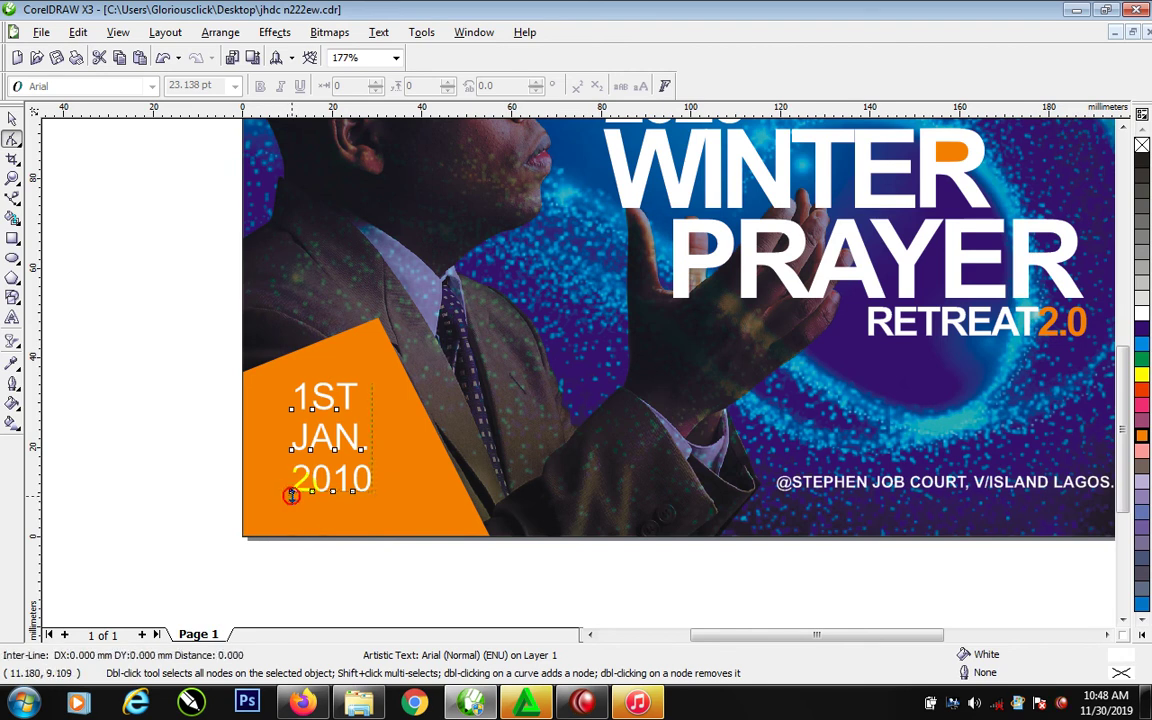
drag(287, 496, 291, 466)
key(space)
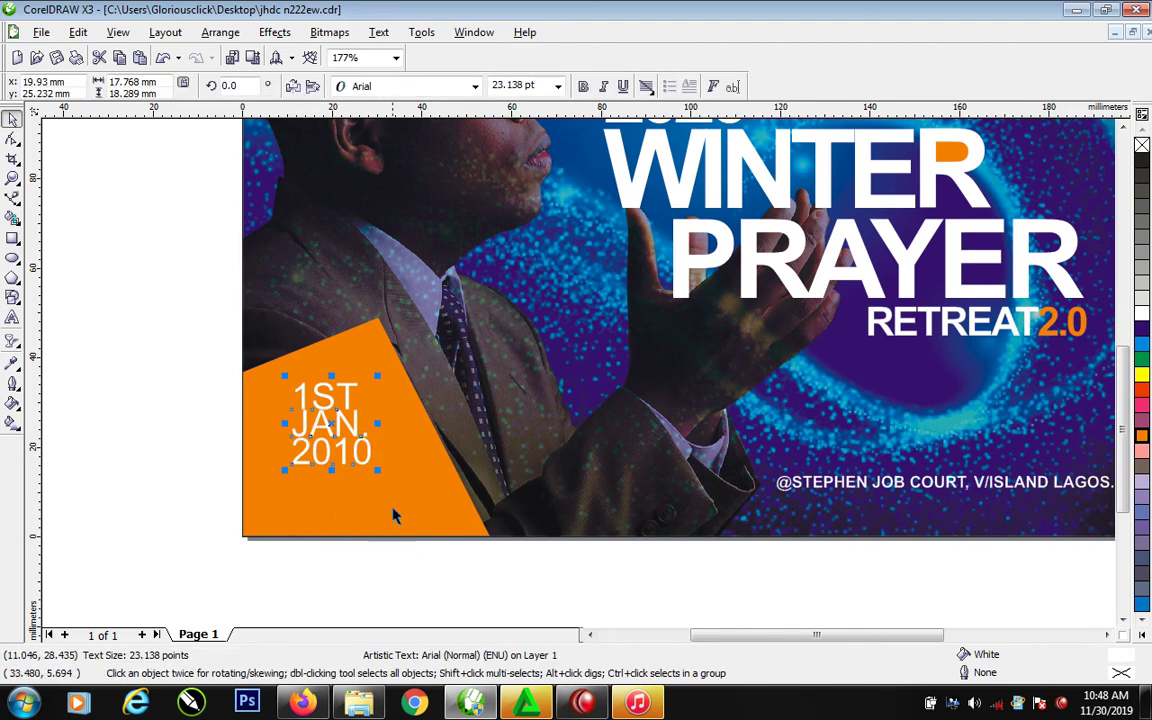
drag(380, 477, 427, 521)
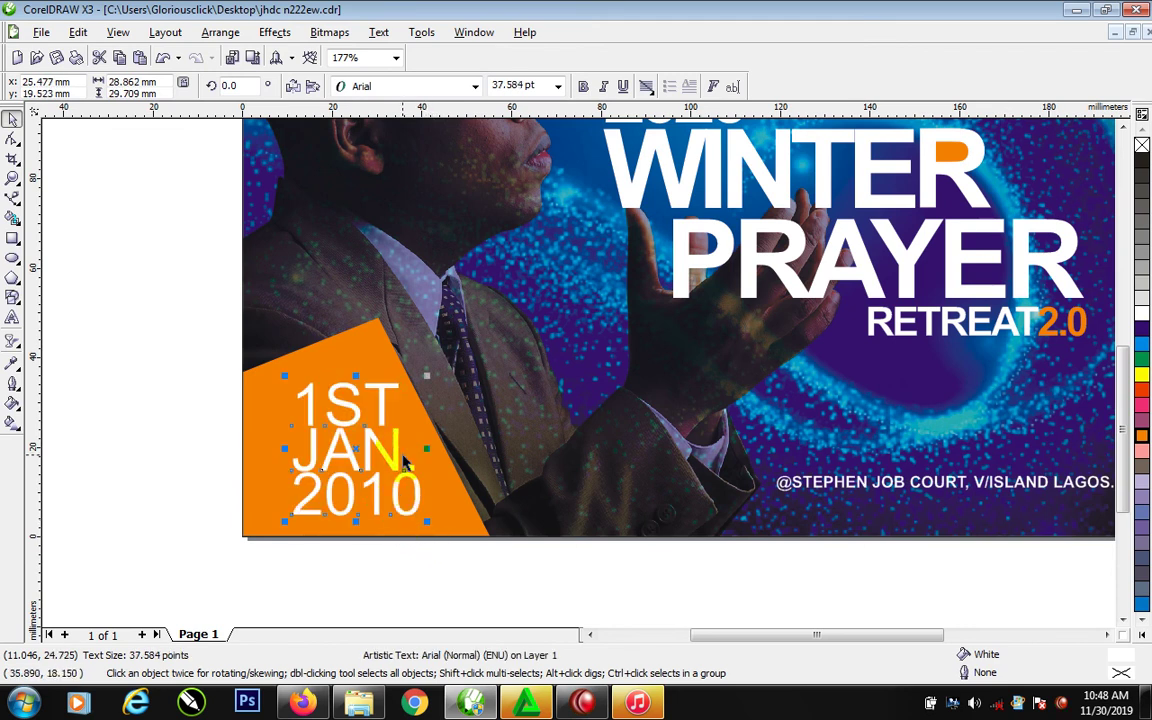
drag(395, 466, 387, 442)
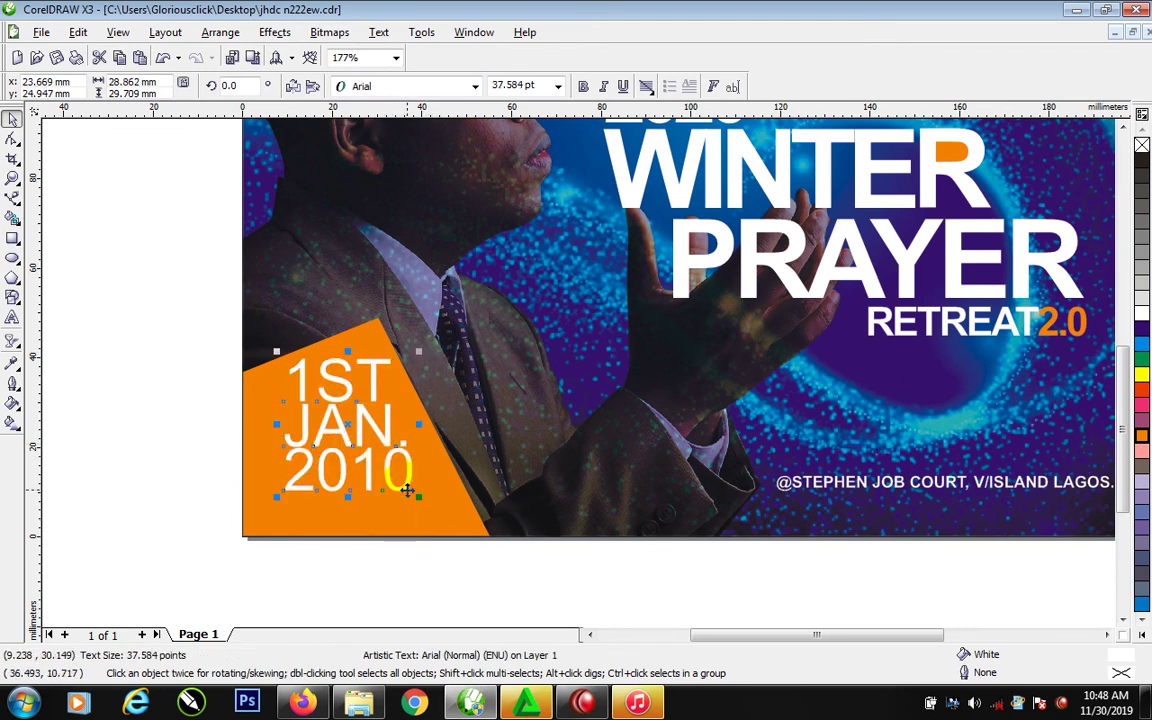
scroll(407, 490, down, 2)
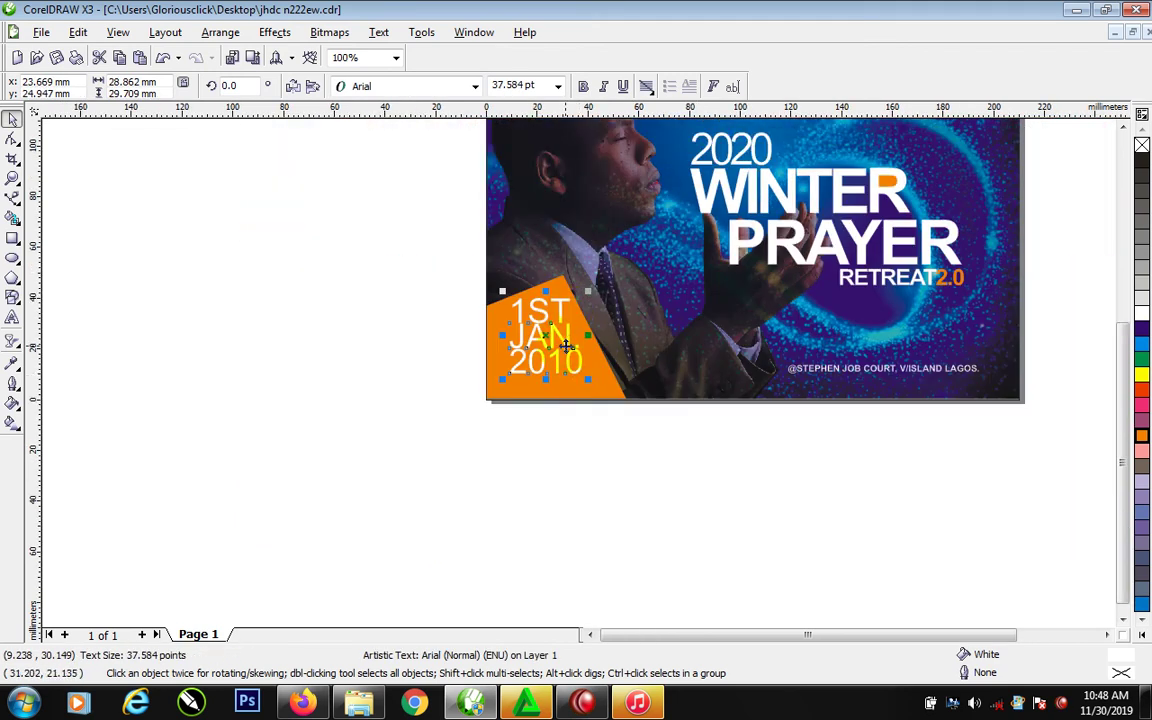
key(shift+F4)
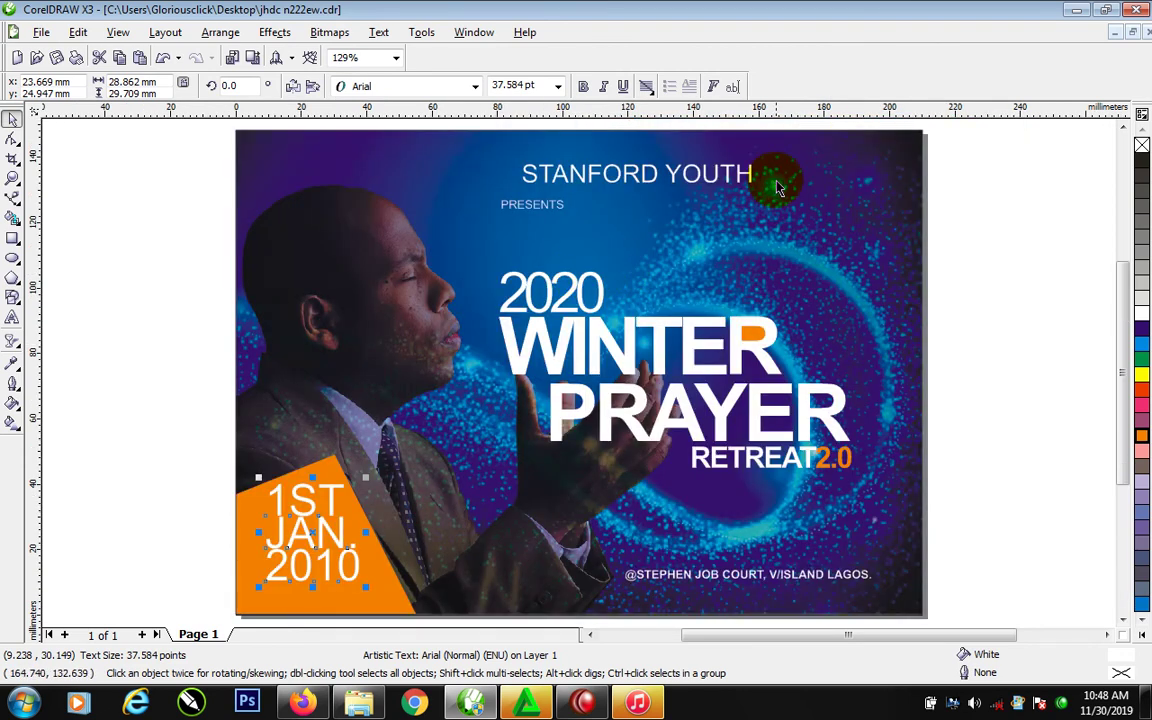
Move PRESENTS down toward 2020 and spread out its letters
drag(566, 208, 563, 254)
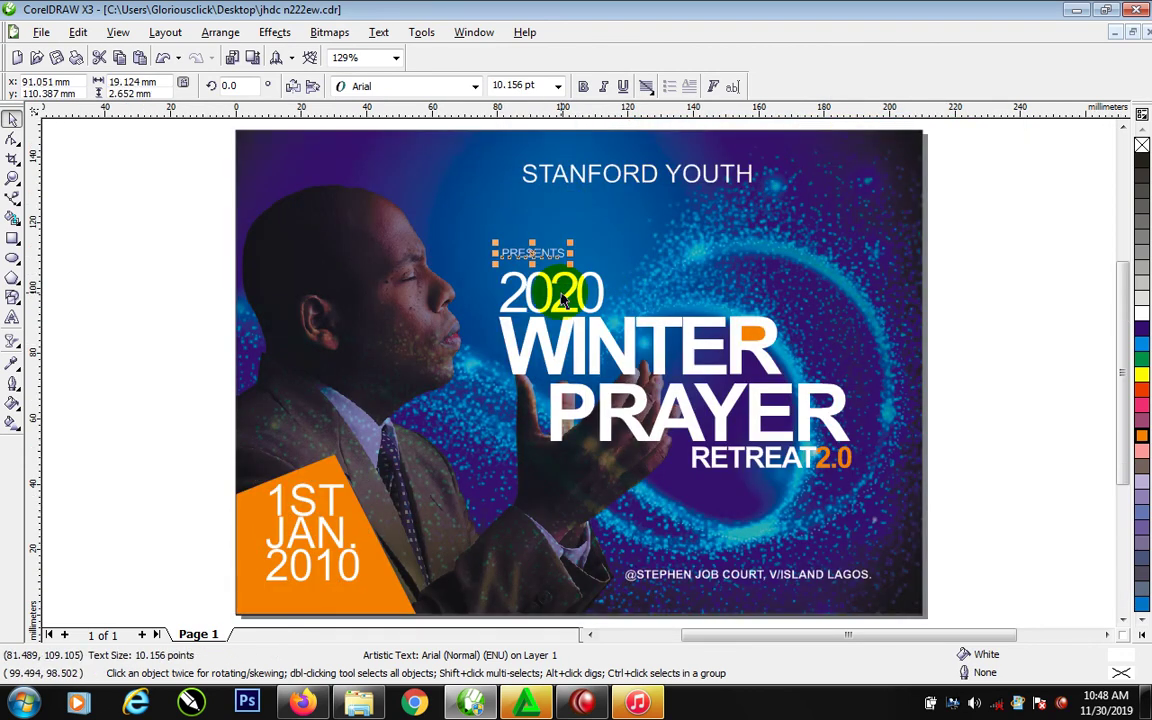
click(12, 138)
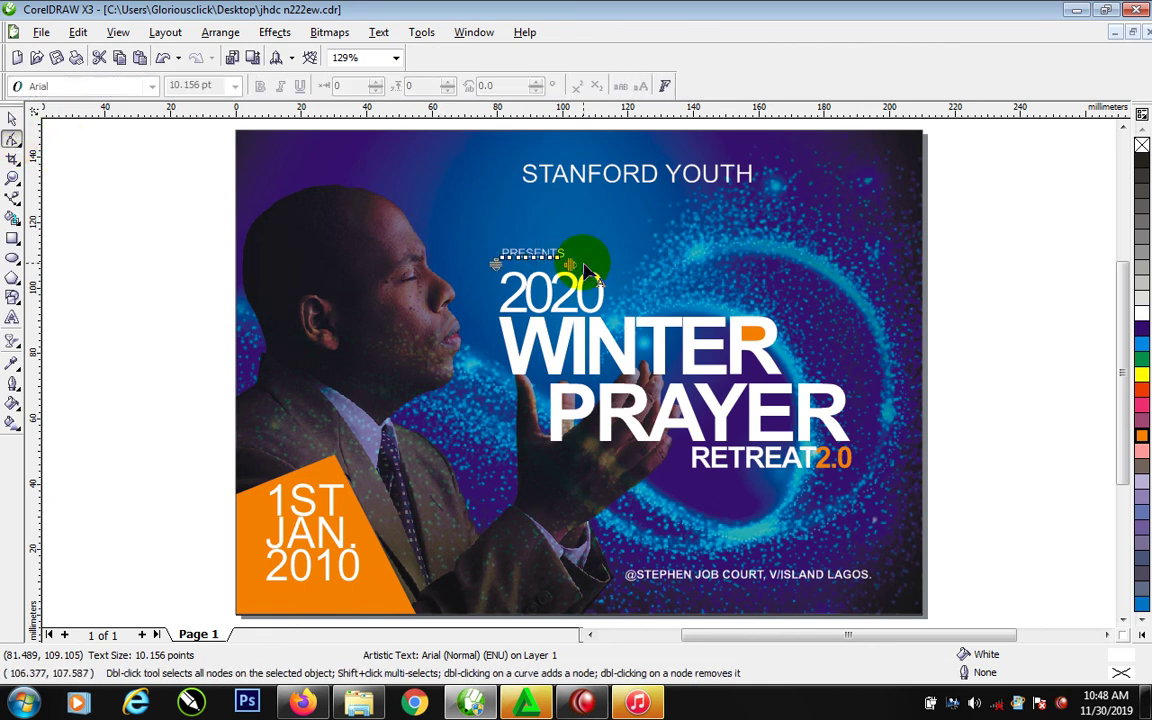
drag(586, 268, 602, 264)
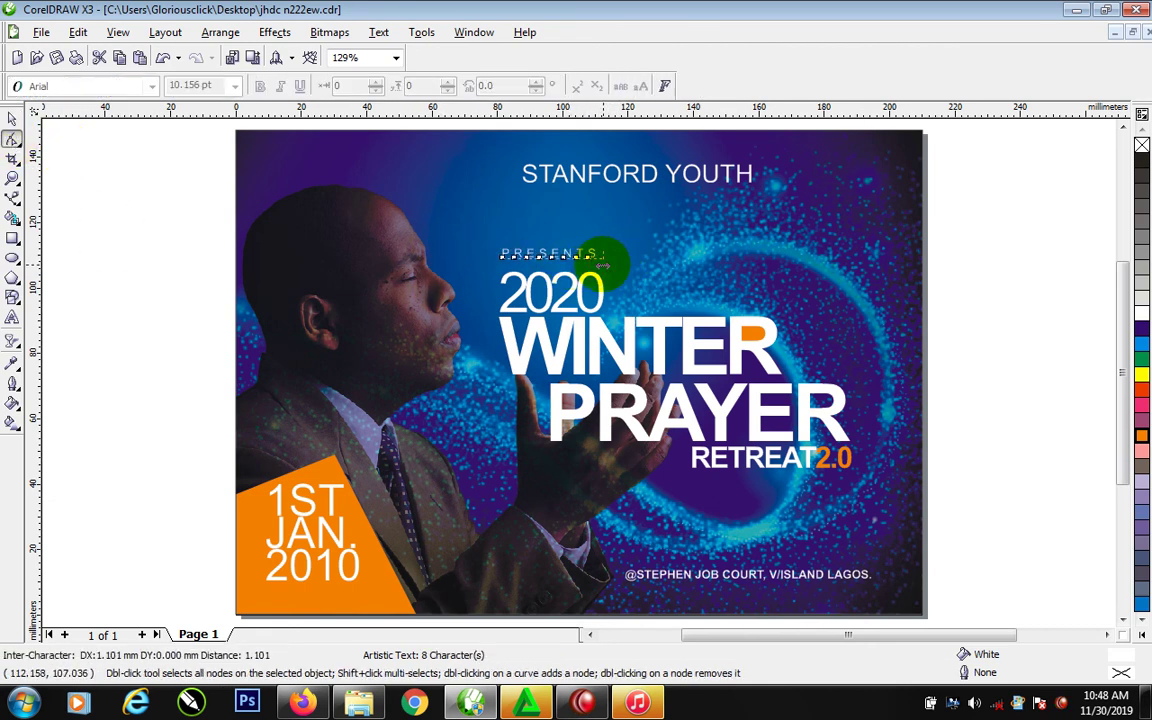
key(space)
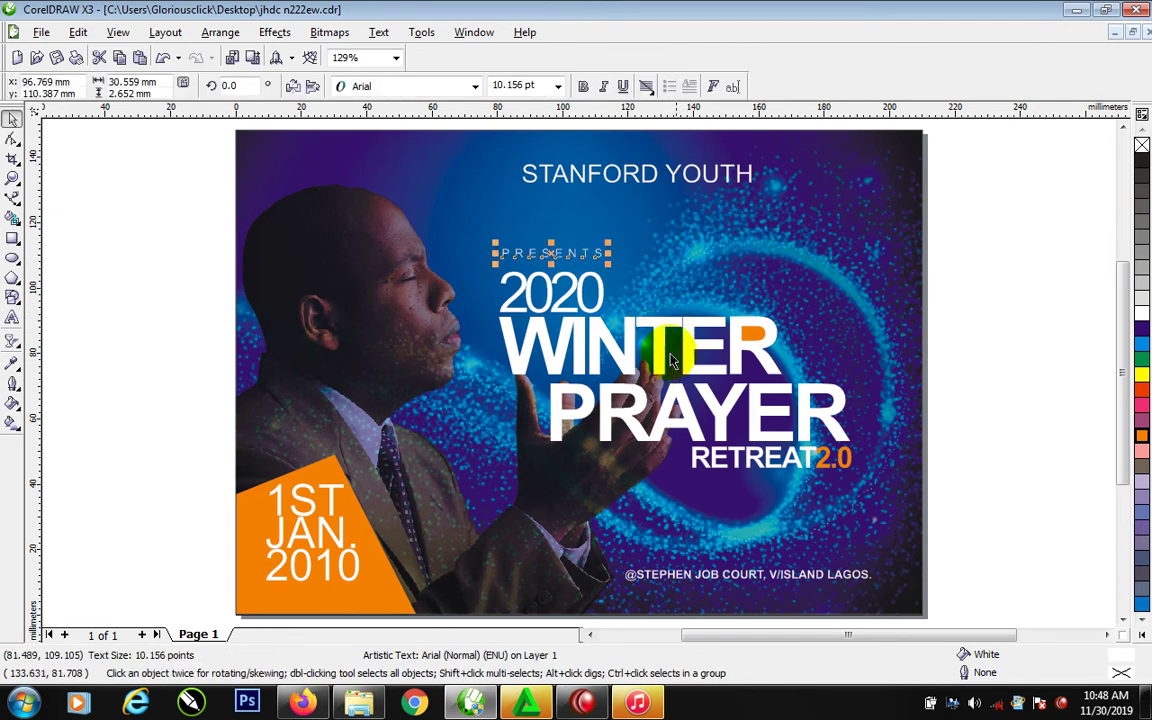
Drag STANFORD YOUTH down near the address line and delete the PRESENTS text
click(755, 181)
drag(755, 181, 1074, 511)
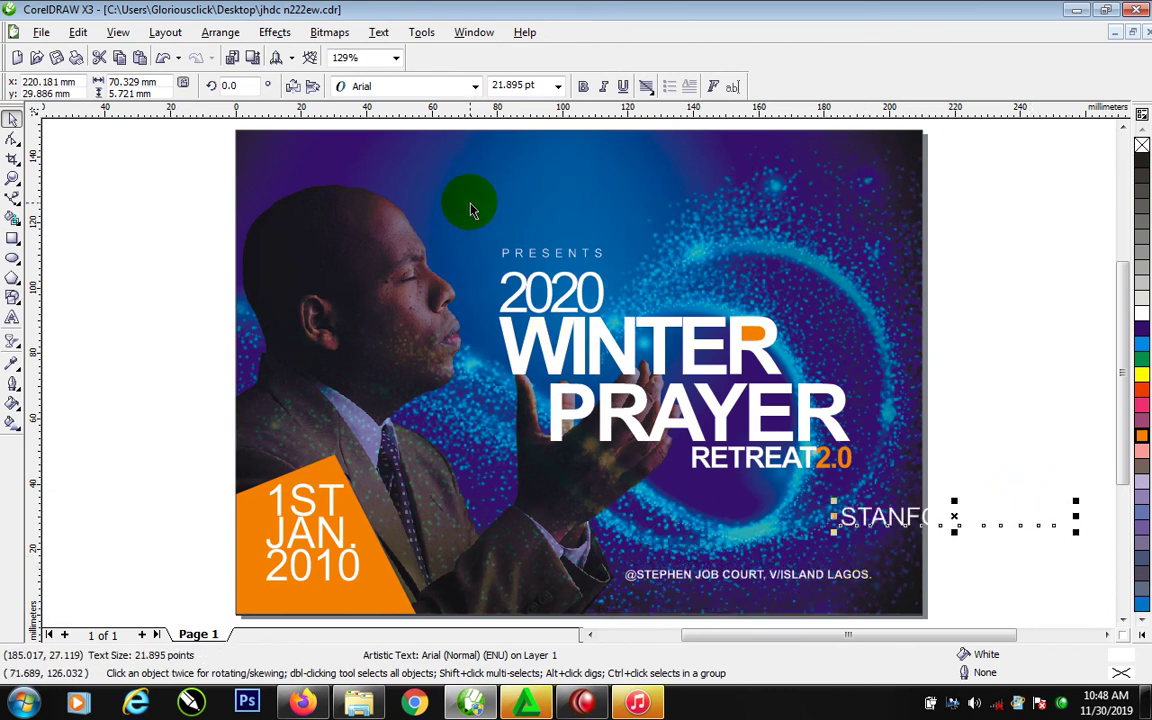
click(603, 257)
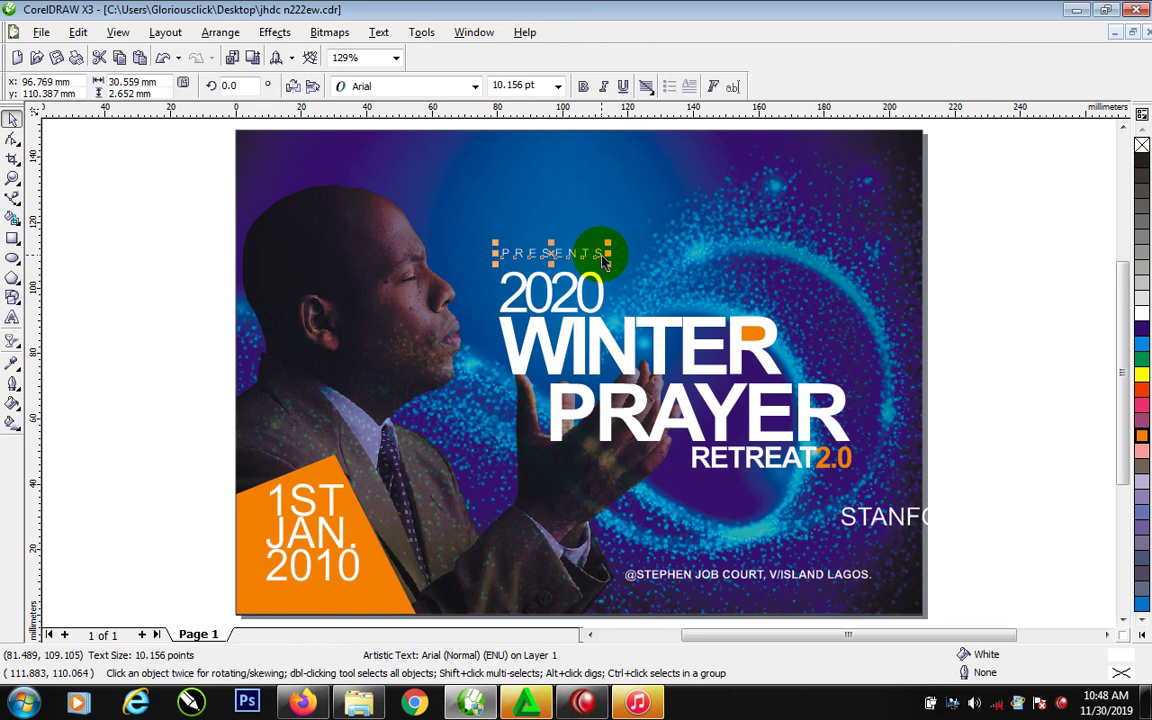
key(Delete)
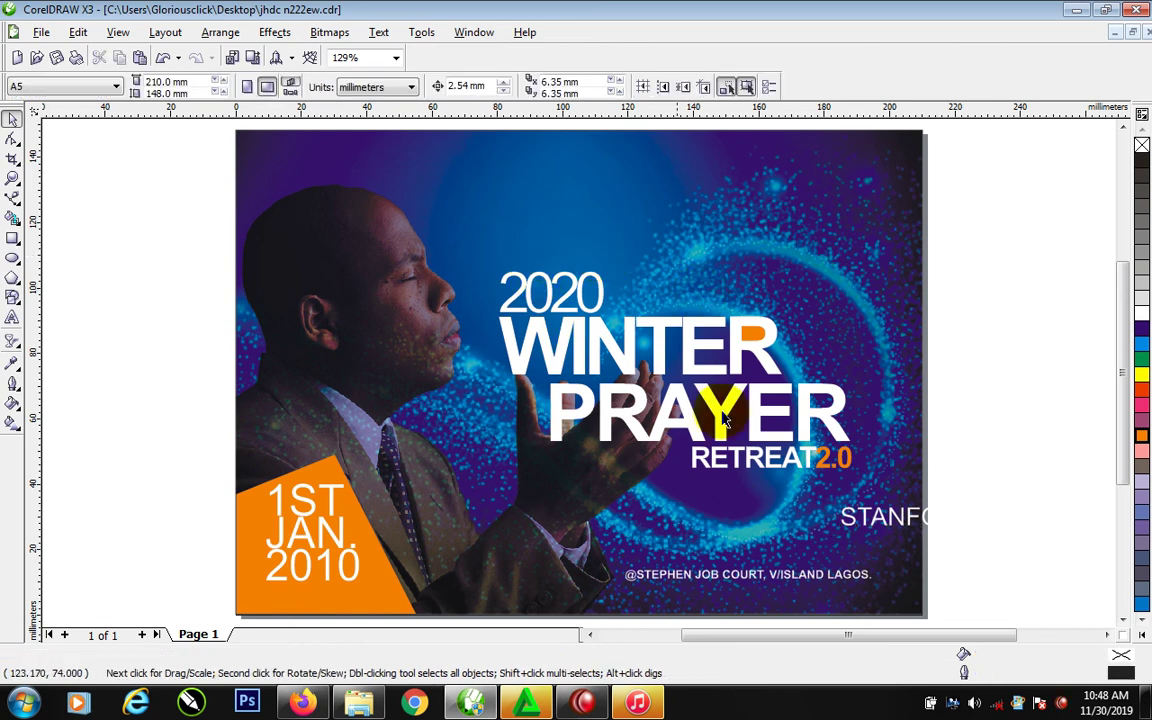
Place the address line above STANFORD YOUTH at the bottom of the flyer
drag(898, 528, 706, 605)
drag(815, 580, 822, 519)
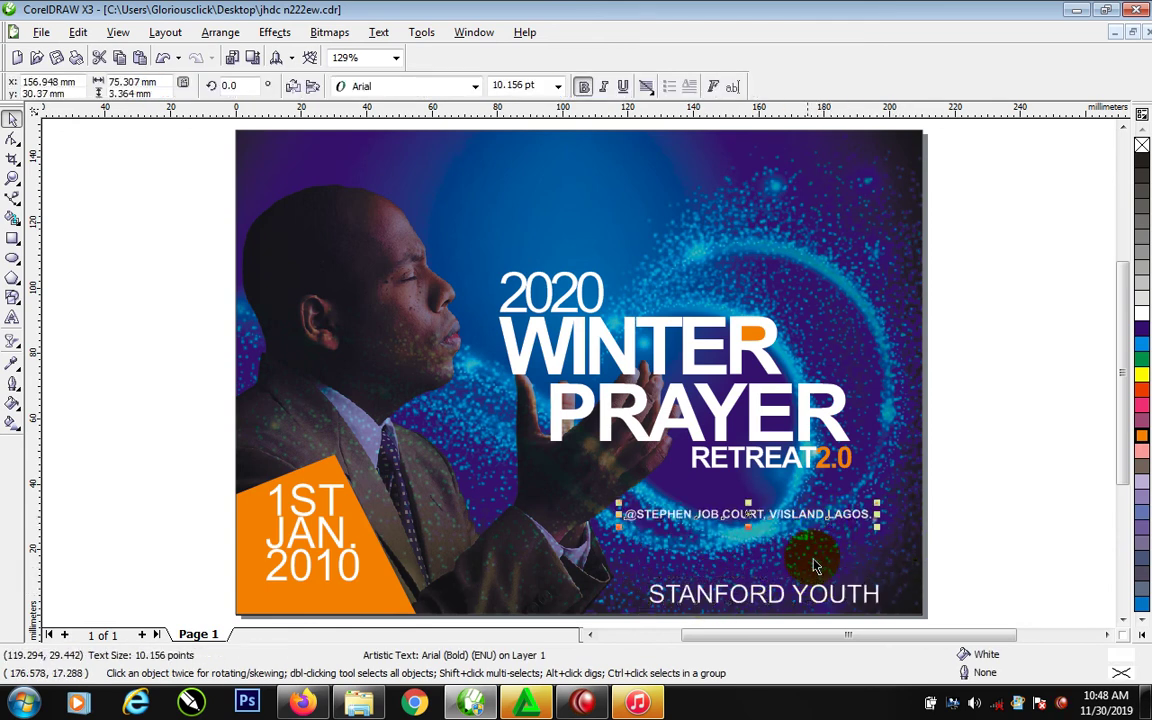
drag(829, 605, 827, 594)
Type 'POWERED BY |' before STANFORD YOUTH, bold STANFORD YOUTH, and move the credit line onto the page
double_click(652, 581)
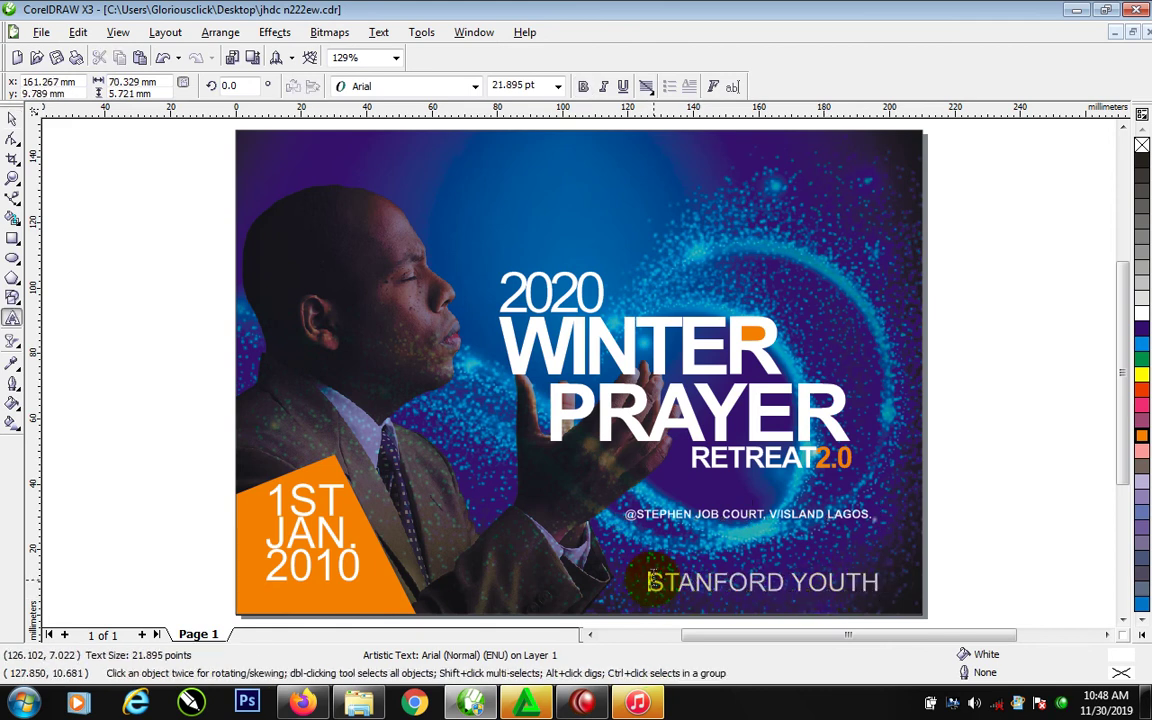
text(PO)
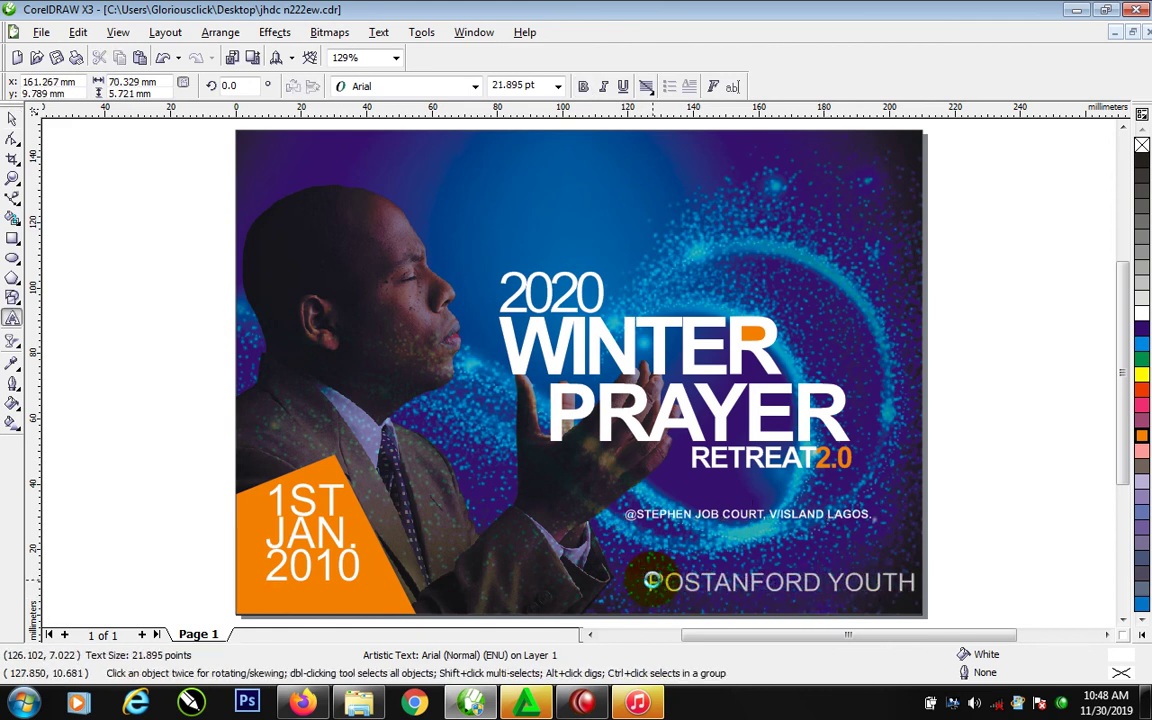
text(WERED)
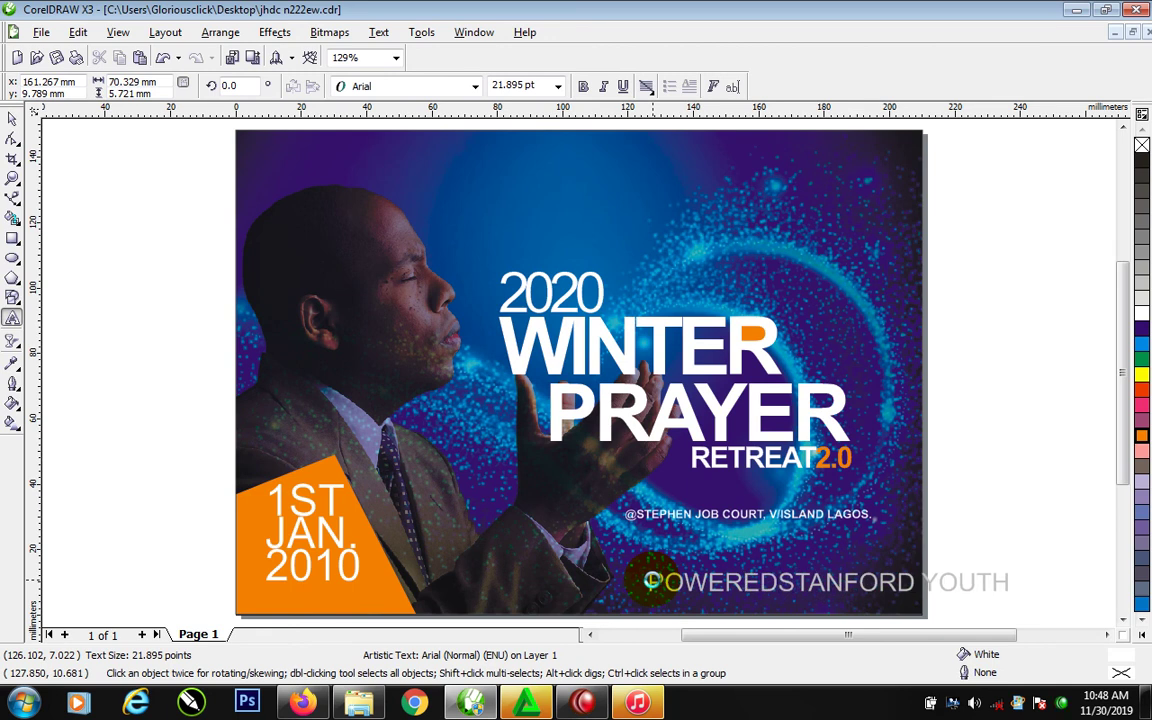
text( BY)
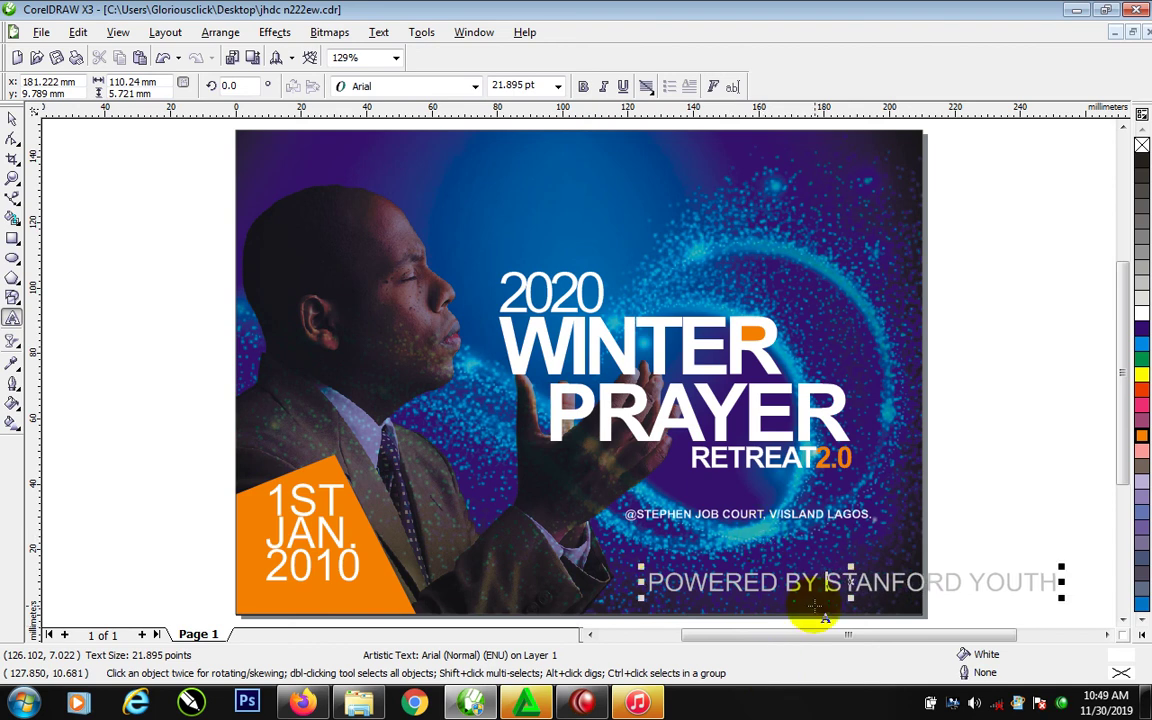
text( |)
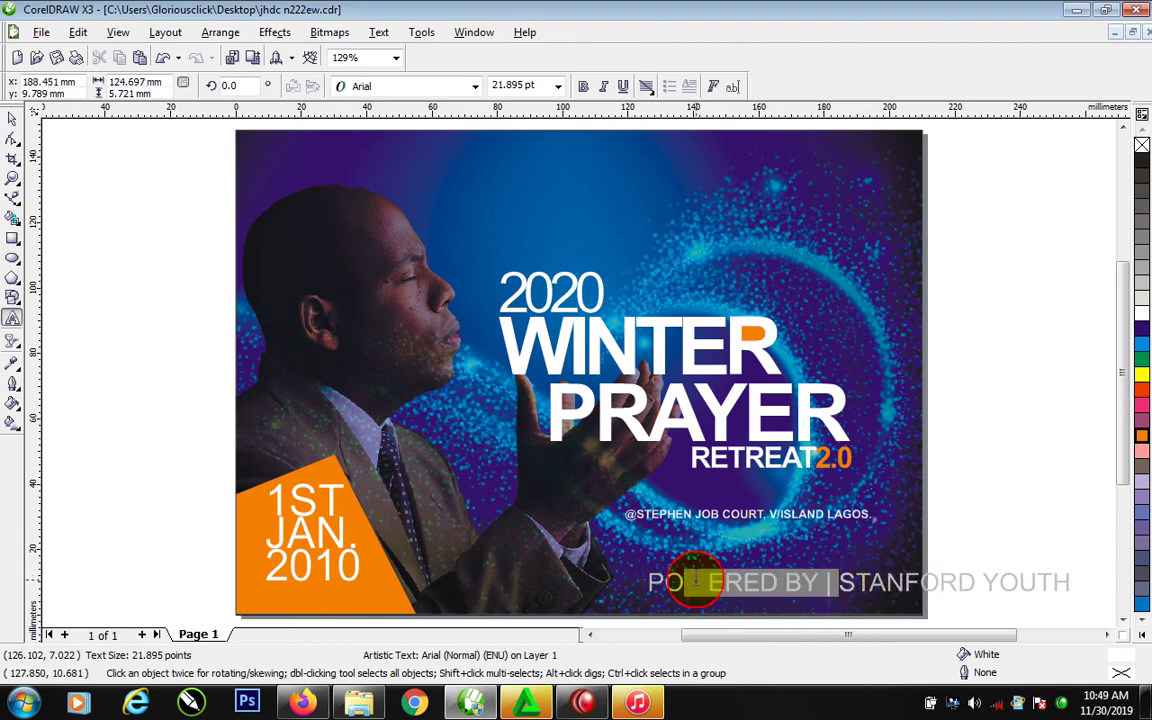
drag(648, 582, 1066, 582)
click(590, 85)
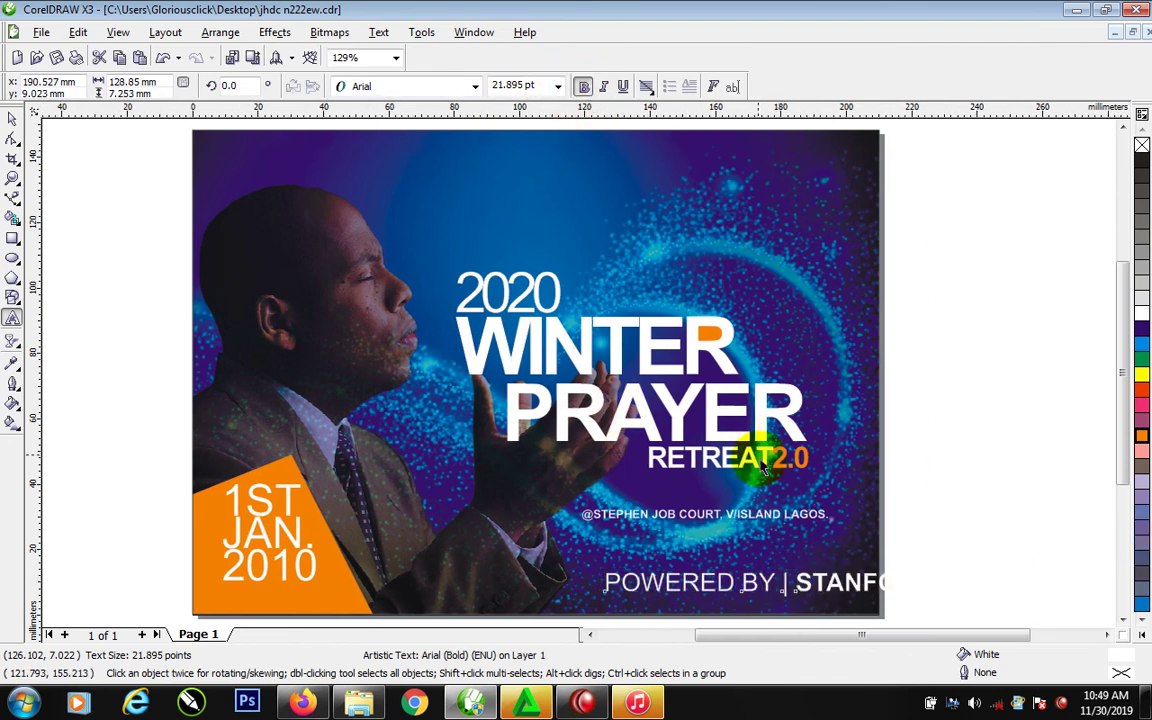
drag(885, 587, 737, 584)
drag(839, 583, 783, 607)
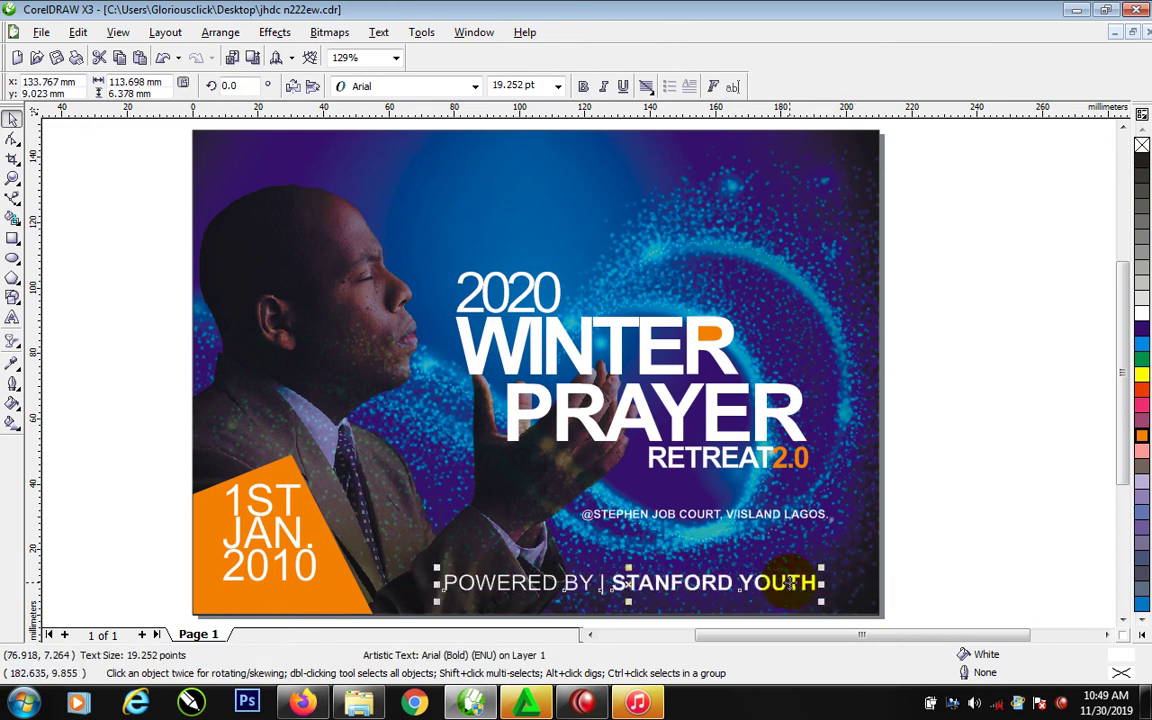
Right-align the credit with the address line and shift both slightly left
shift+click(826, 516)
key(r)
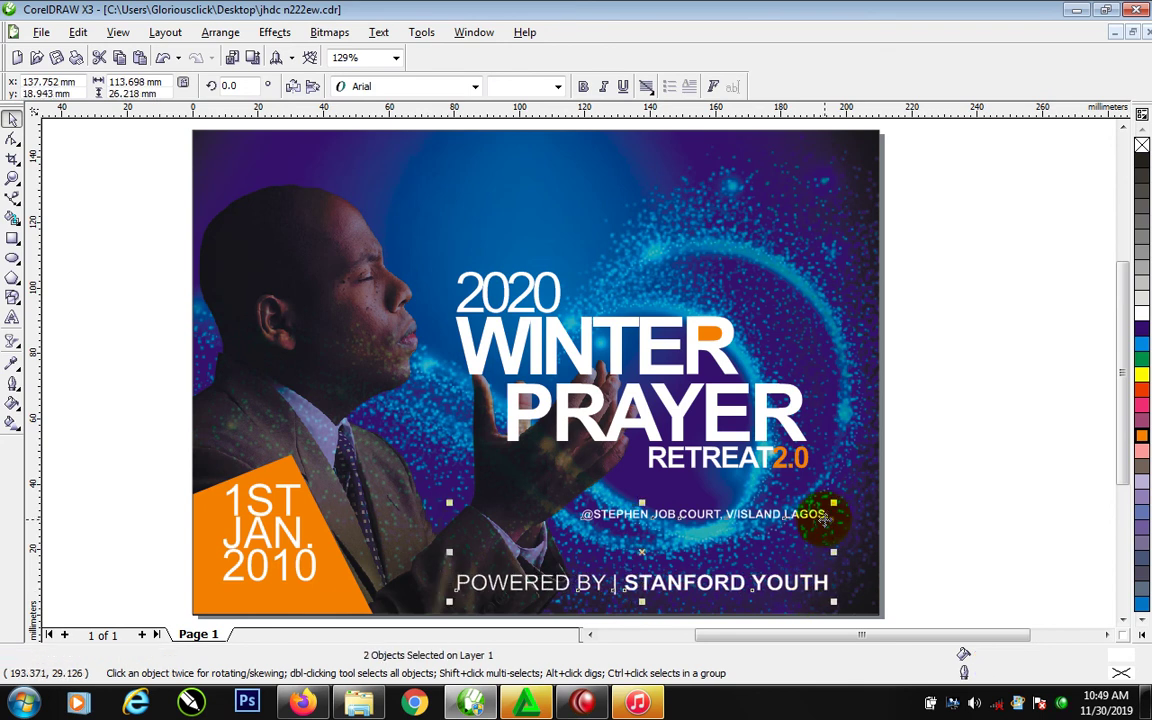
drag(823, 516, 804, 516)
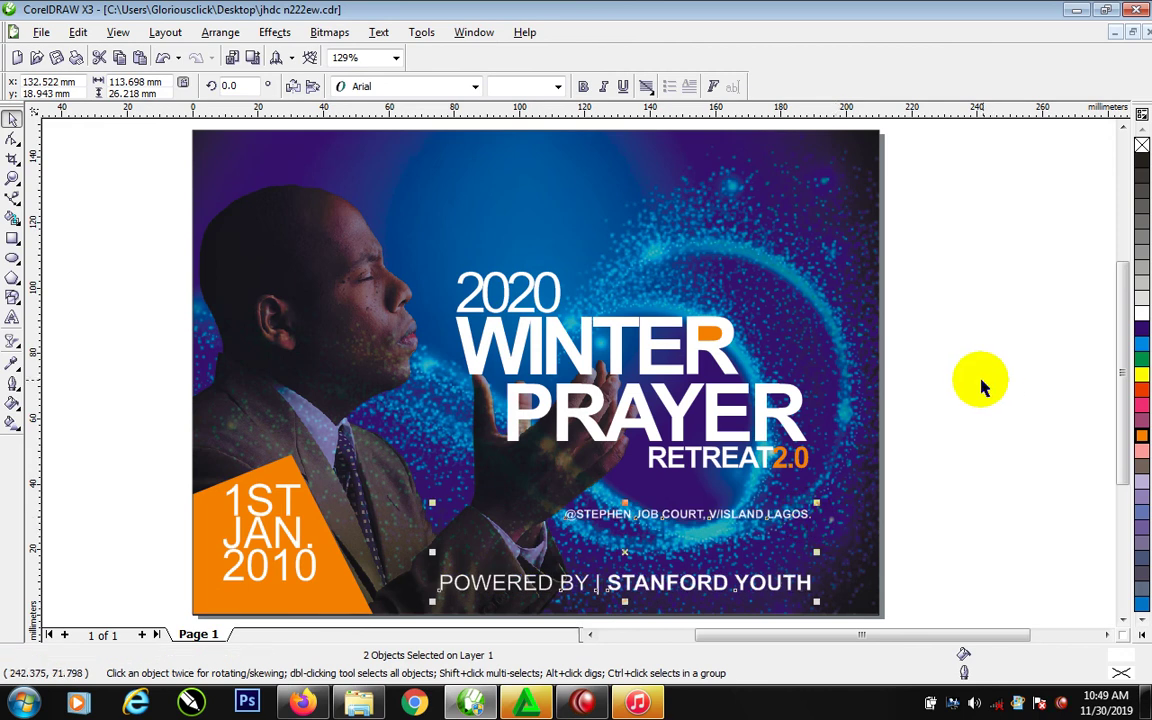
Nudge the 2020 WINTER PRAYER RETREAT headline up and zoom so the flyer fills the window
scroll(520, 335, left, 1)
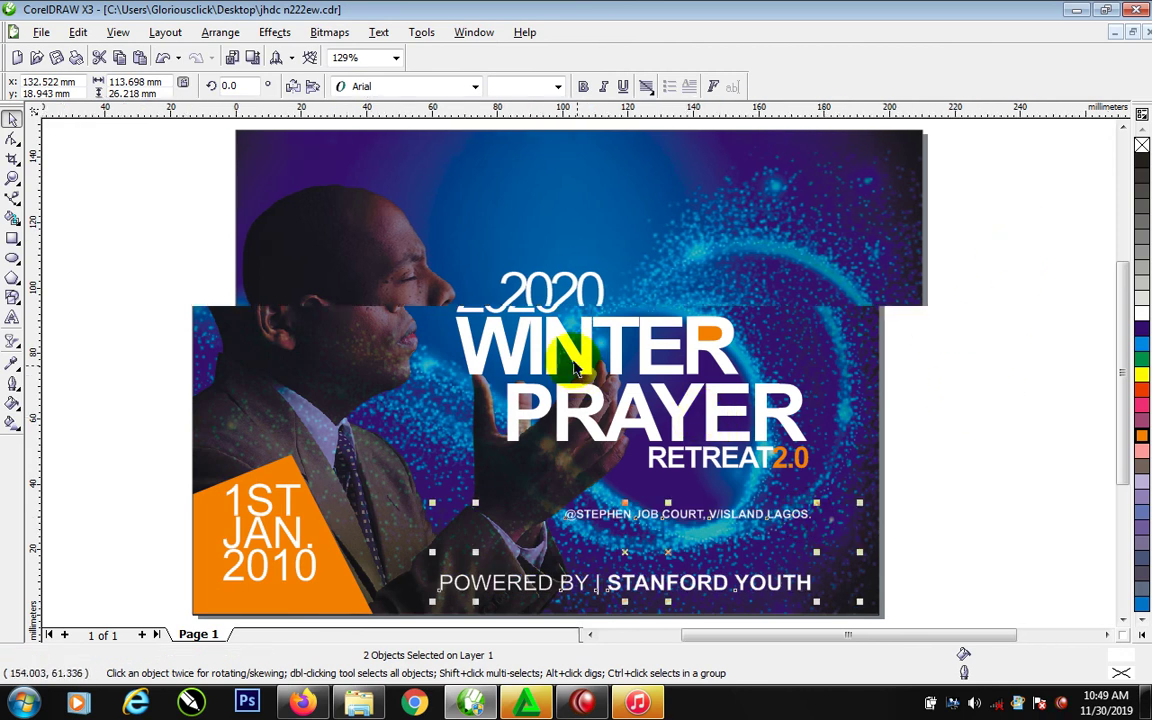
scroll(818, 285, down, 2)
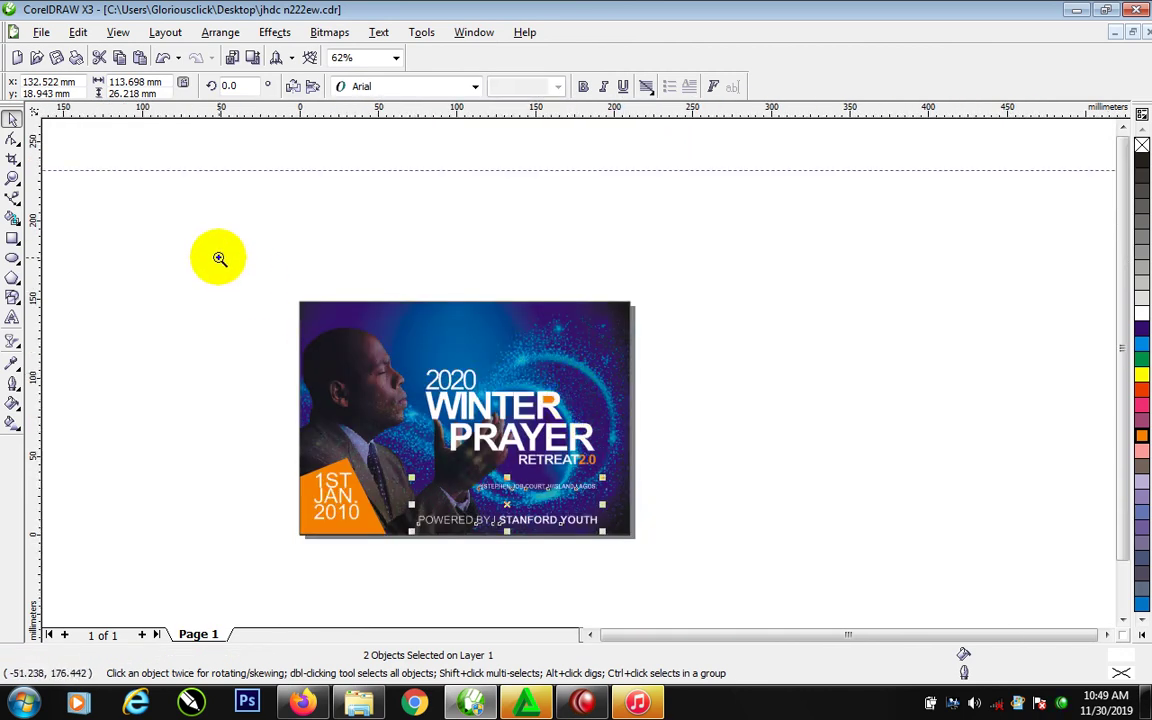
scroll(910, 280, up, 1)
drag(835, 224, 405, 420)
key(Up)
key(Up)
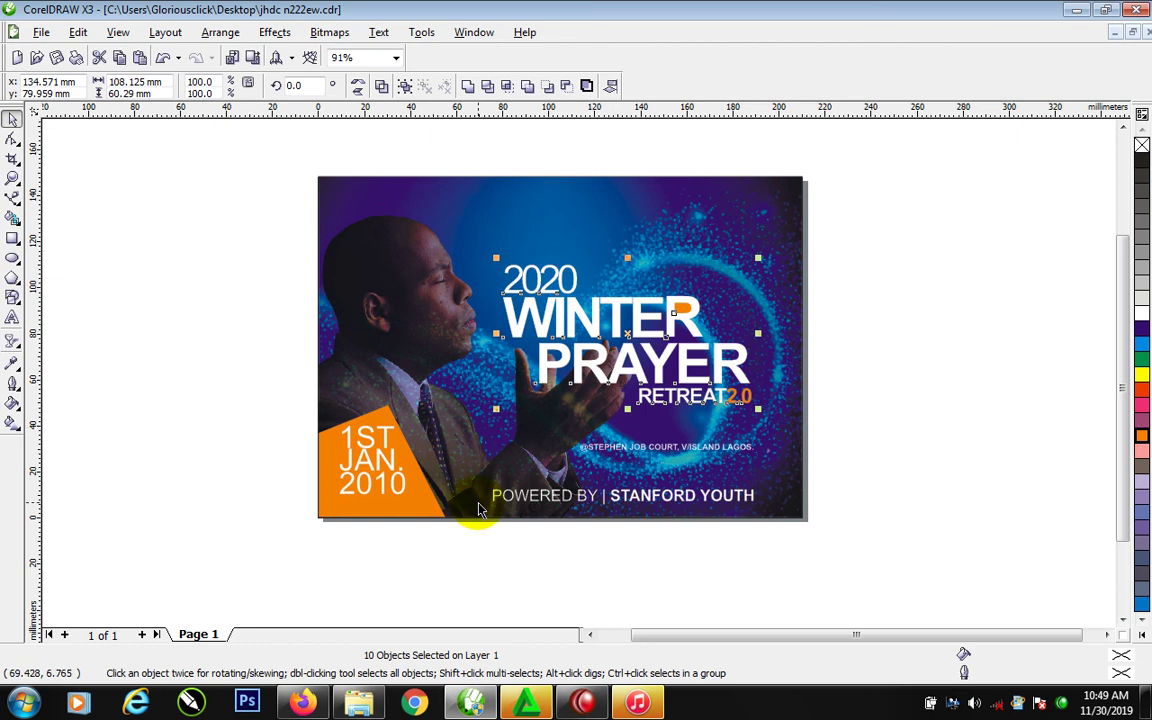
click(885, 268)
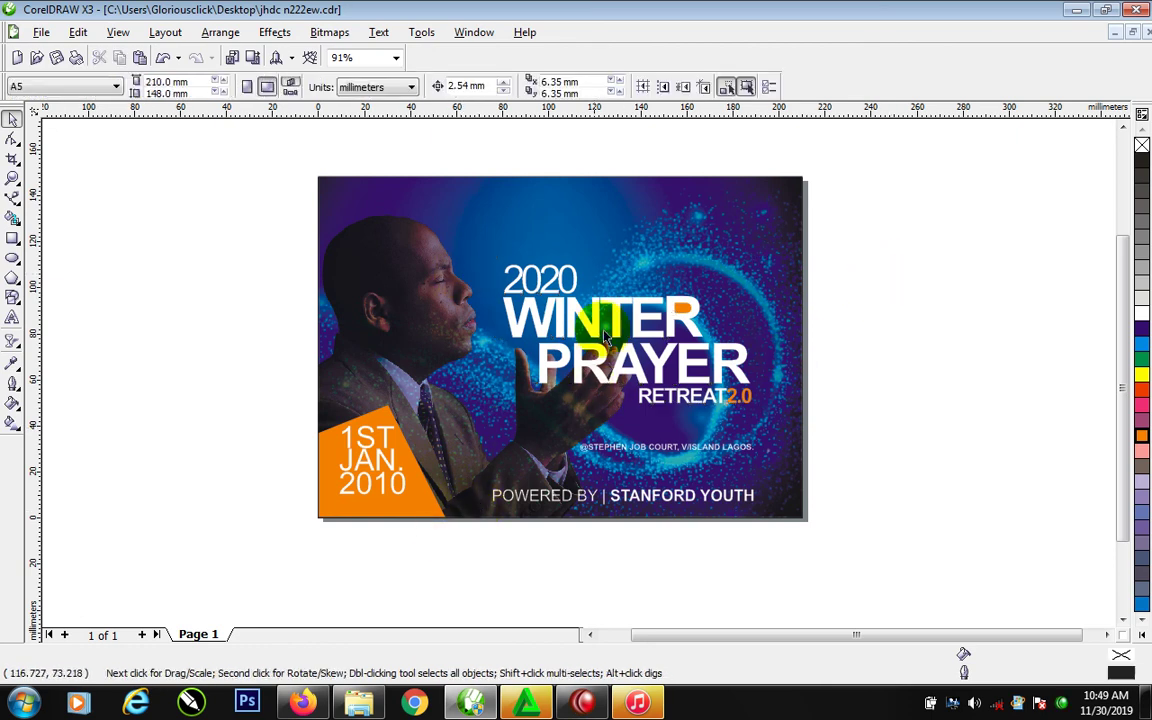
key(F2)
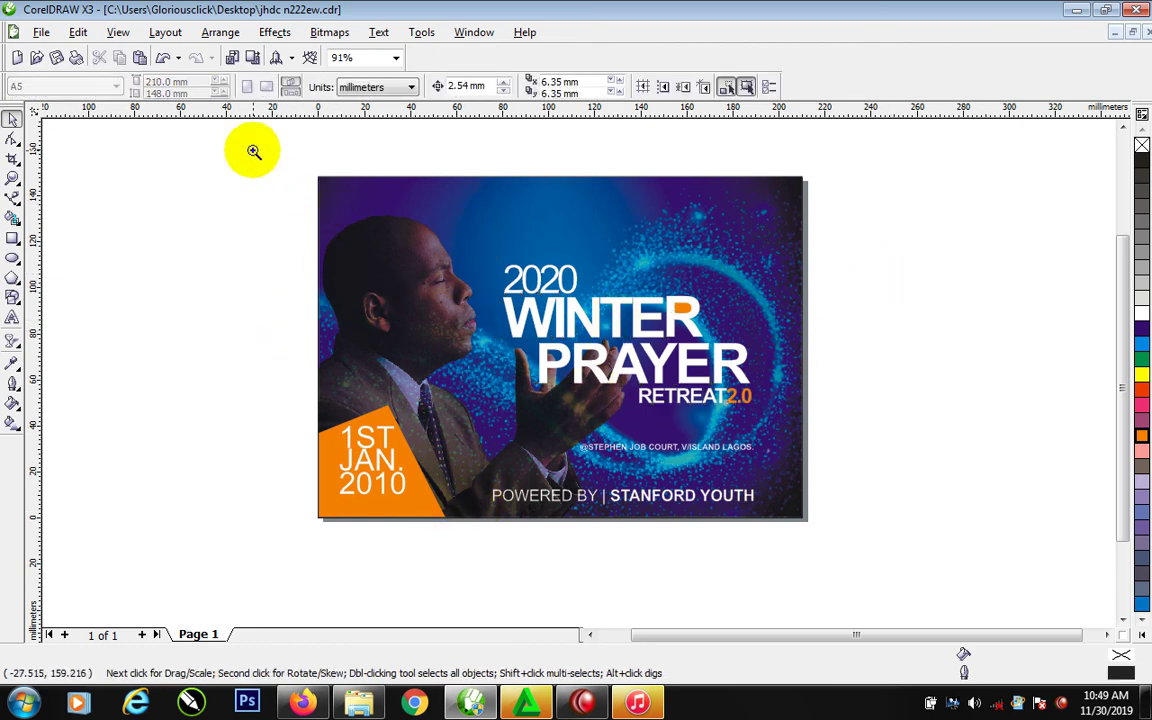
drag(254, 151, 892, 539)
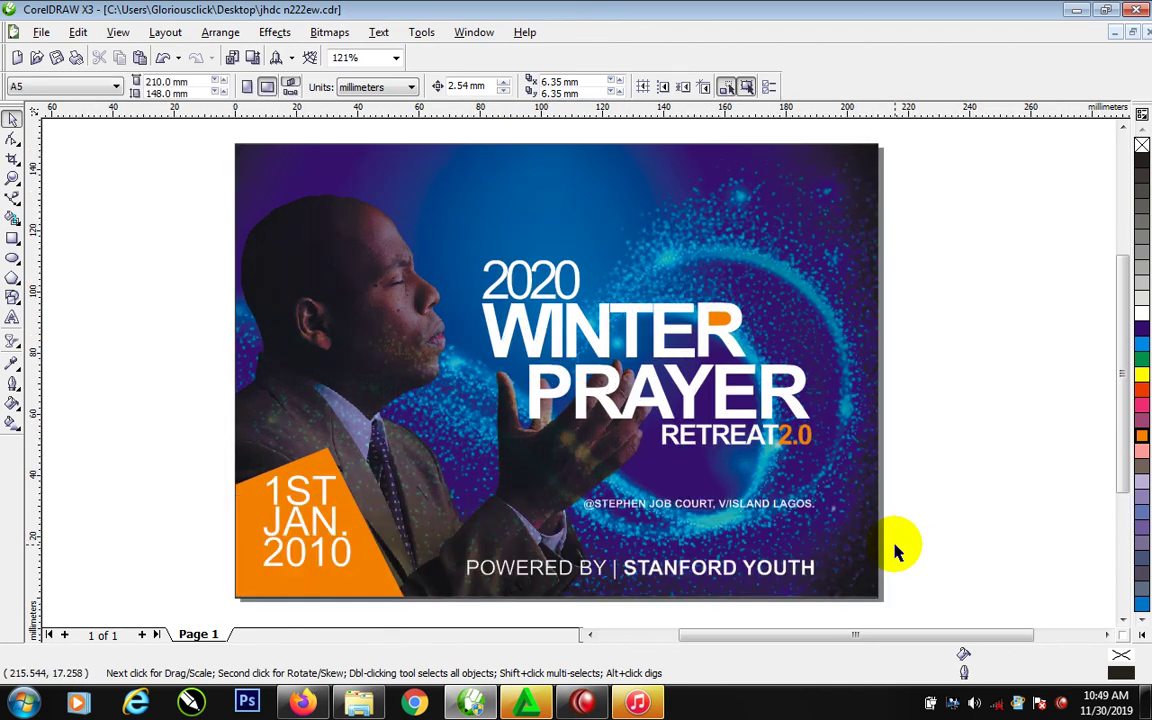